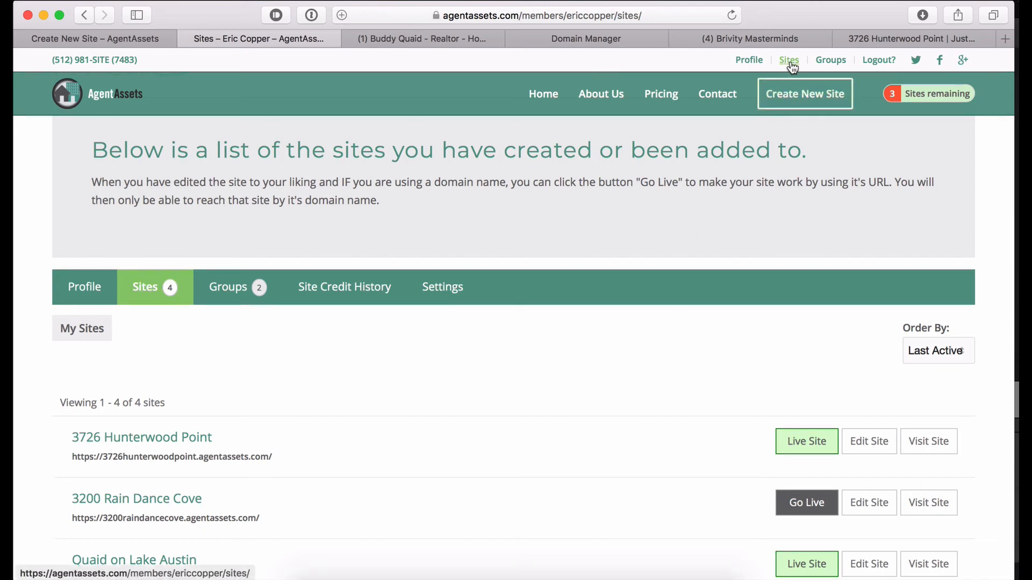
scroll(642, 366, "down", 5)
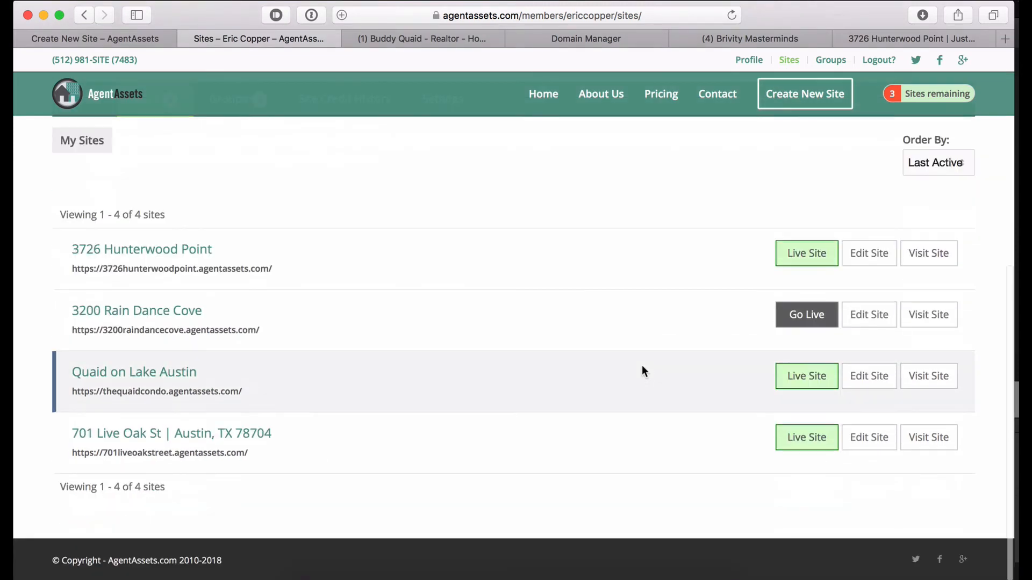
scroll(641, 365, "up", 5)
scroll(642, 369, "up", 2)
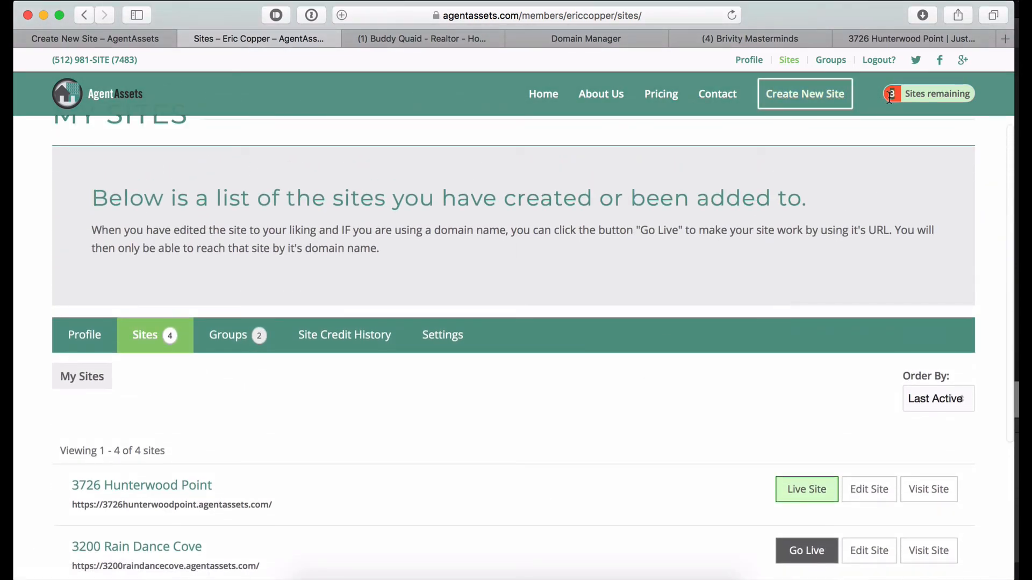
left_click(811, 106)
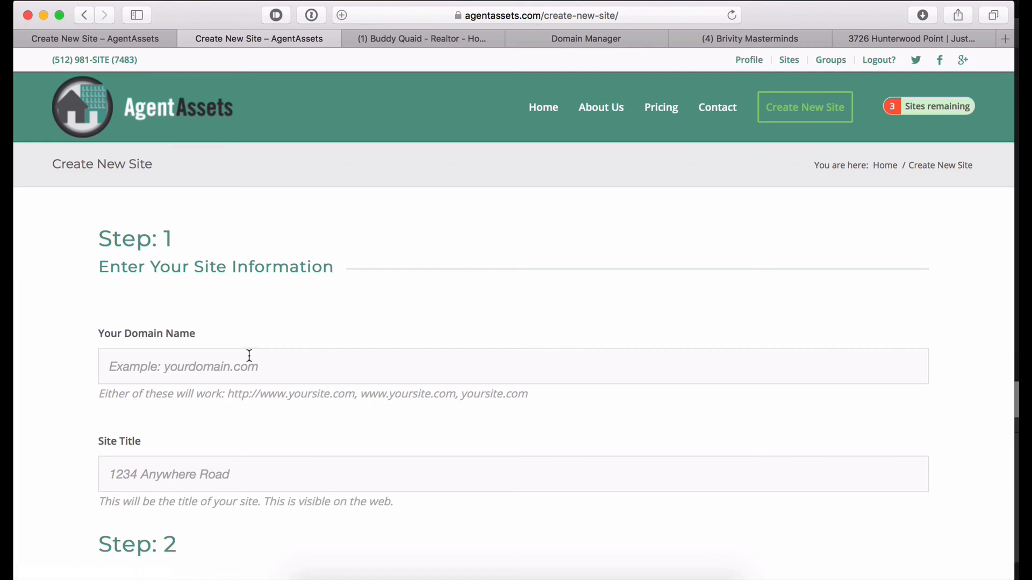
left_click(249, 356)
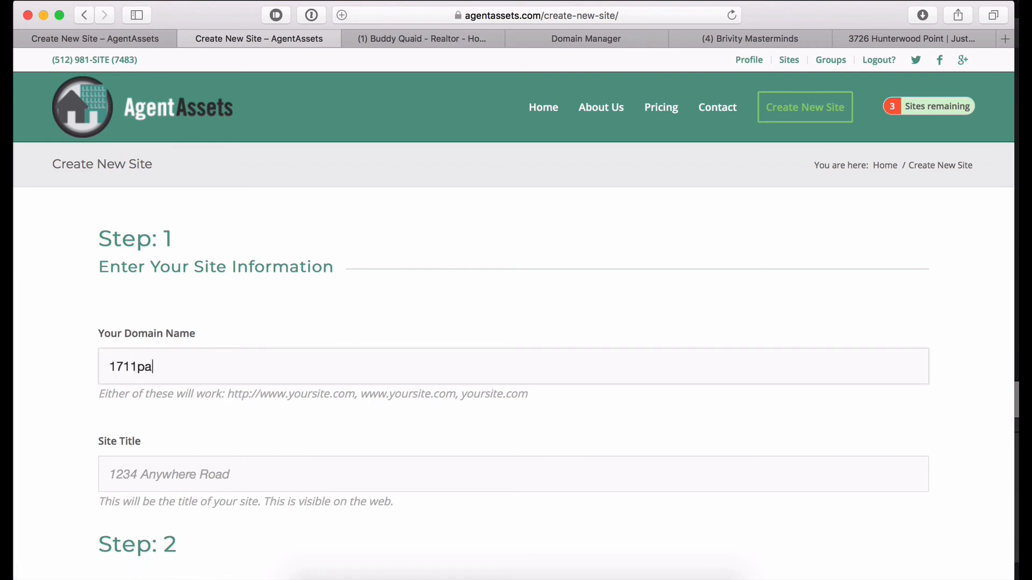
key("Tab")
type("171")
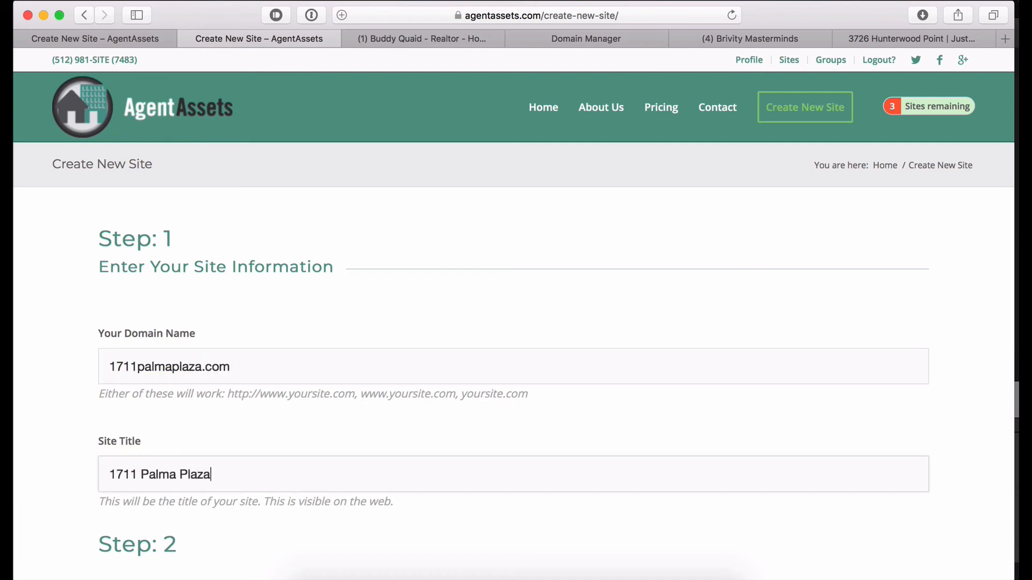
scroll(252, 353, "down", 10)
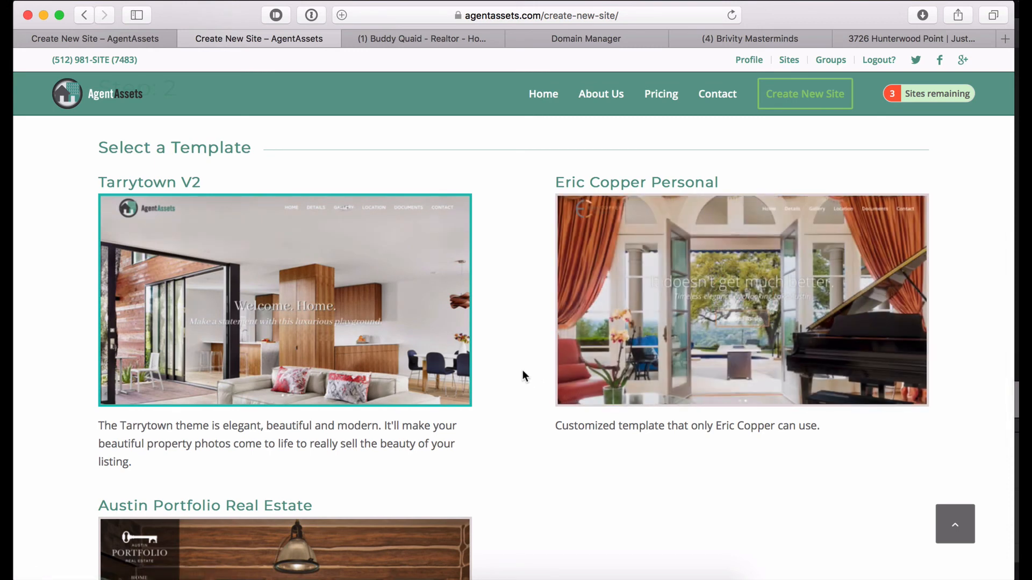
Pick the Eric Copper Personal template under Select a Template and create the site.
scroll(523, 371, "down", 1)
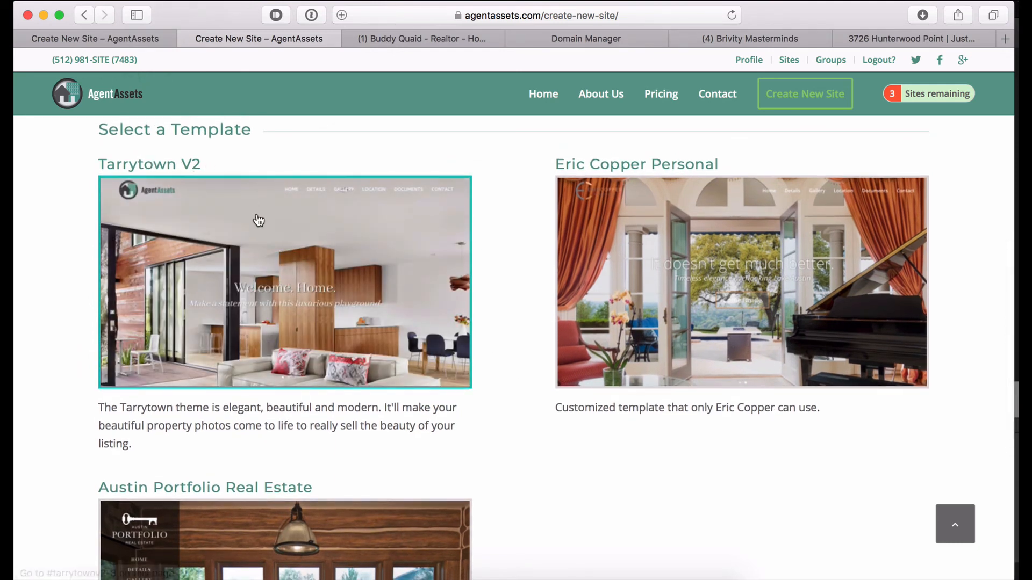
mouse_move(279, 272)
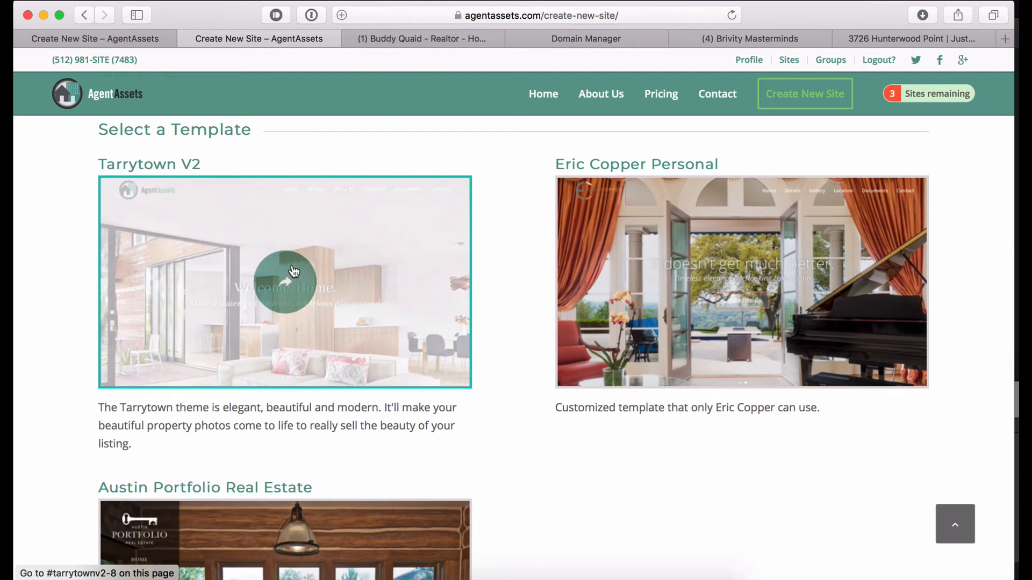
mouse_move(627, 249)
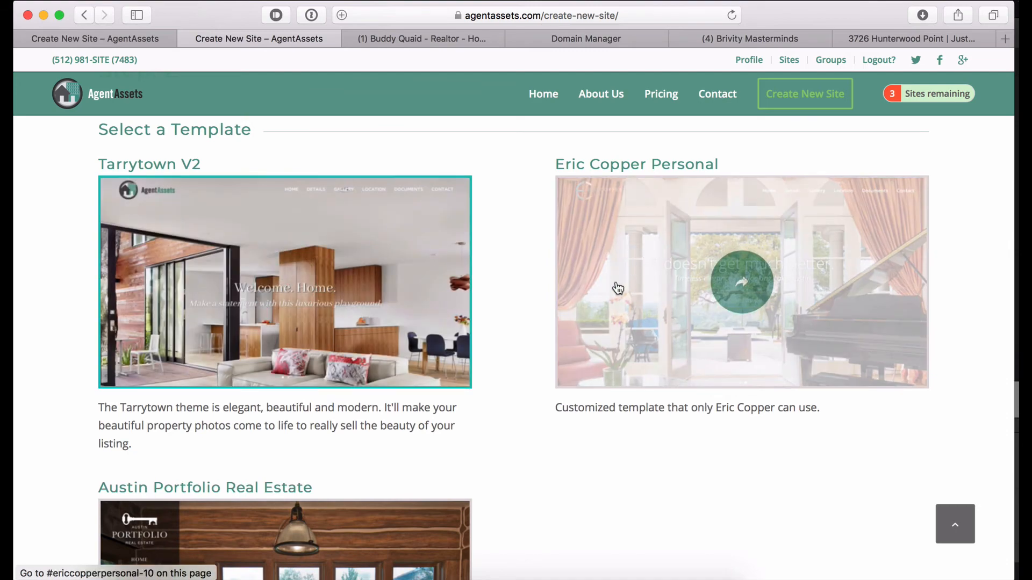
scroll(610, 291, "down", 5)
scroll(610, 291, "down", 2)
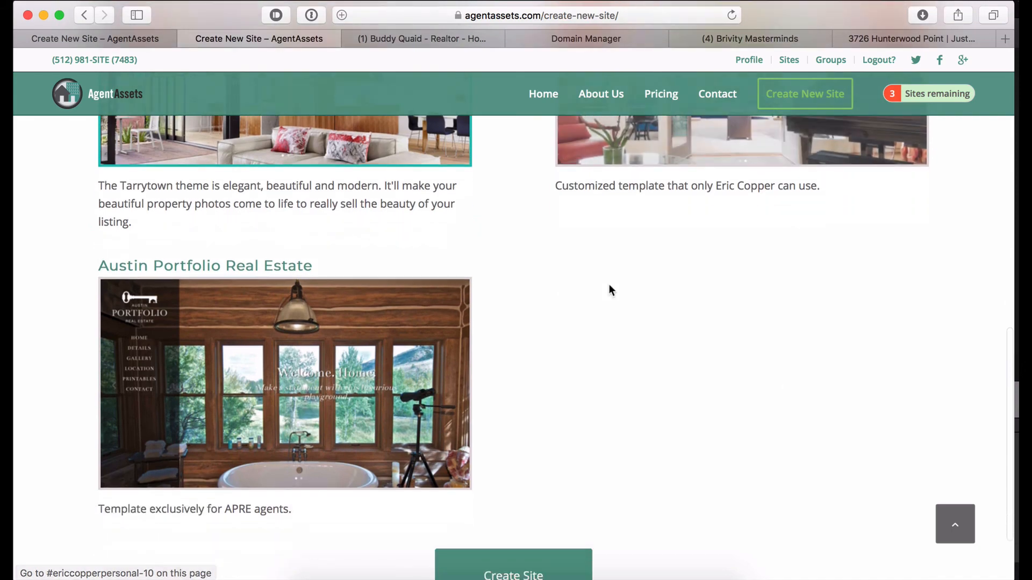
mouse_move(269, 356)
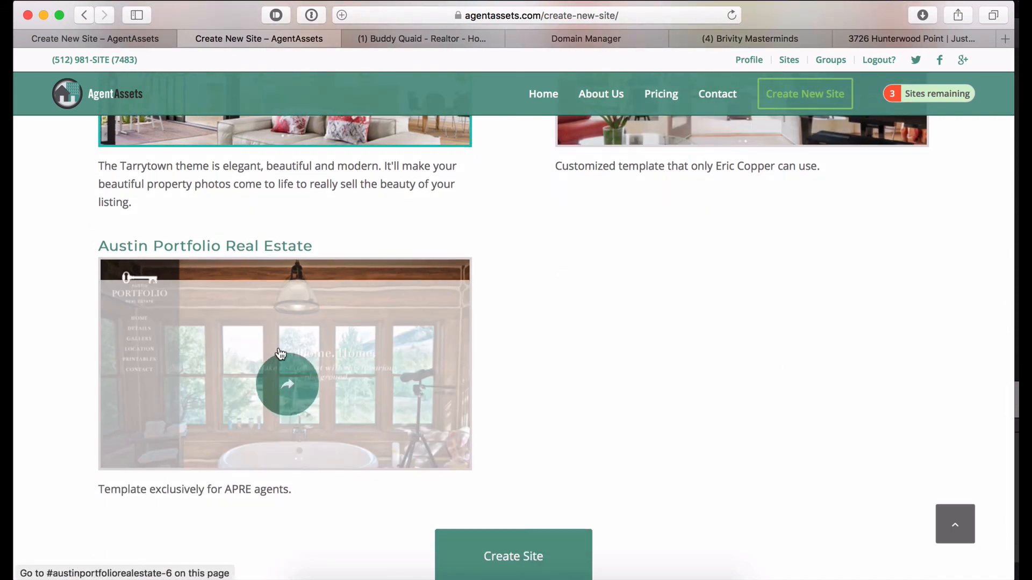
scroll(491, 272, "up", 6)
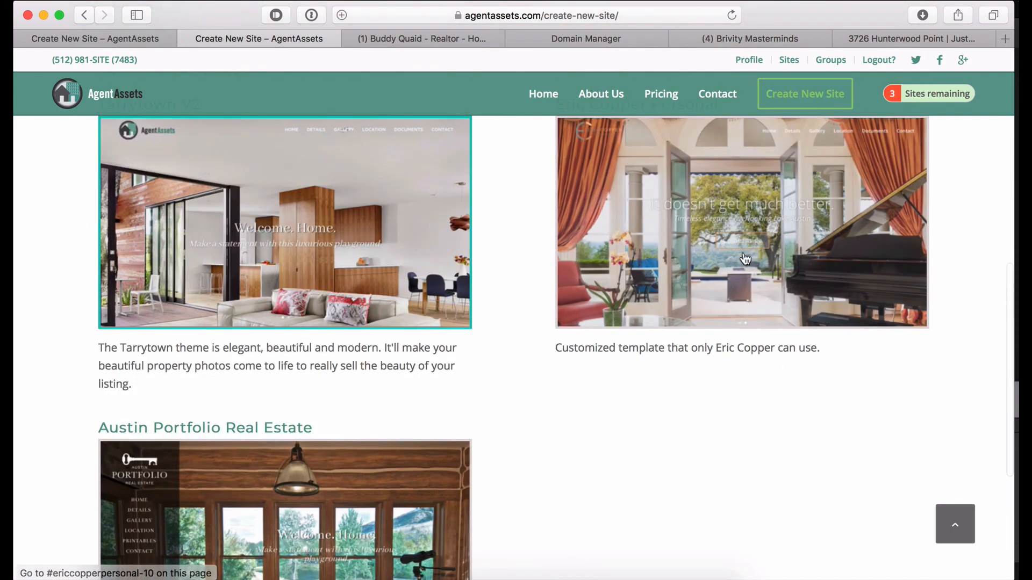
mouse_move(745, 259)
left_click(704, 273)
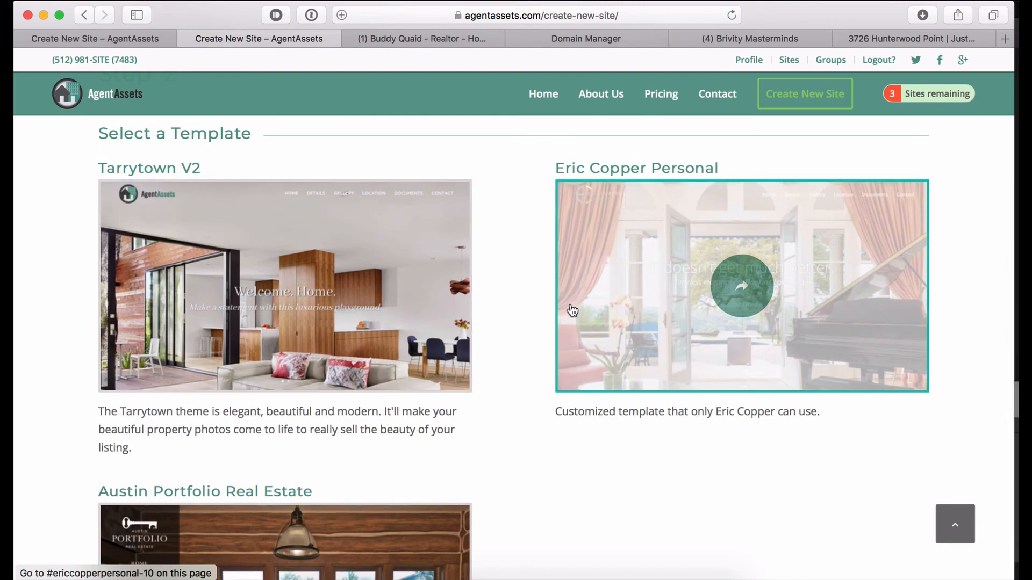
scroll(572, 309, "down", 8)
left_click(517, 476)
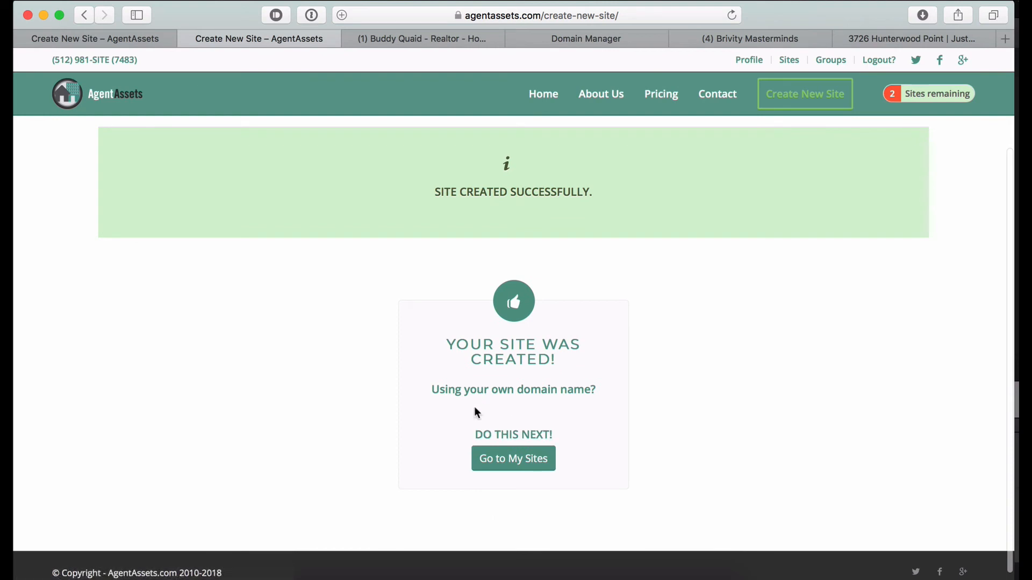
left_click(514, 460)
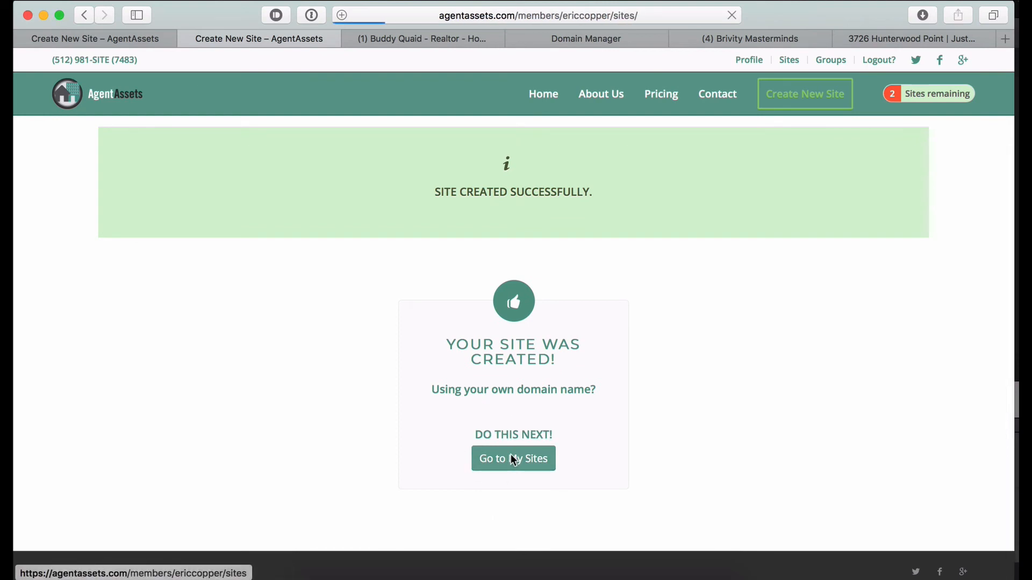
scroll(457, 479, "down", 5)
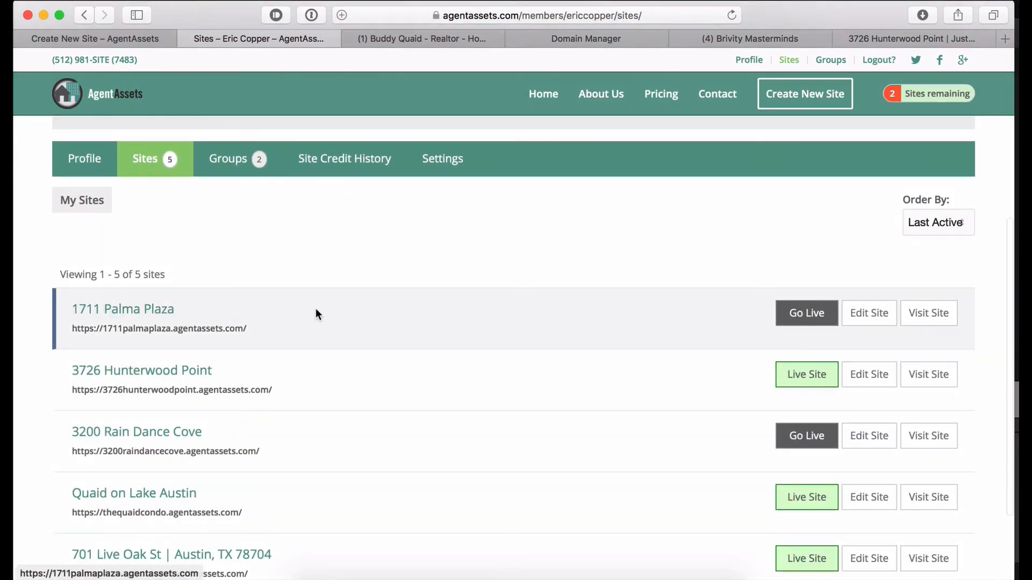
left_click(869, 313)
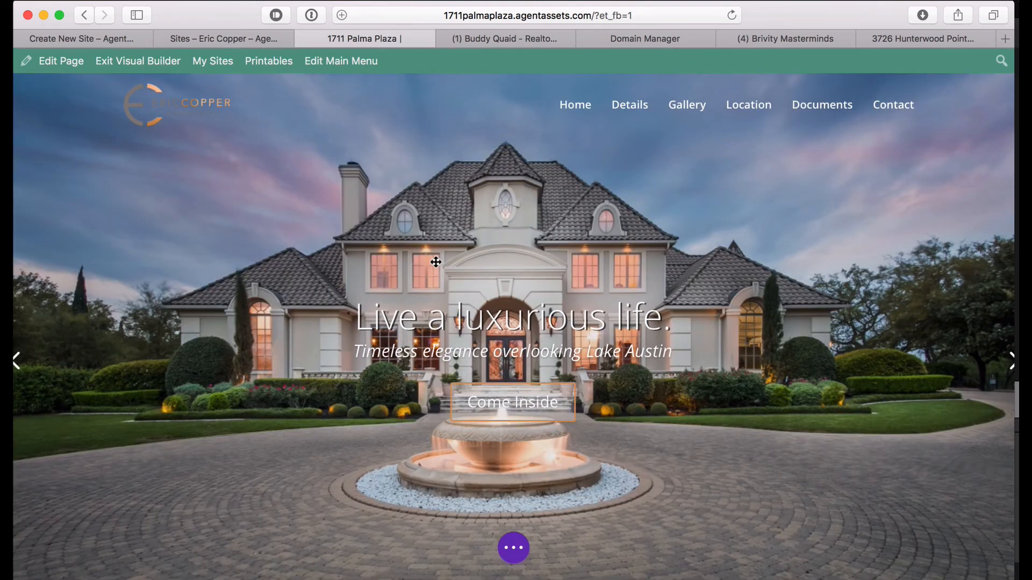
Try editing the hero headline and text, removing the test letters.
left_click(470, 320)
type("hfsdhf")
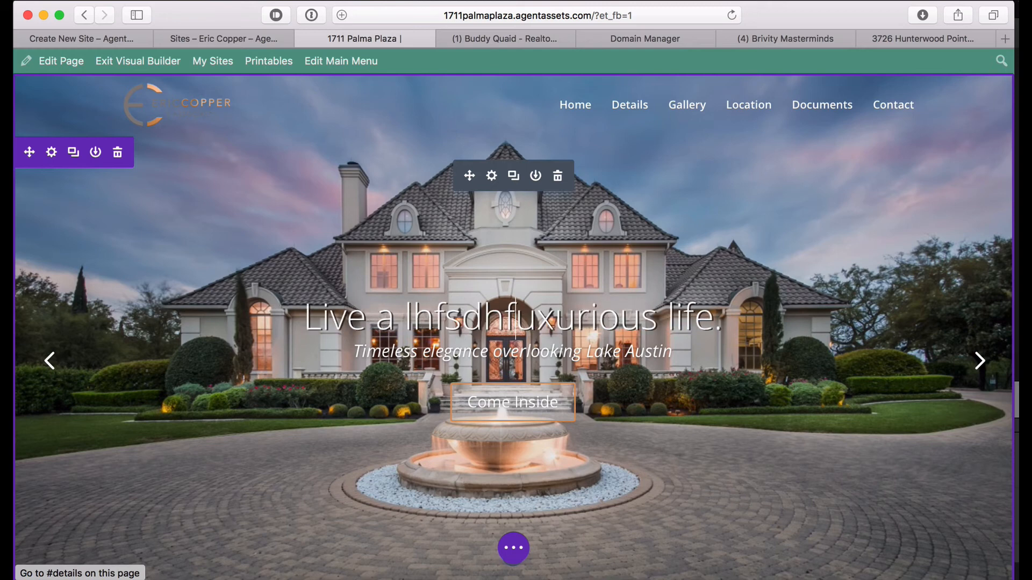
key("BackSpace")
key("BackSpace")
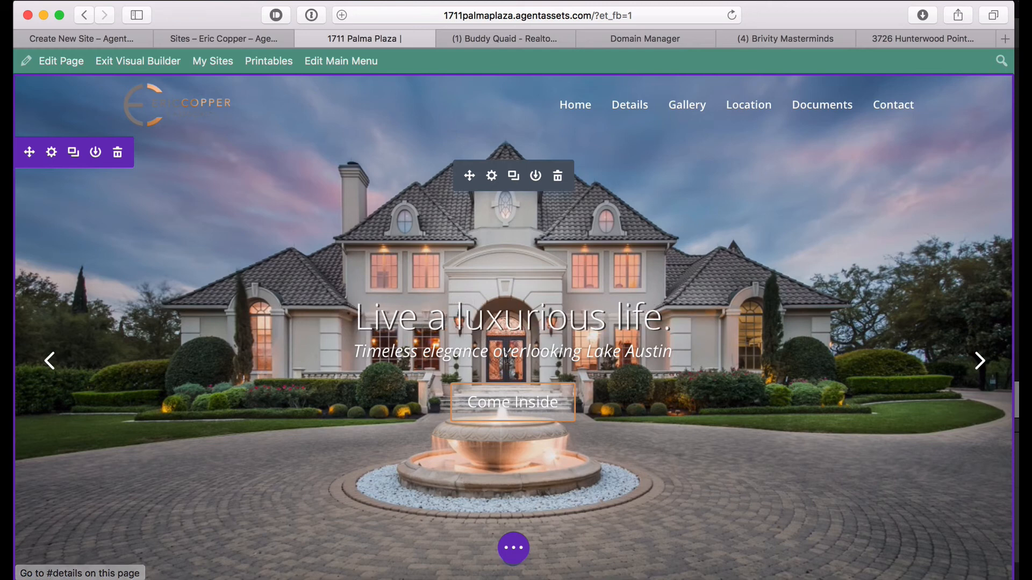
left_click(511, 354)
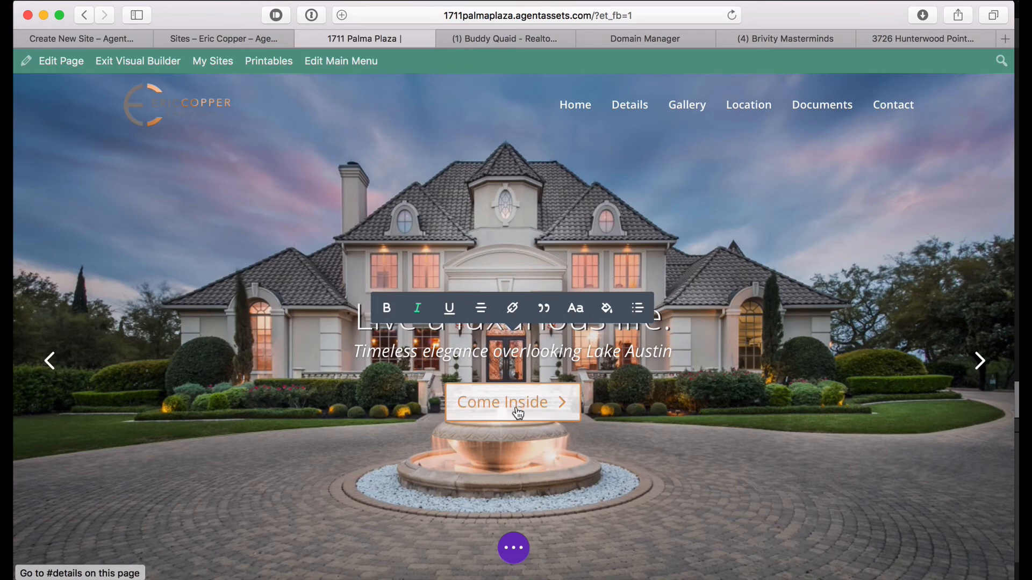
scroll(518, 408, "down", 7)
scroll(517, 409, "down", 5)
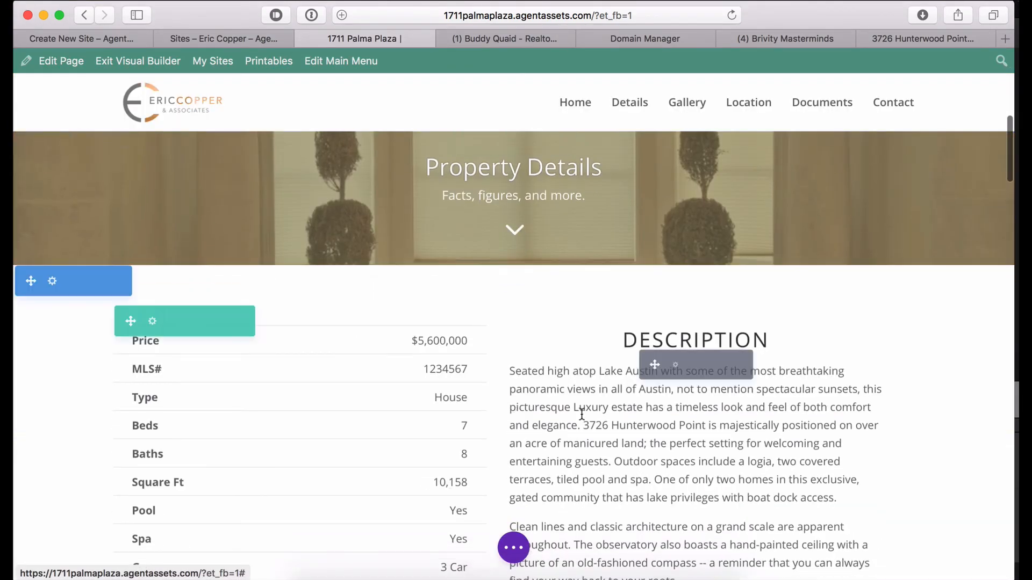
Edit the description paragraph, leaving stray 'dfsdf' after 3726.
left_click(582, 416)
key("super+a")
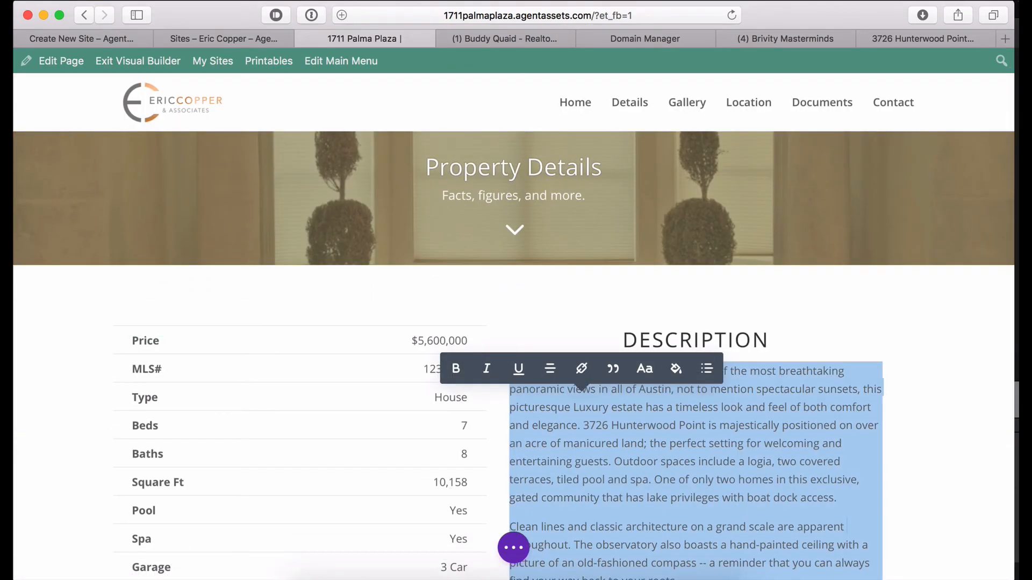
left_click(603, 420)
type("dfsdf")
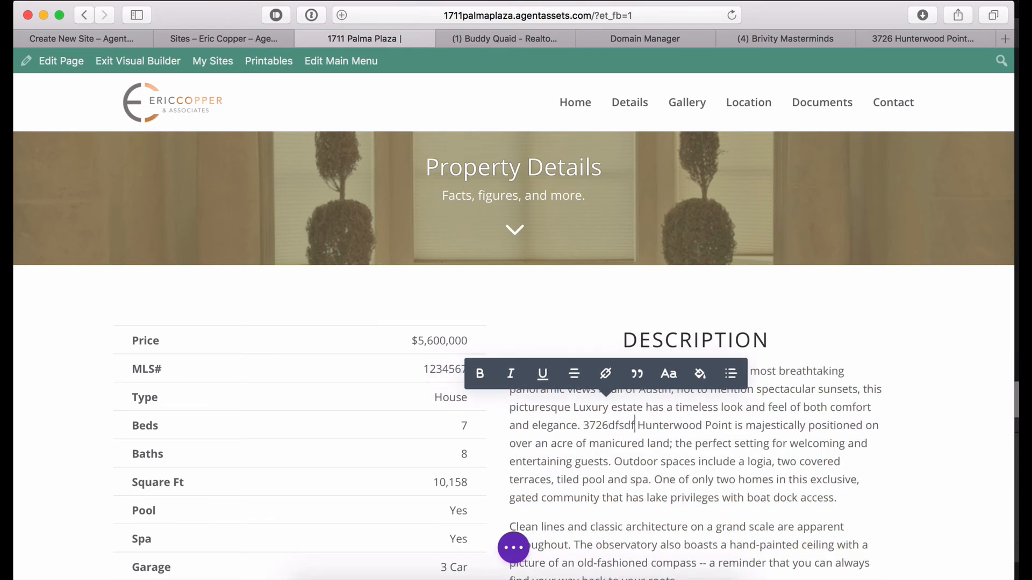
Replace the listed price 5,600,000 with 4,000,000 in the details table.
double_click(435, 339)
type("sdfsdf")
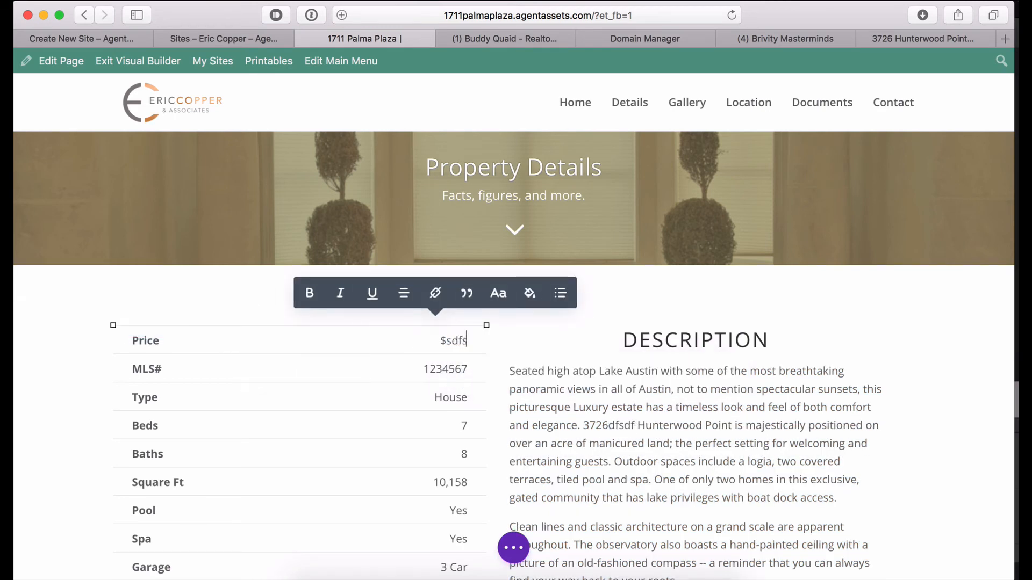
left_click(138, 339)
type("dfs")
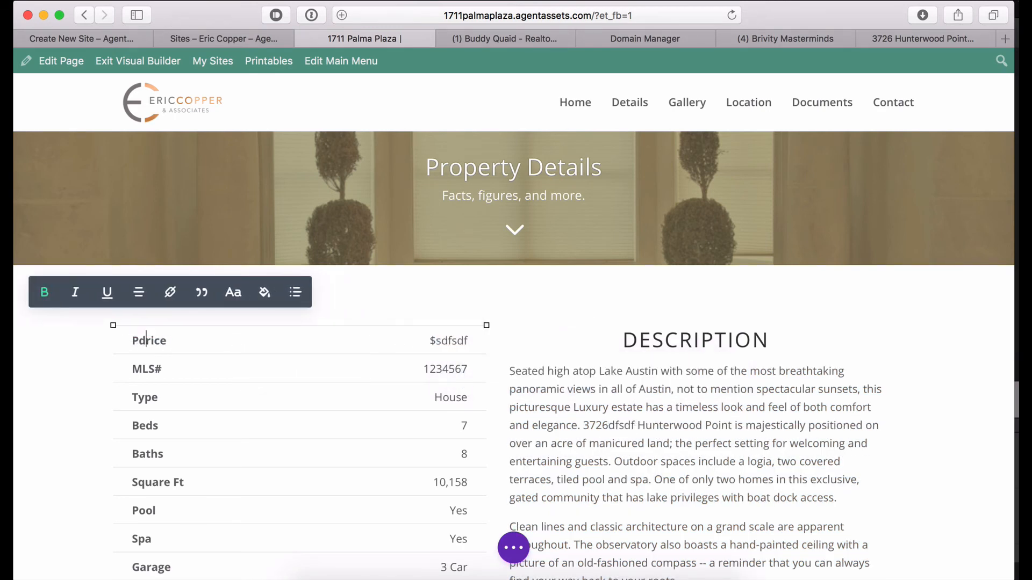
key("BackSpace")
key("BackSpace")
key("BackSpace")
double_click(442, 338)
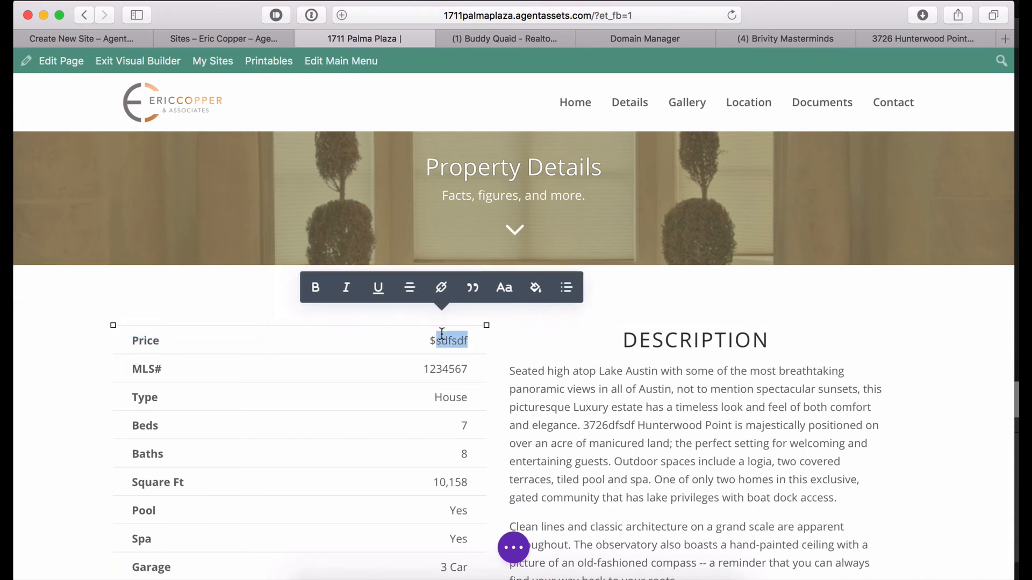
type("4,000,000")
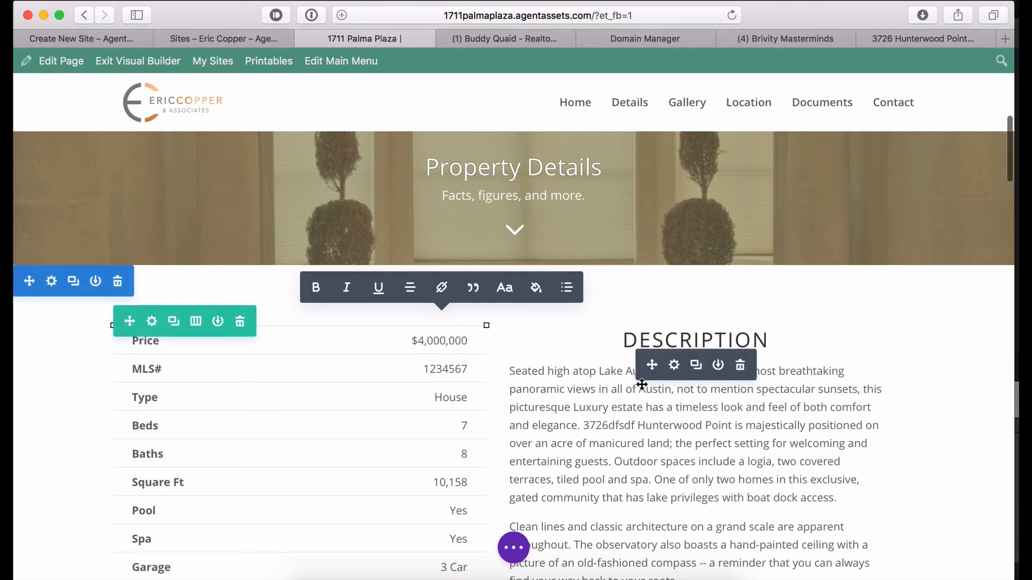
scroll(645, 376, "up", 10)
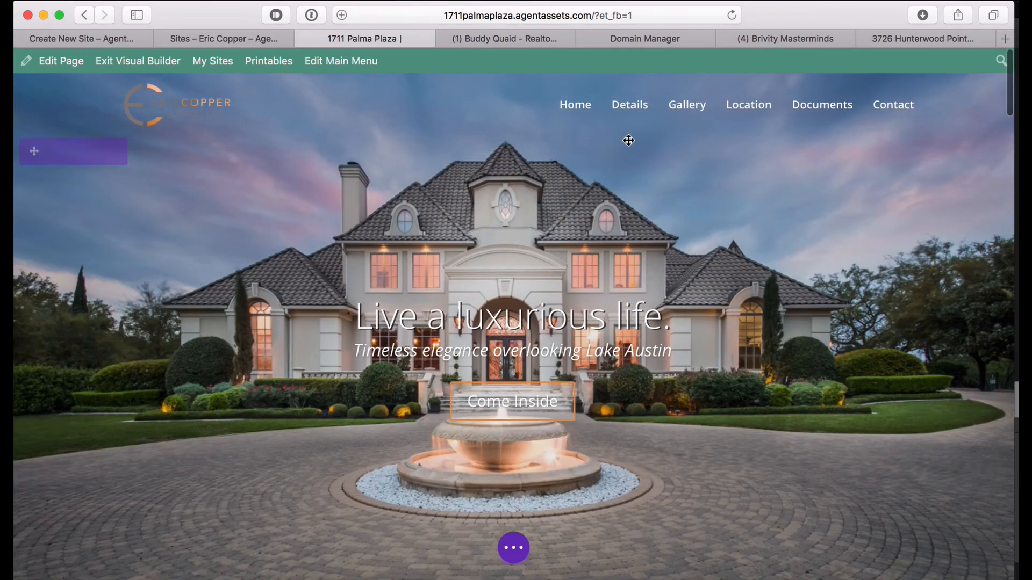
Use the Gallery menu link to reach the Image Gallery and open its Gallery Settings.
left_click(687, 105)
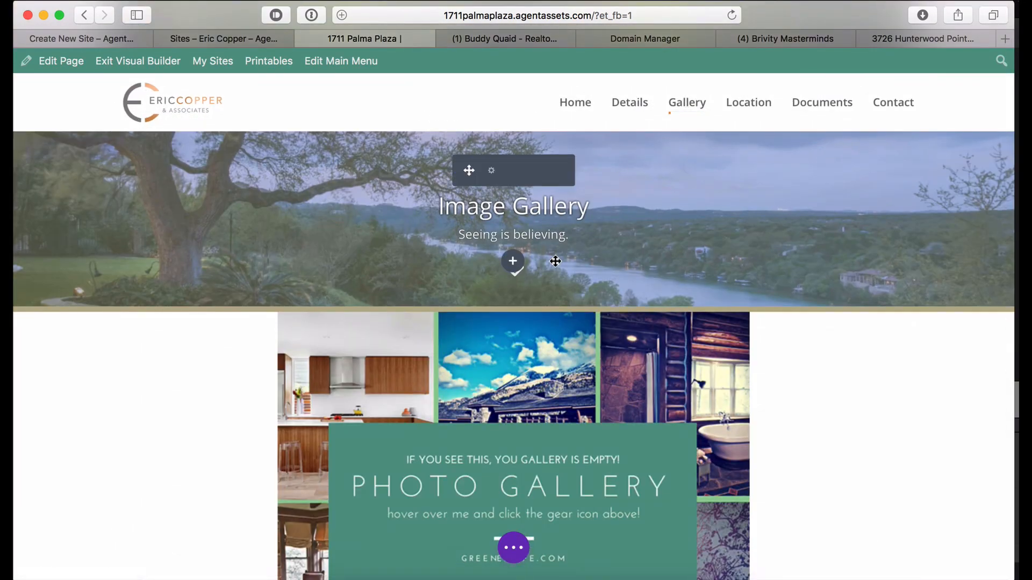
scroll(537, 279, "down", 3)
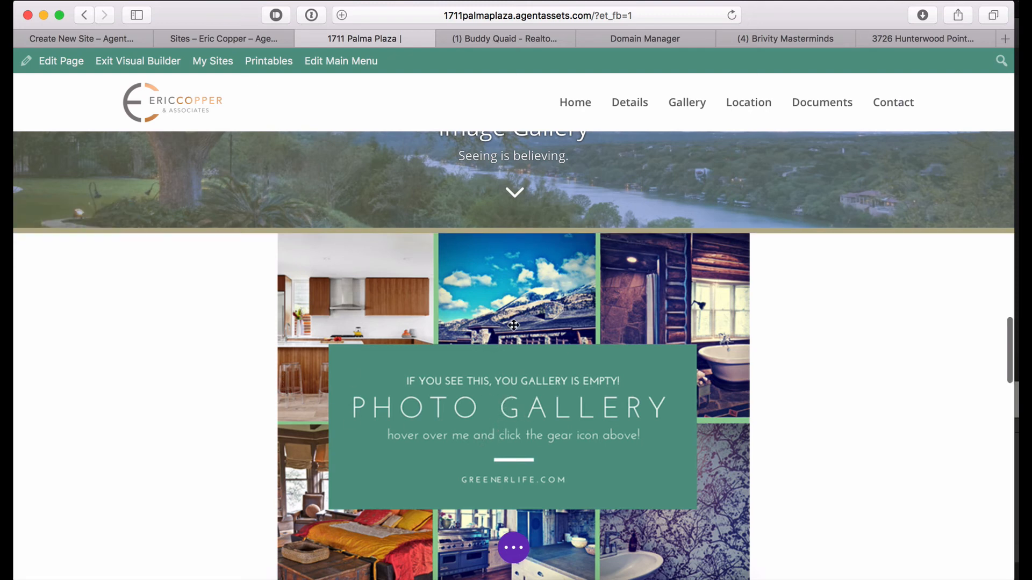
mouse_move(513, 324)
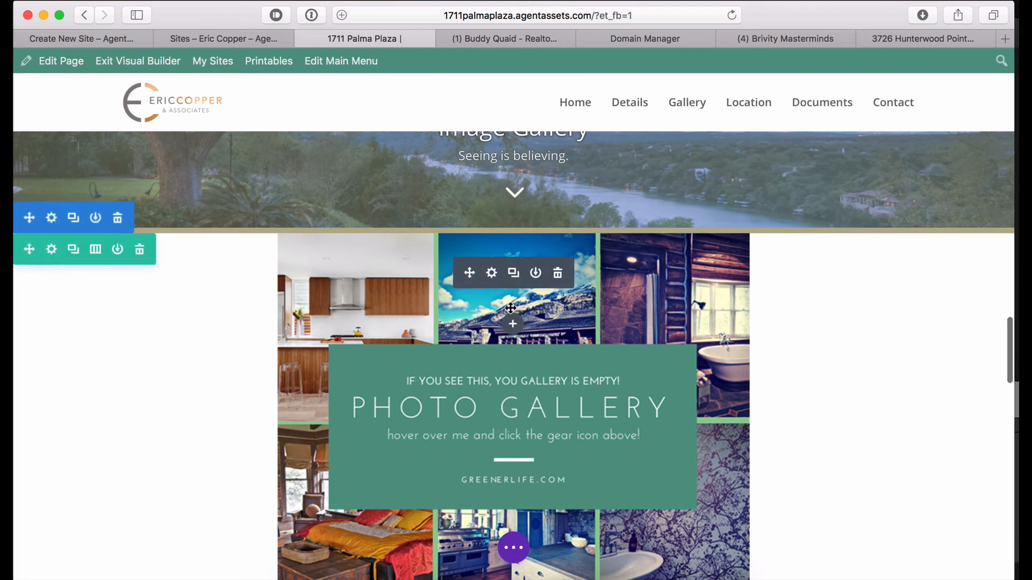
left_click(492, 274)
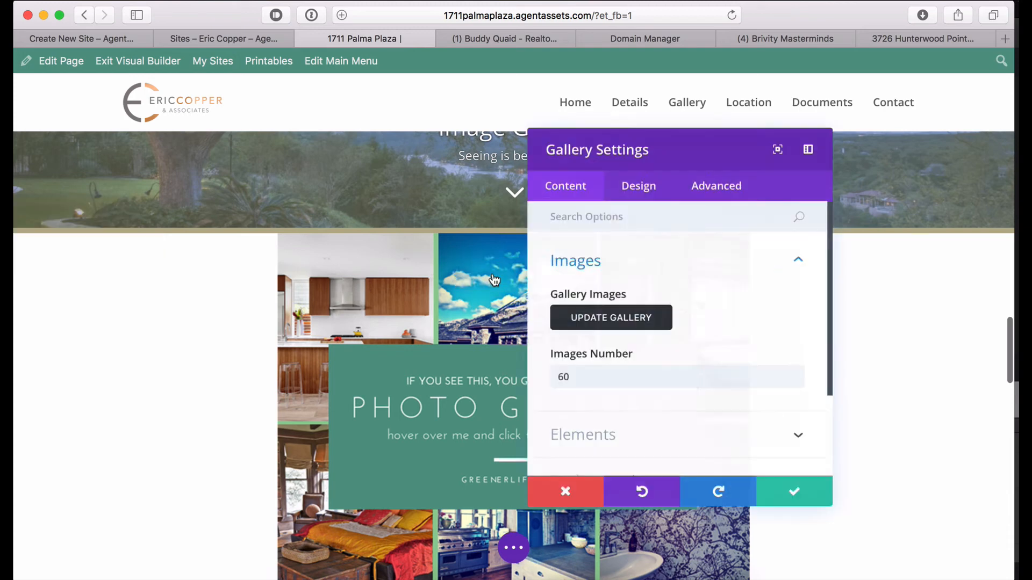
Upload every photo from the Resized-Images folder for the gallery.
left_click(601, 322)
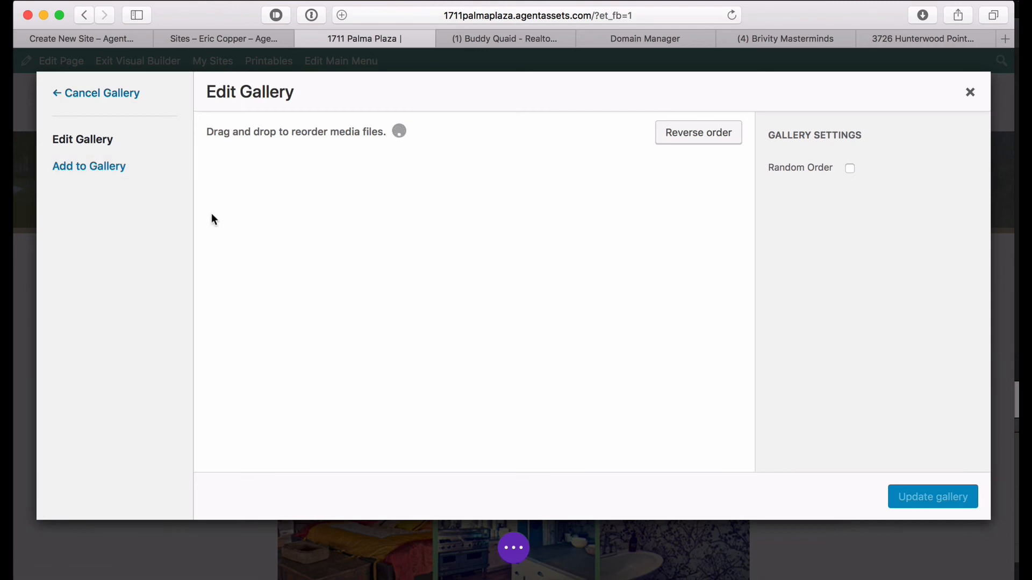
left_click(104, 176)
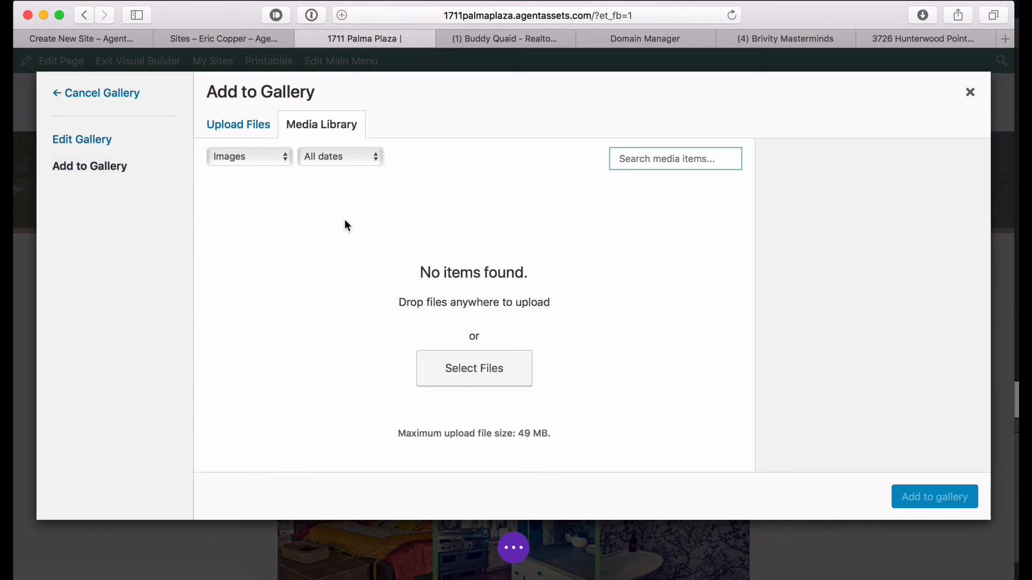
left_click(251, 130)
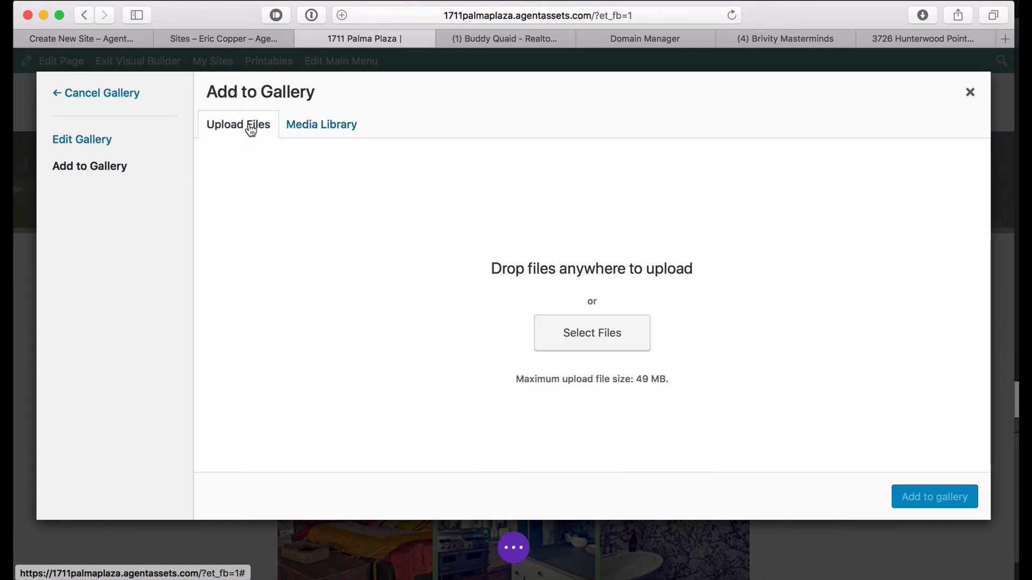
left_click(568, 337)
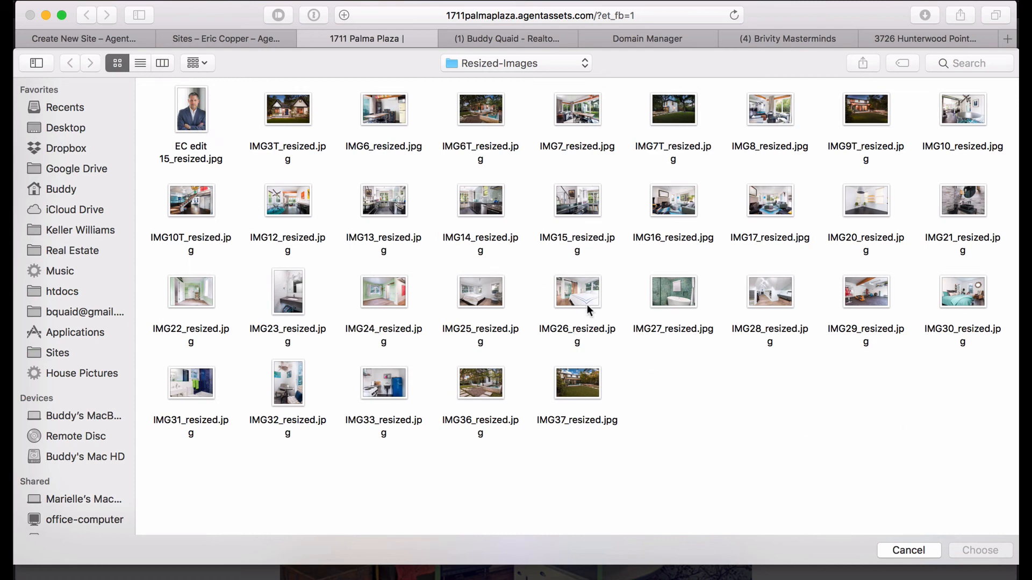
key("super+a")
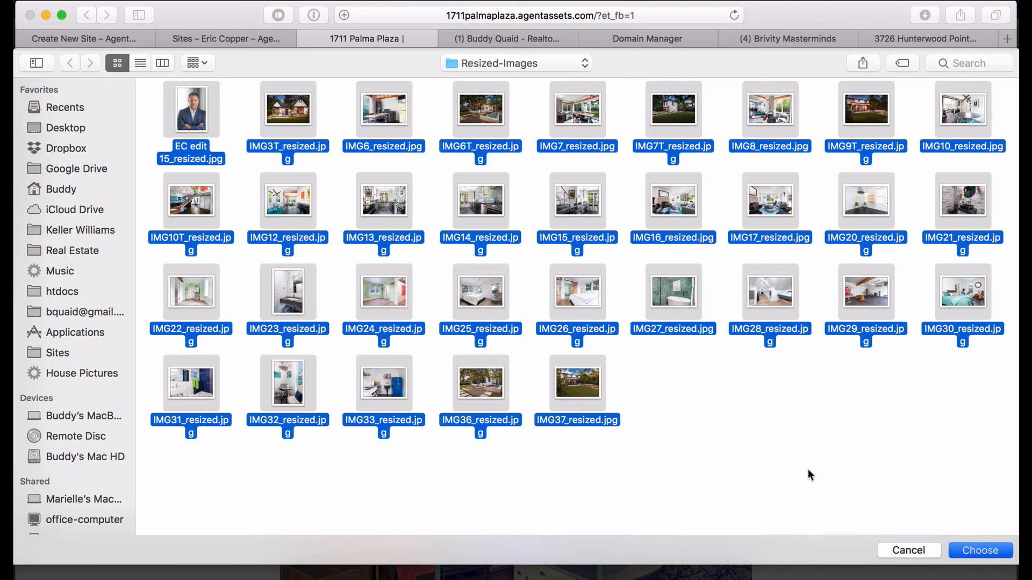
key("Return")
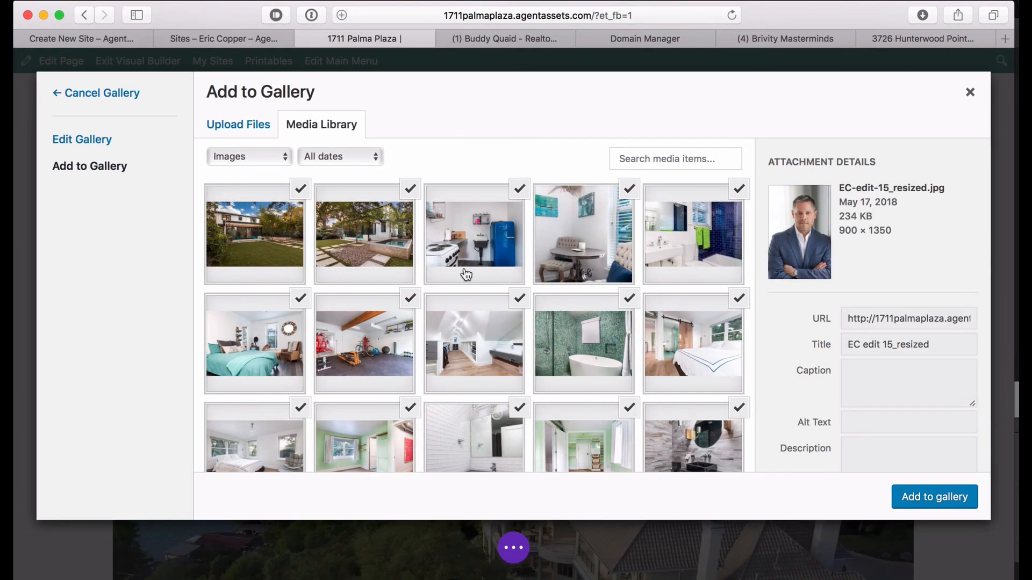
Uncheck the agent's portrait and add the remaining photos to the gallery.
scroll(473, 283, "down", 3)
scroll(480, 285, "down", 4)
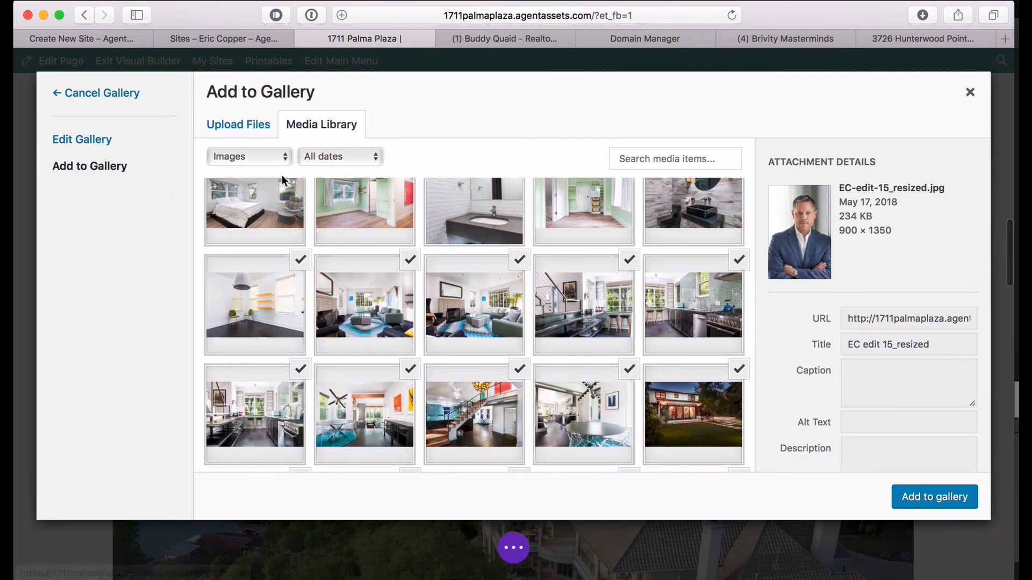
scroll(407, 223, "down", 5)
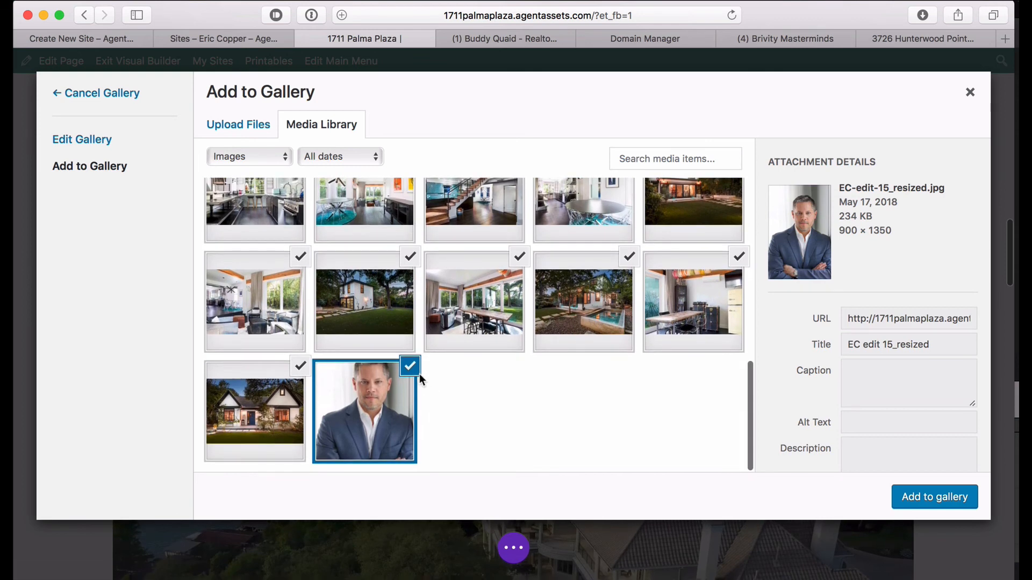
left_click(418, 374)
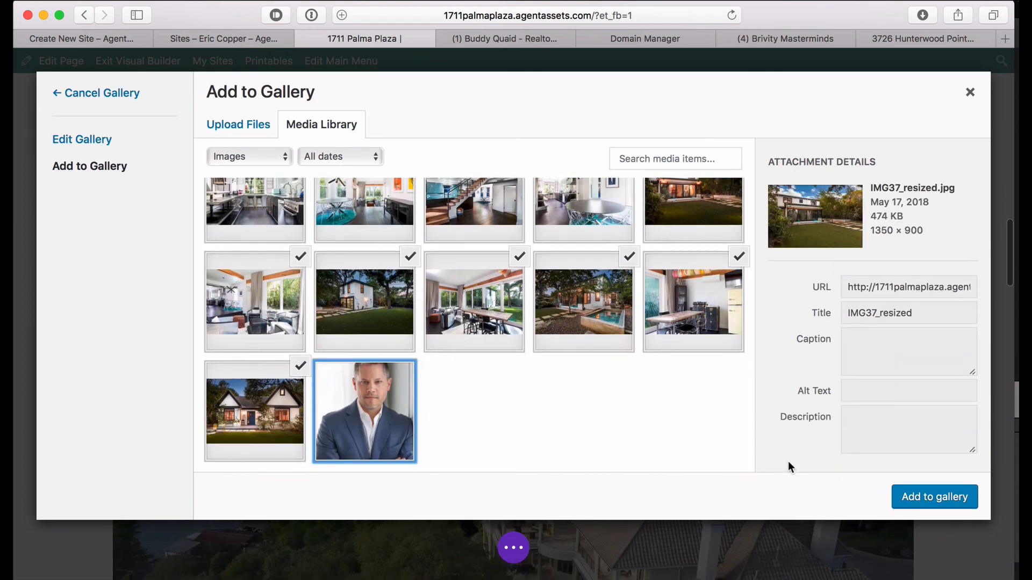
left_click(928, 498)
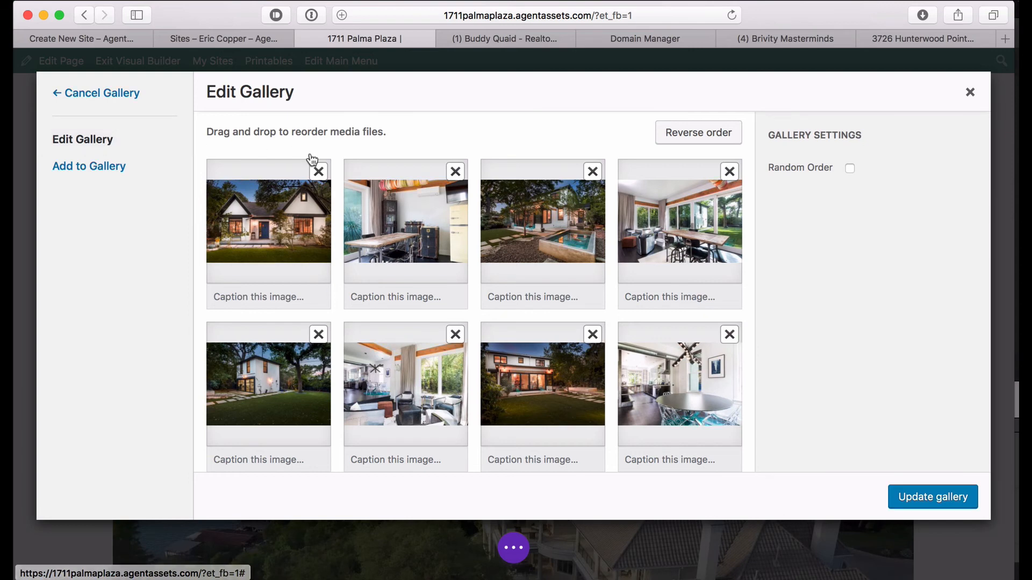
Drag the house front, pool, backyard and rear exterior photos to the gallery's first four places.
left_click_drag(433, 230, 283, 234)
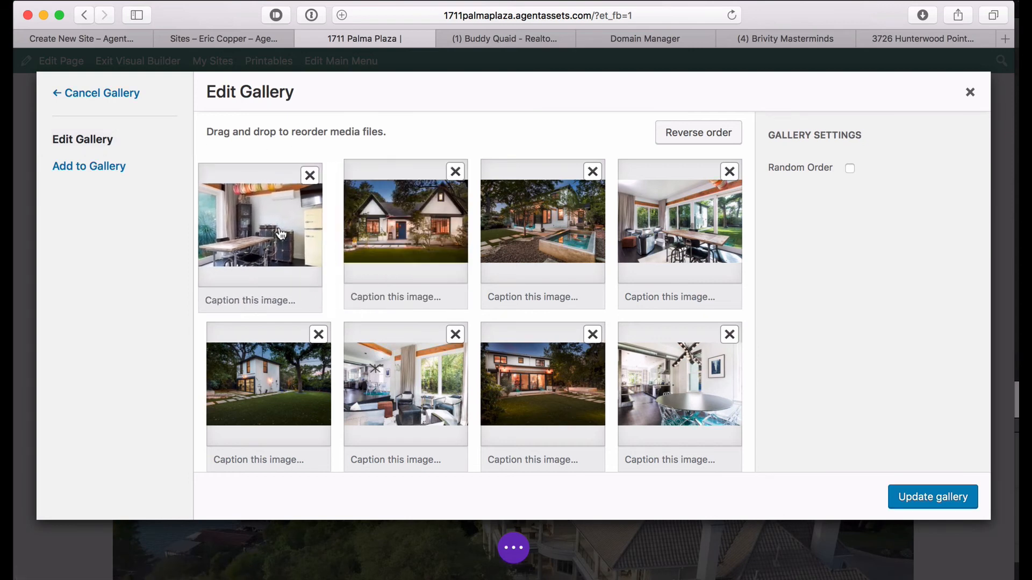
left_click_drag(407, 235, 278, 233)
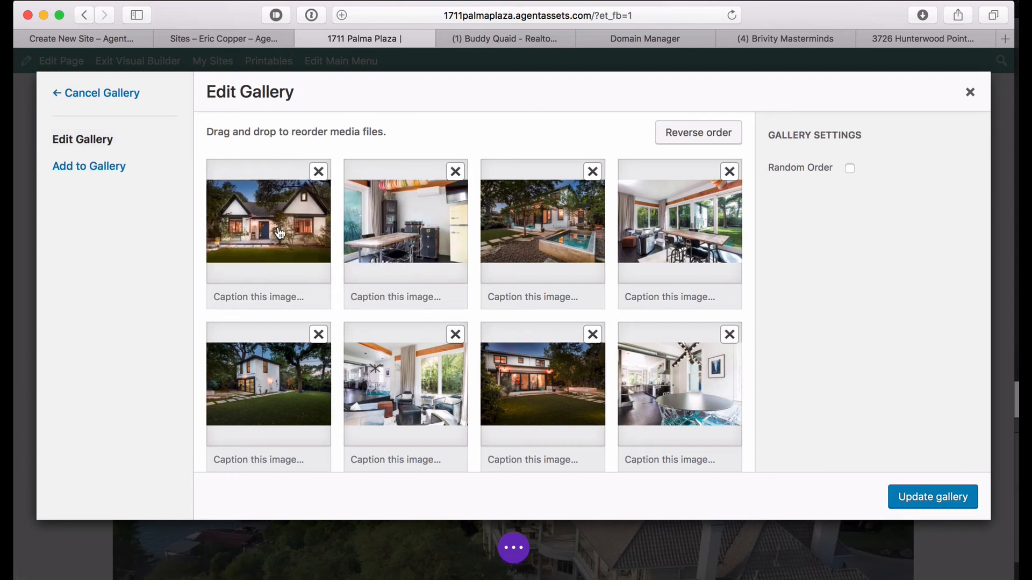
left_click_drag(547, 234, 423, 237)
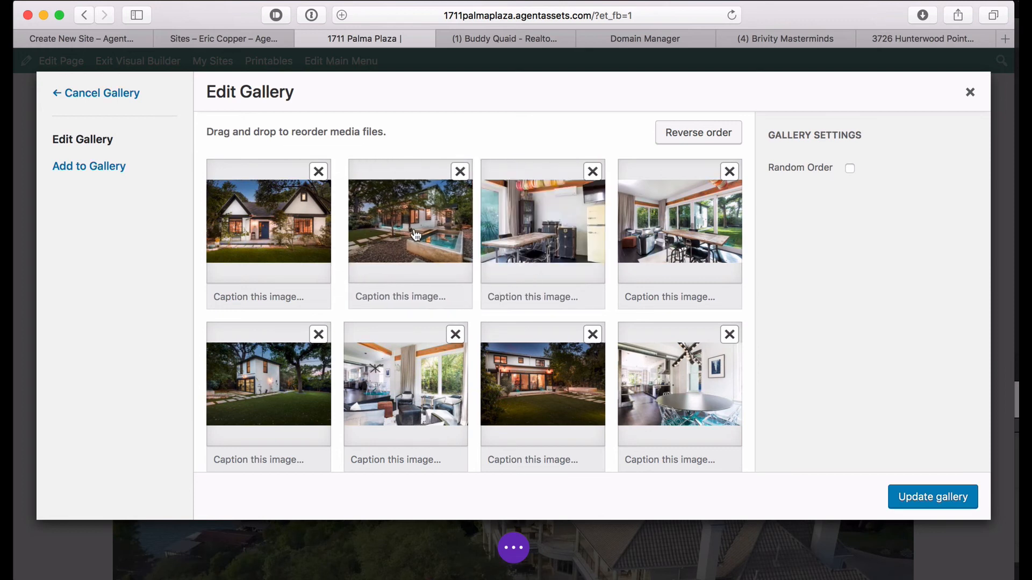
left_click_drag(555, 376, 521, 236)
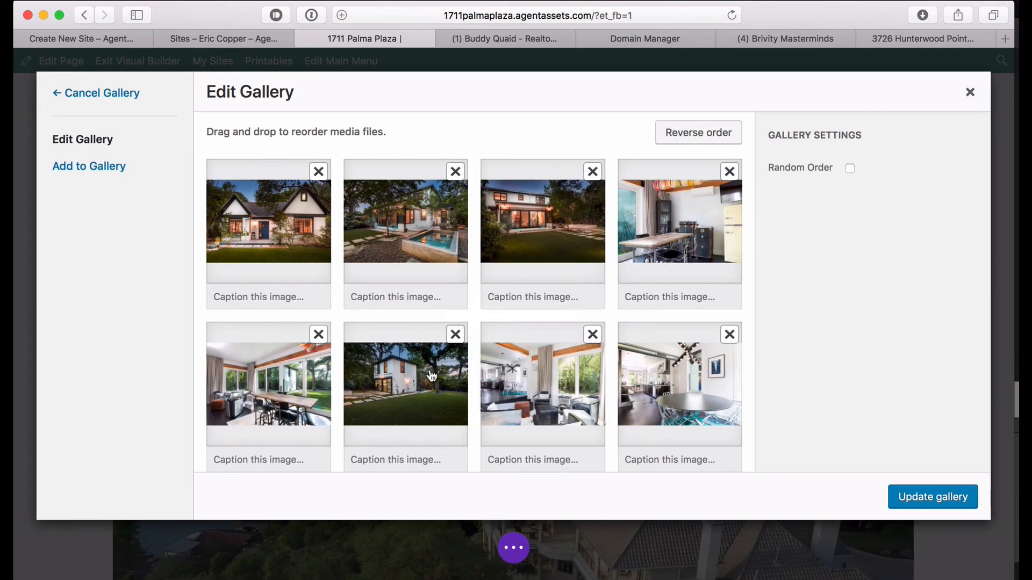
left_click_drag(432, 375, 605, 275)
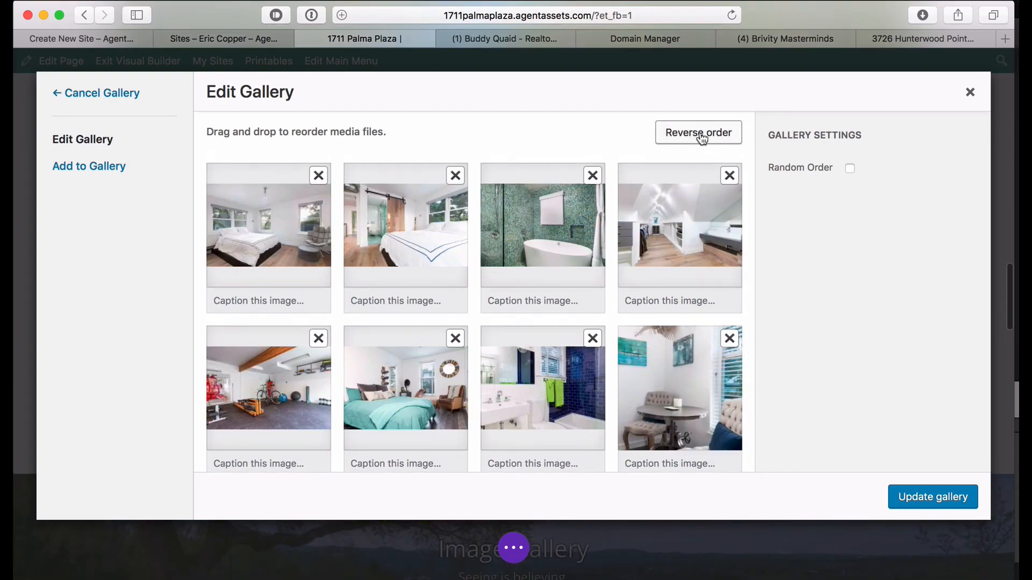
Reverse the image order twice, then save with Update gallery.
left_click(701, 135)
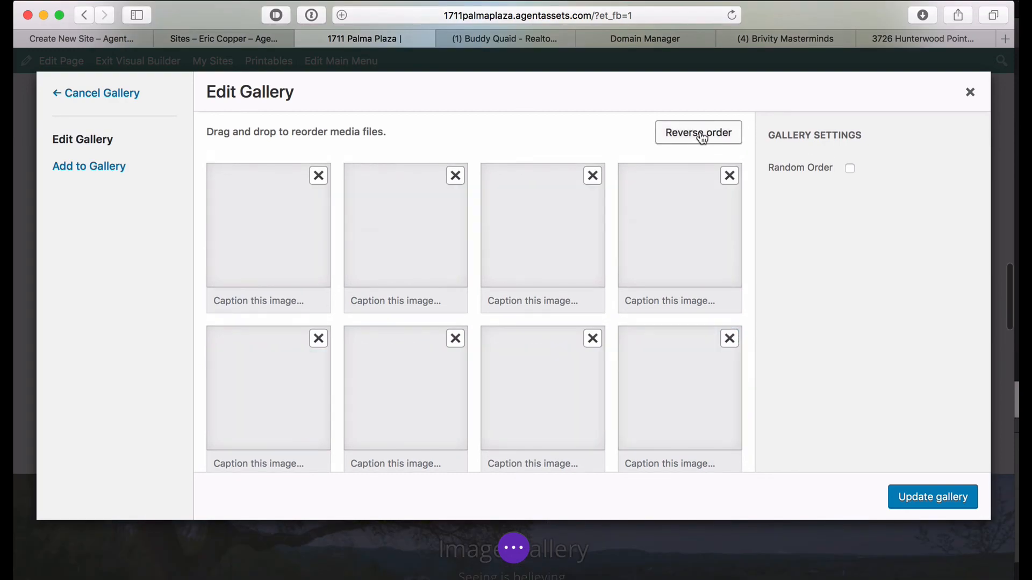
scroll(495, 236, "up", 20)
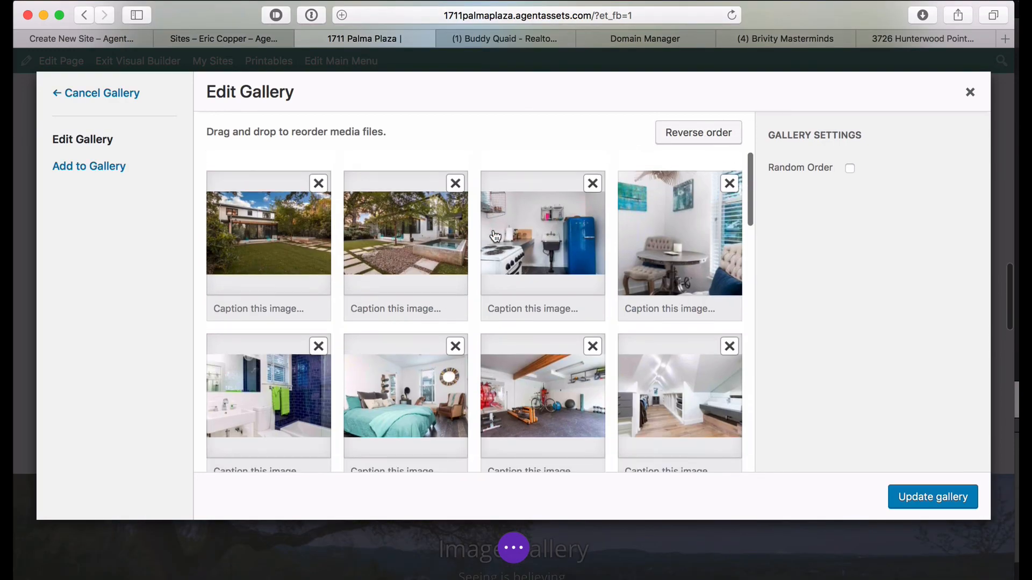
scroll(495, 237, "down", 15)
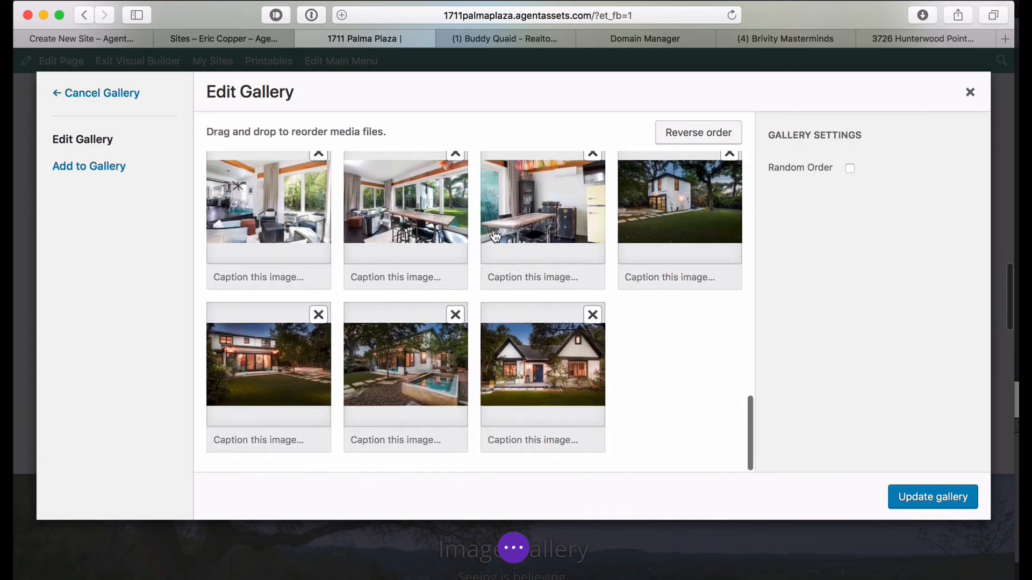
left_click(698, 132)
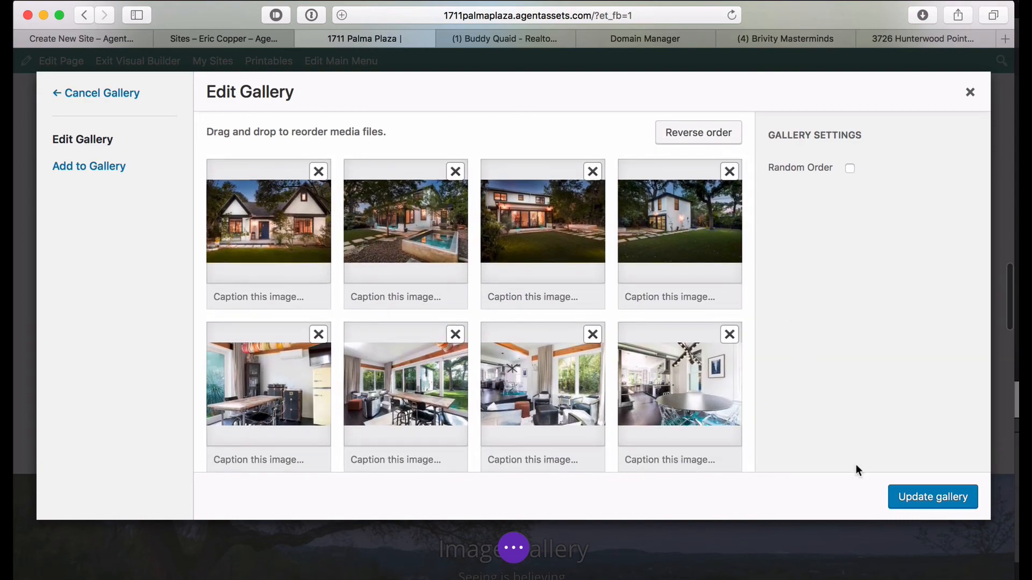
left_click(929, 499)
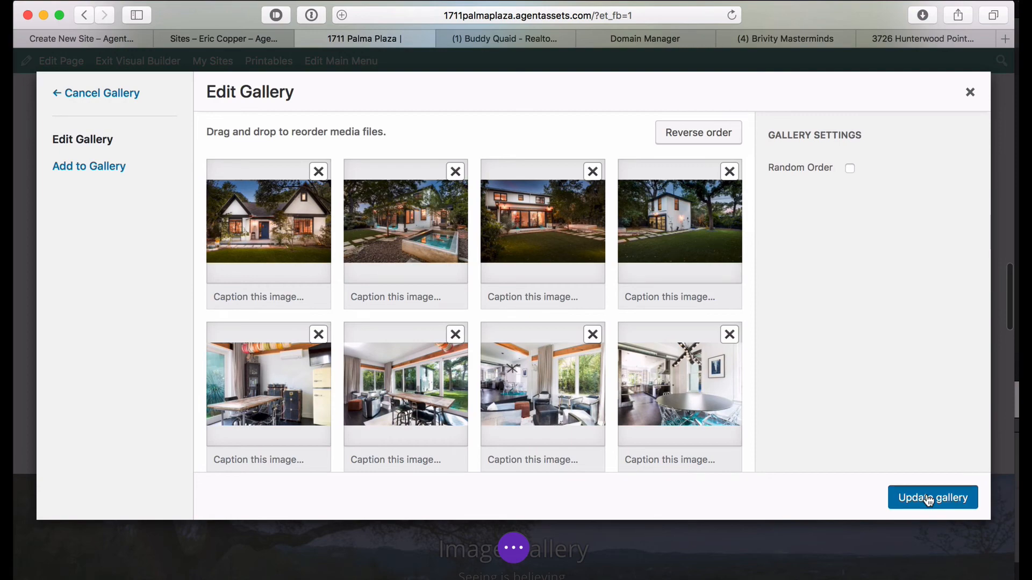
Confirm the Gallery Settings with the green check and return to the hero slider.
scroll(441, 382, "down", 7)
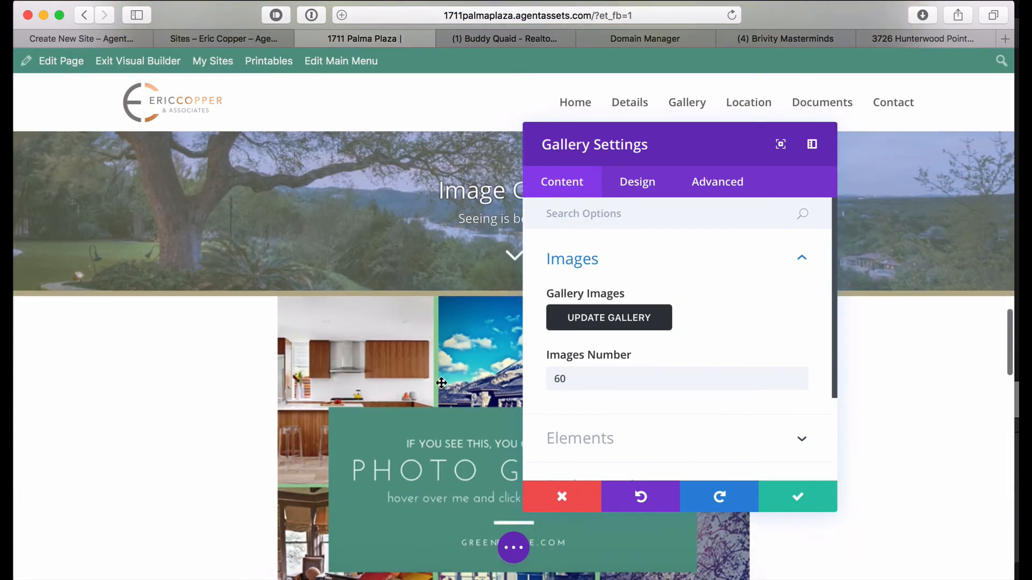
scroll(441, 383, "down", 3)
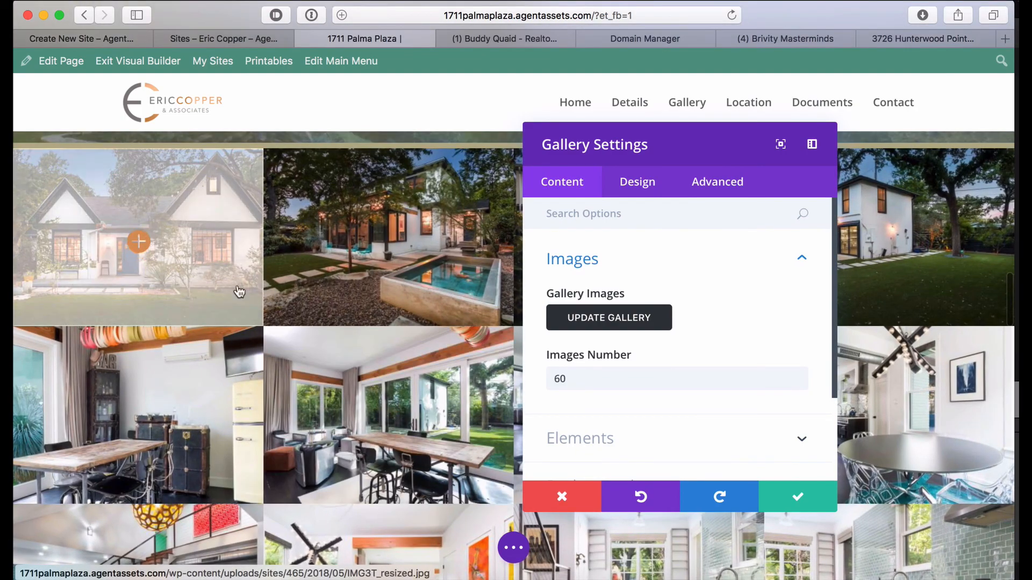
scroll(239, 292, "down", 10)
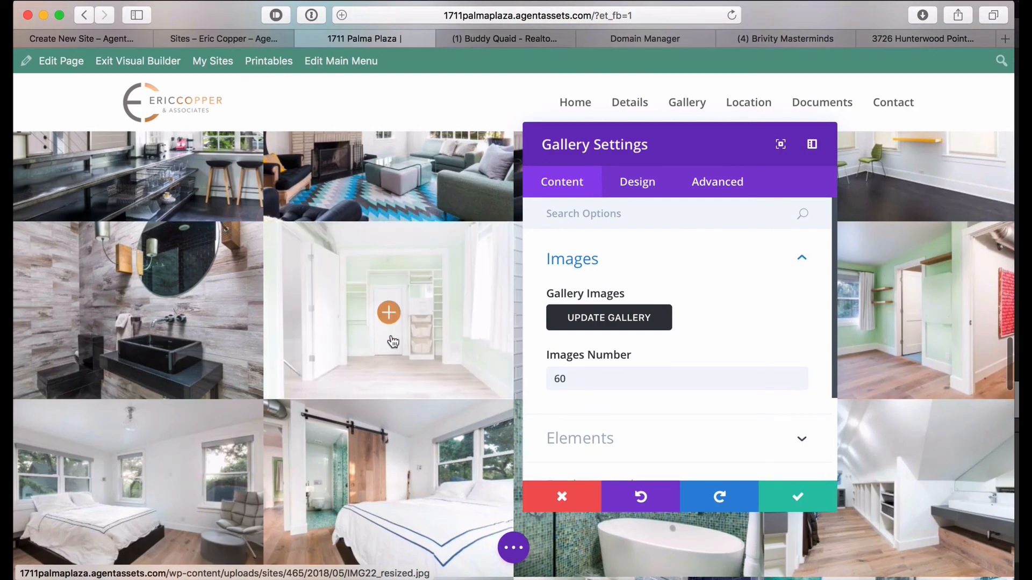
scroll(393, 342, "down", 10)
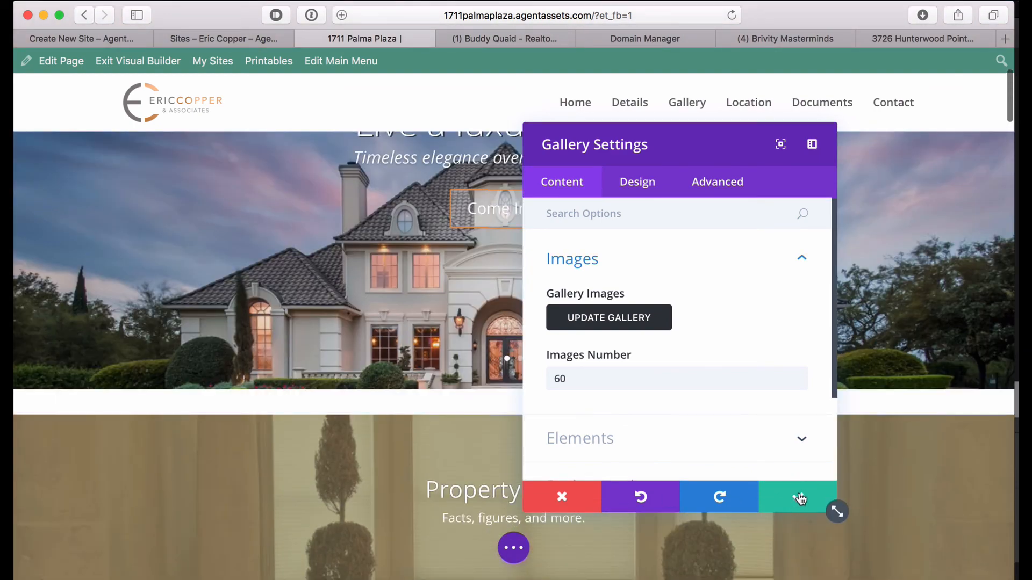
left_click(799, 498)
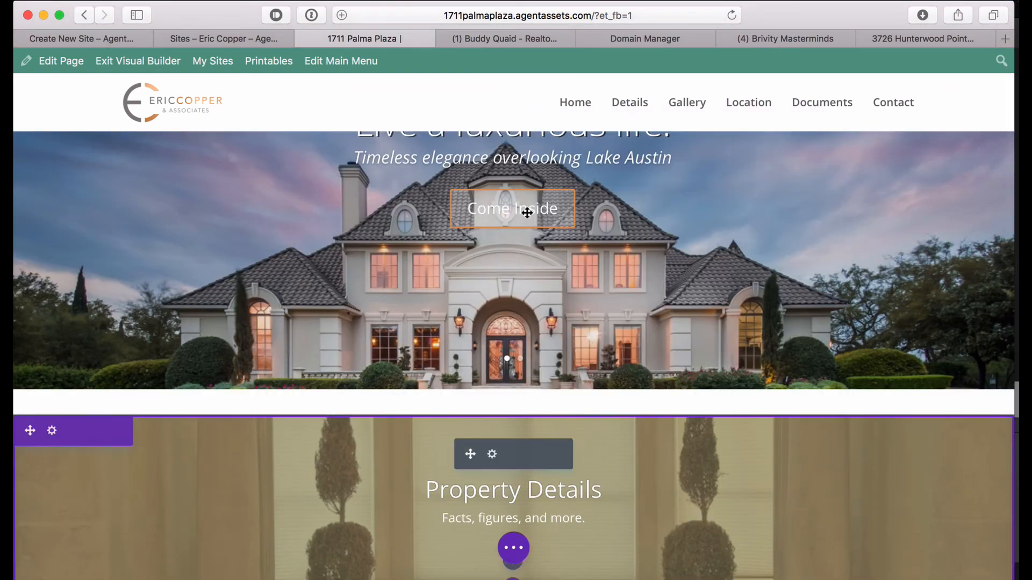
scroll(516, 211, "up", 4)
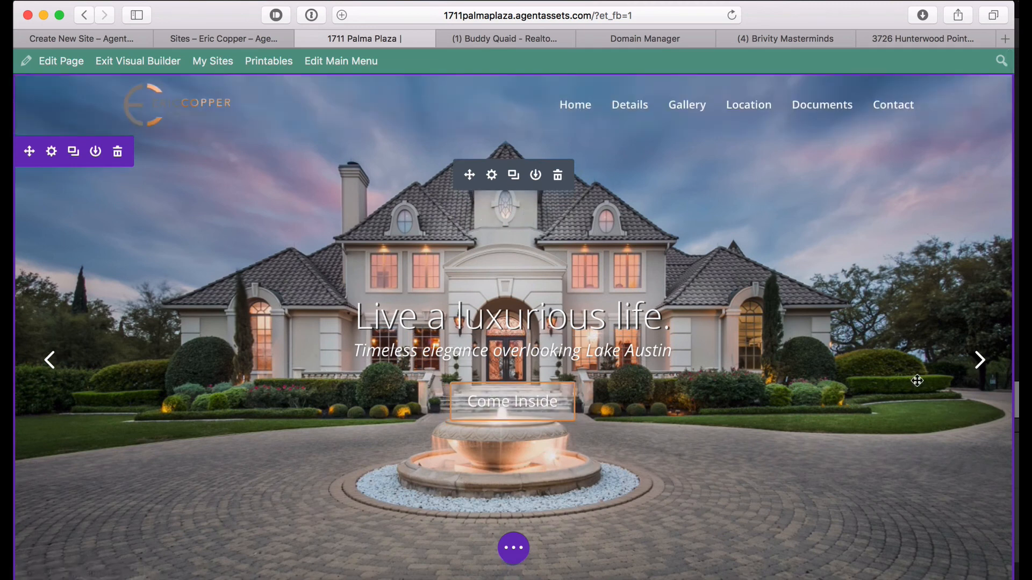
Preview the hero slides, then open the Fullwidth Slider Settings listing both slides.
left_click(977, 376)
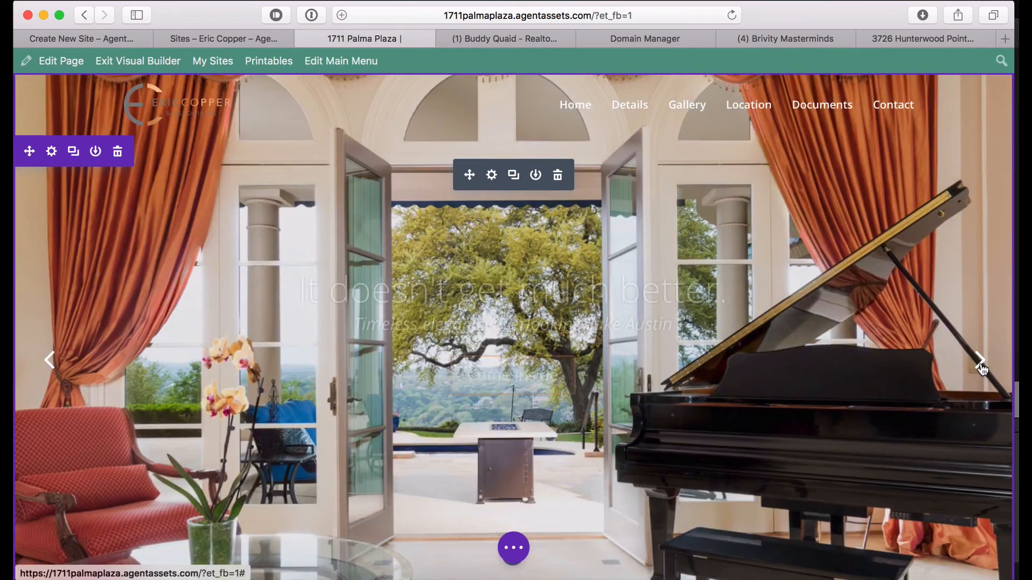
left_click(981, 371)
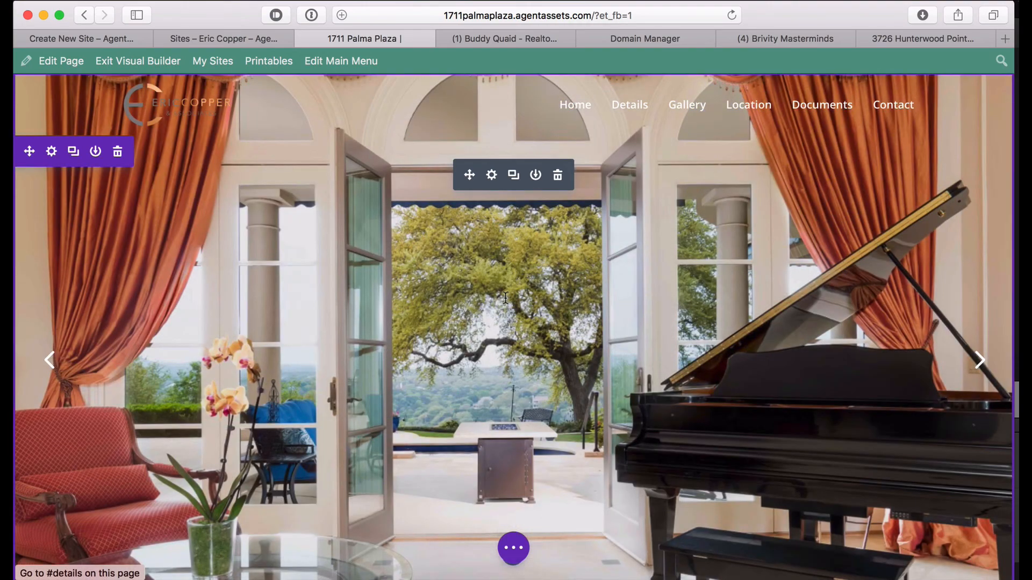
left_click(491, 176)
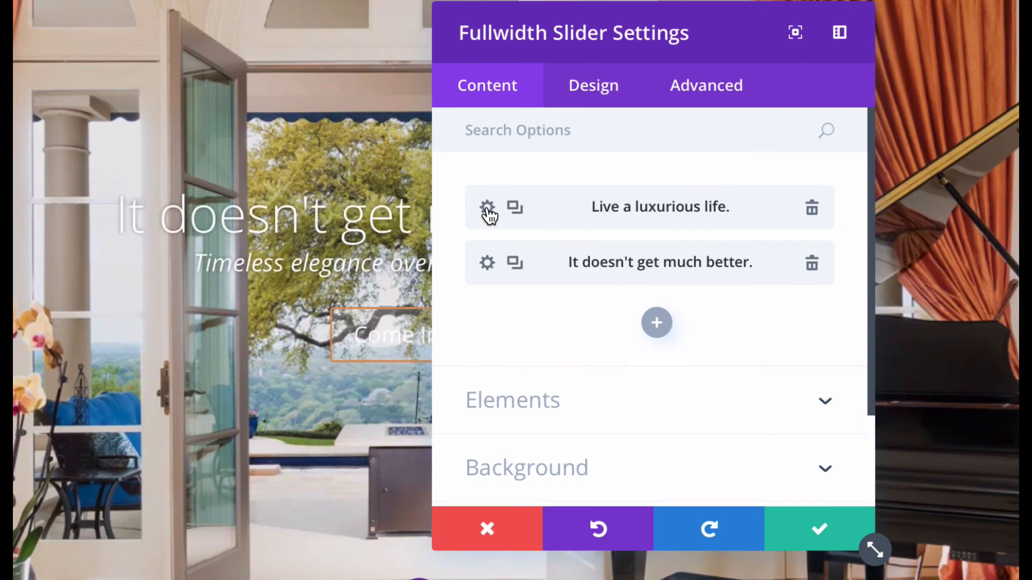
Change the first slide's heading from 'Live a luxurious life.' to 'A Clarksville Oasis'.
left_click(487, 207)
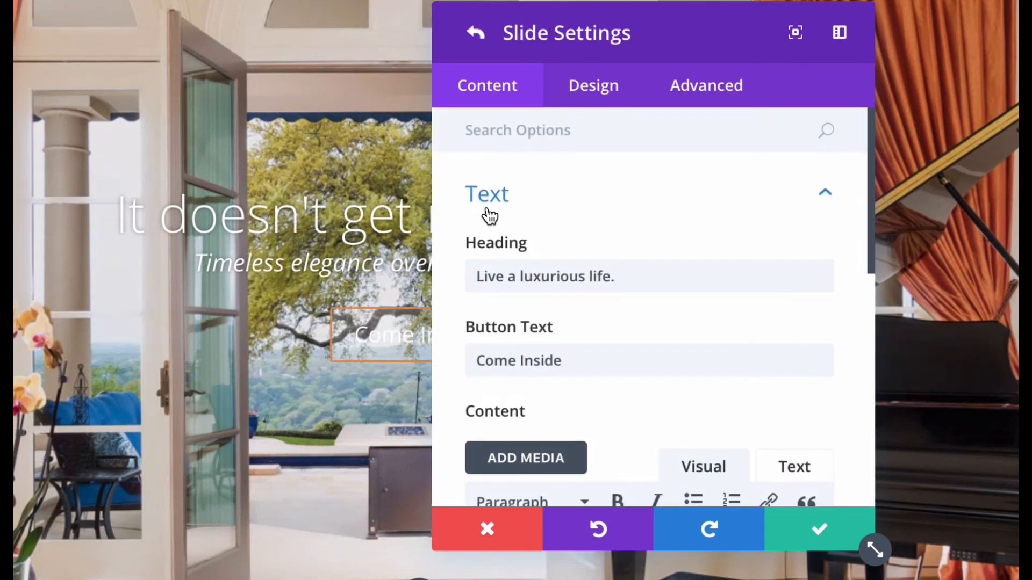
triple_click(513, 272)
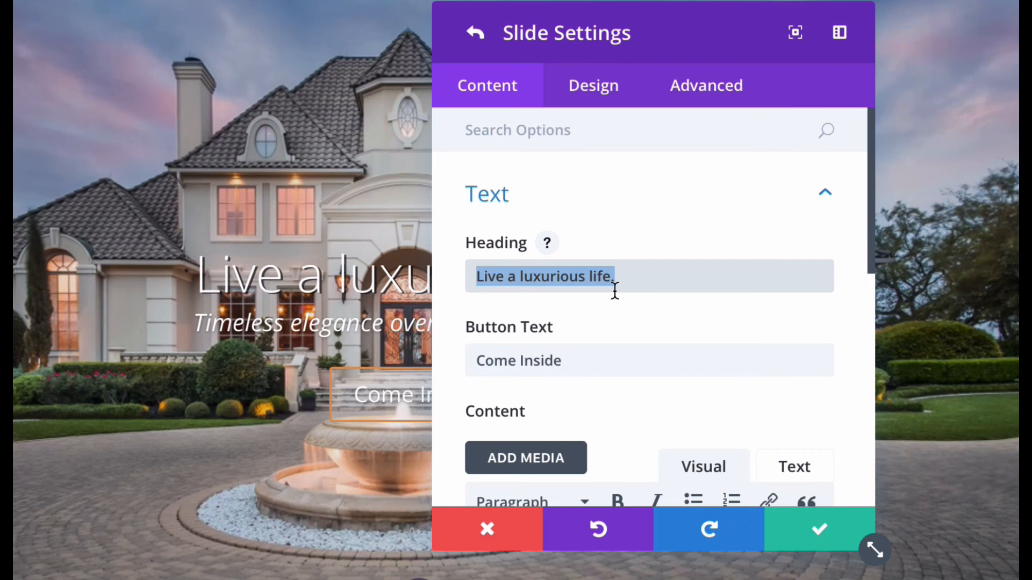
type("A Clarksville Oa")
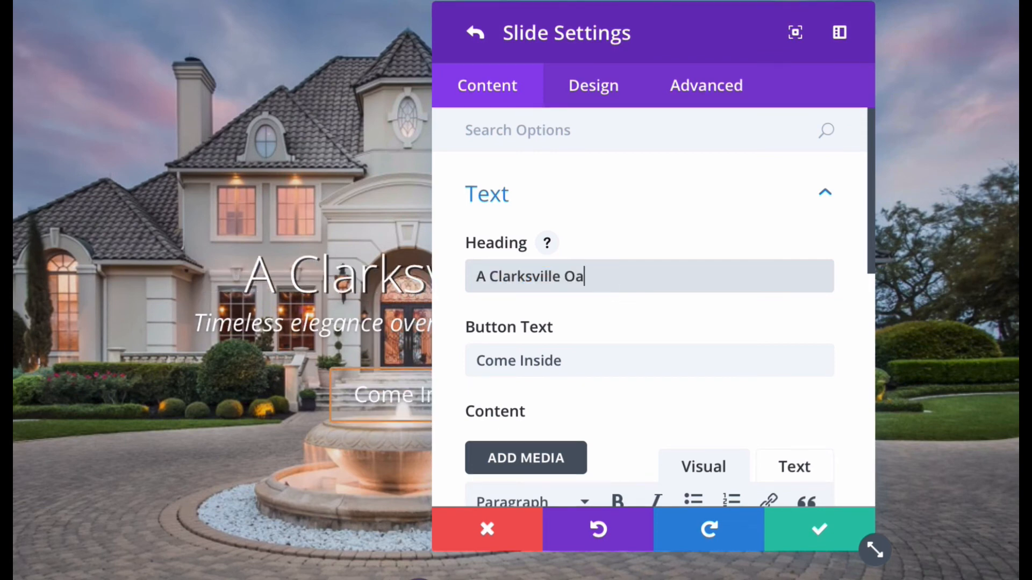
type("sis")
Replace the slide's text with 'Close to downtown, restaurants, shops and more...'.
scroll(586, 361, "down", 3)
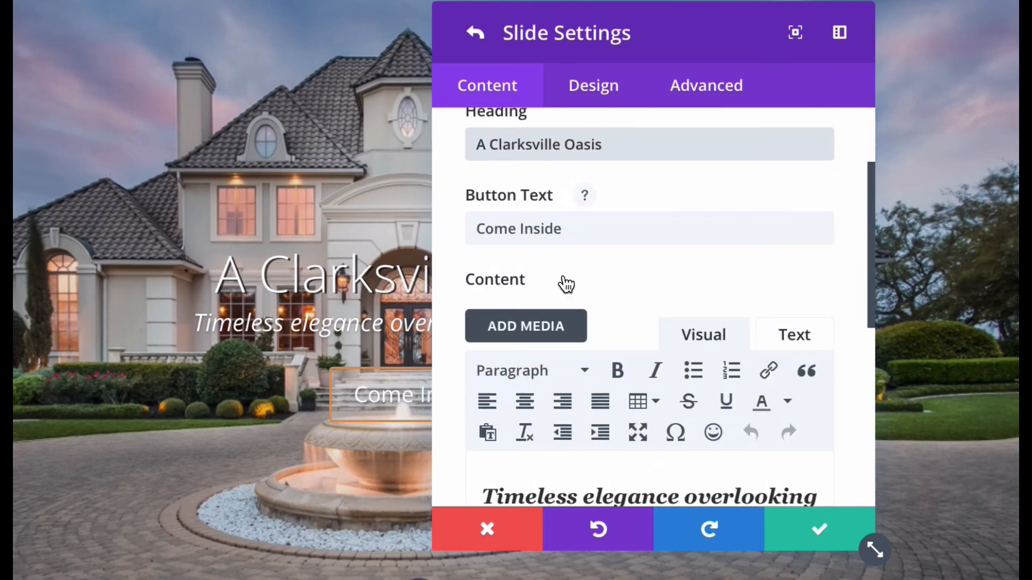
scroll(563, 284, "down", 5)
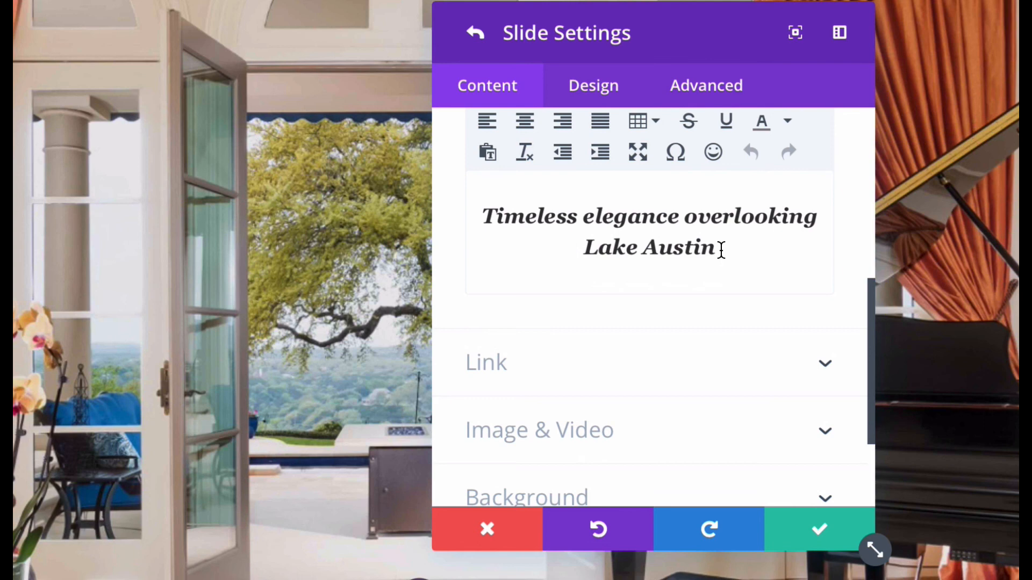
left_click_drag(721, 250, 456, 218)
type("Close to downtown, restaurants, shops and more...")
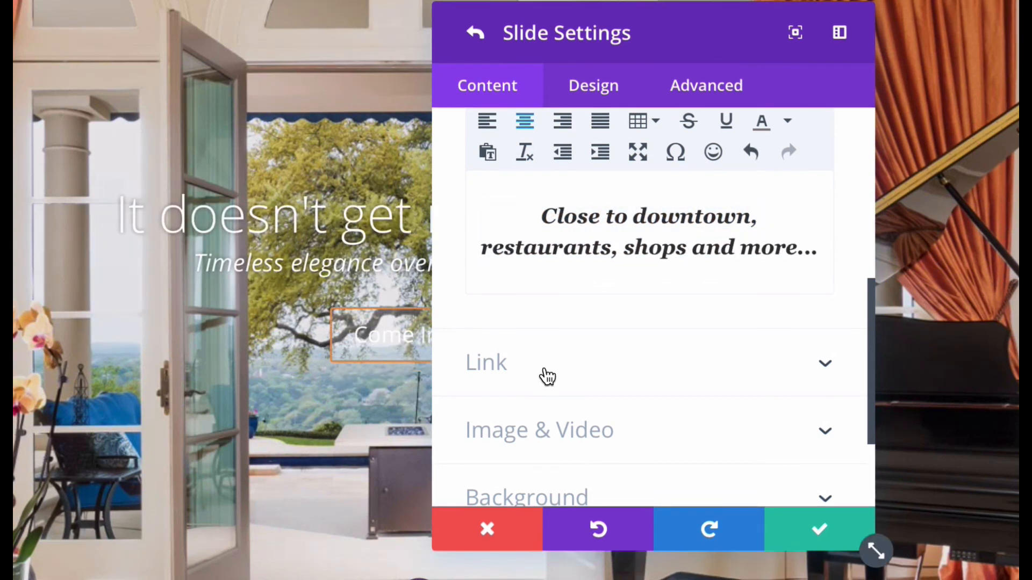
scroll(537, 373, "down", 2)
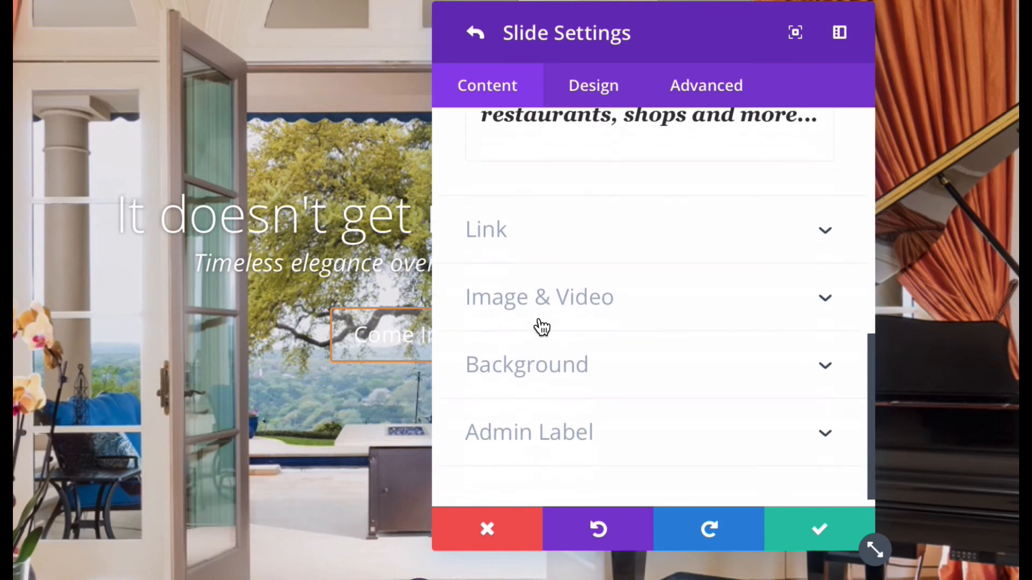
scroll(538, 237, "up", 3)
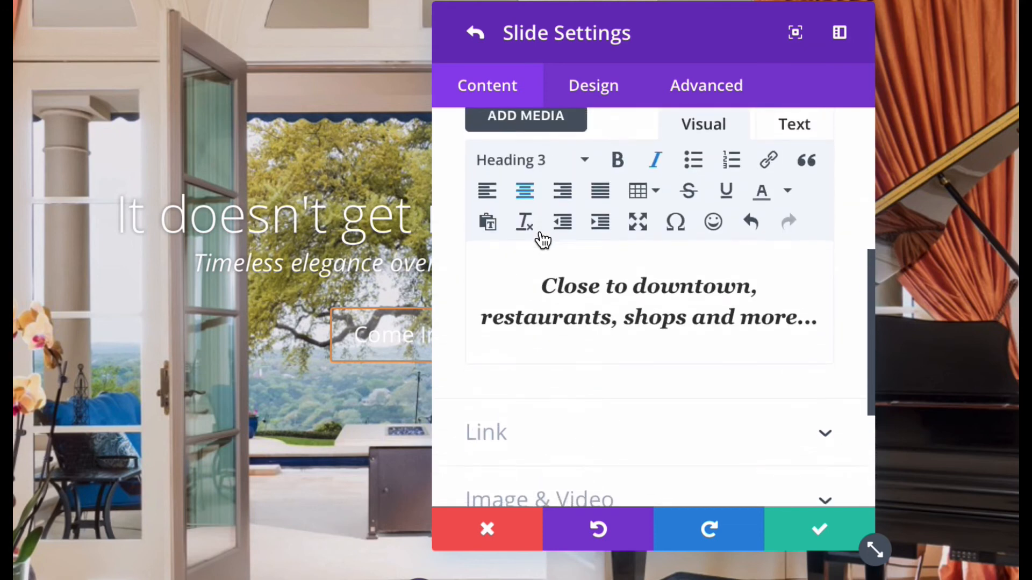
scroll(540, 280, "down", 3)
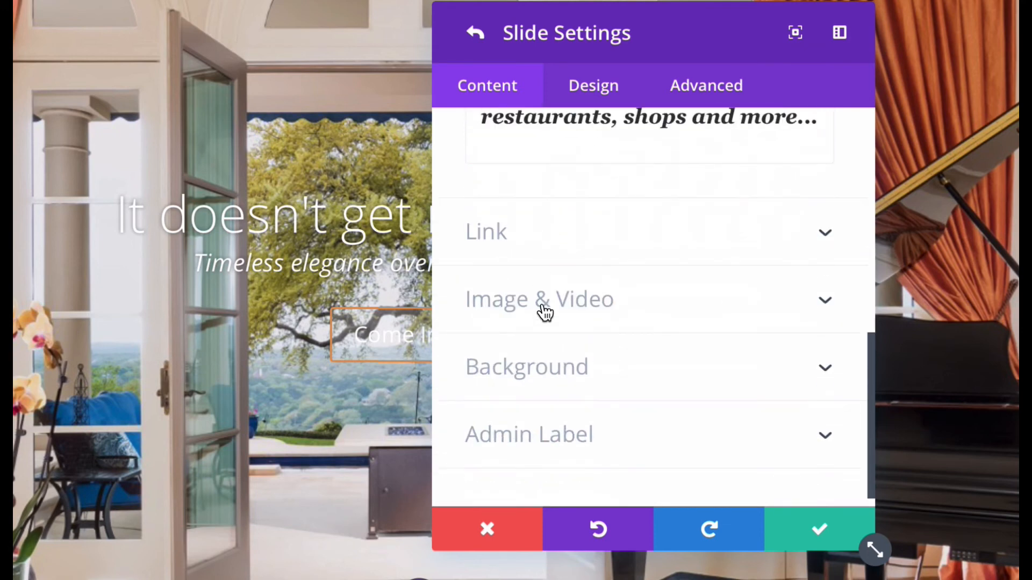
left_click(543, 309)
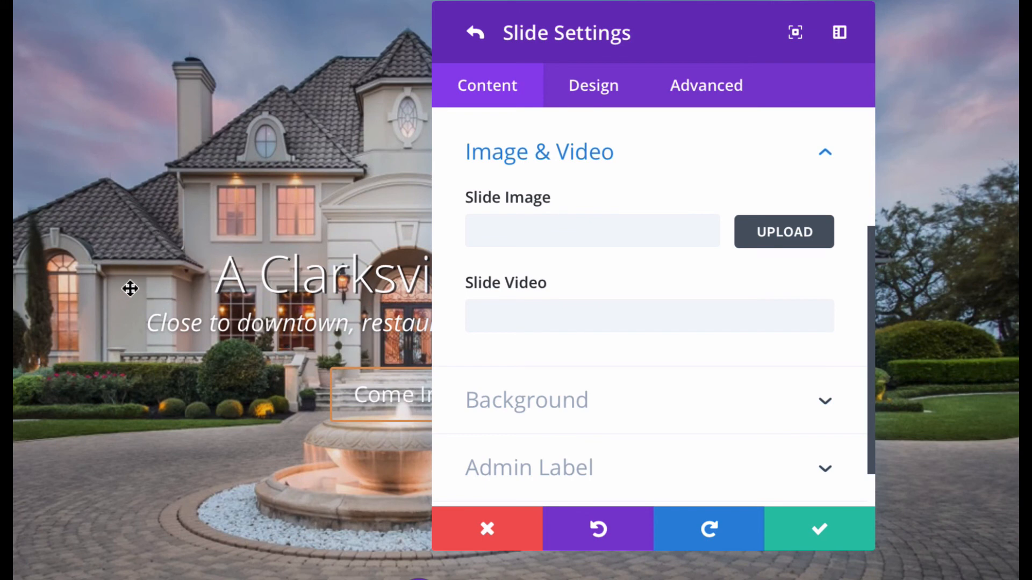
Set the first slide's background to the white gabled house photo from the Media Library.
left_click(545, 402)
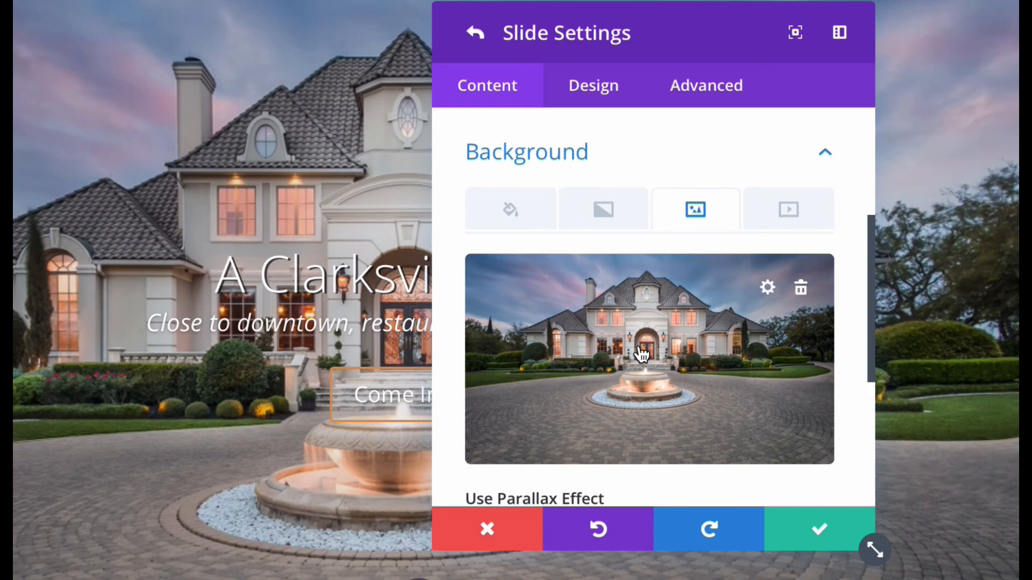
left_click(666, 352)
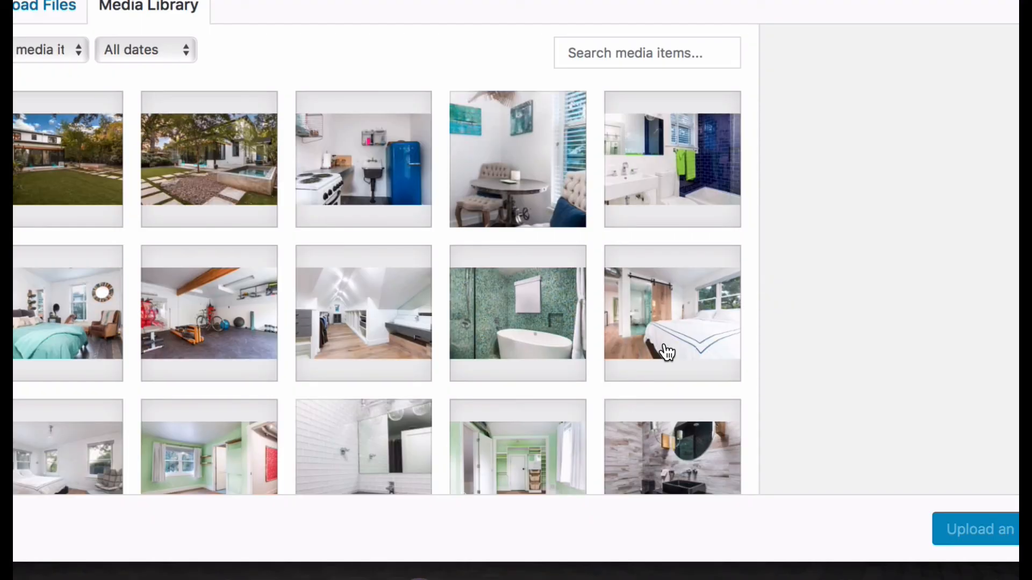
scroll(377, 234, "down", 15)
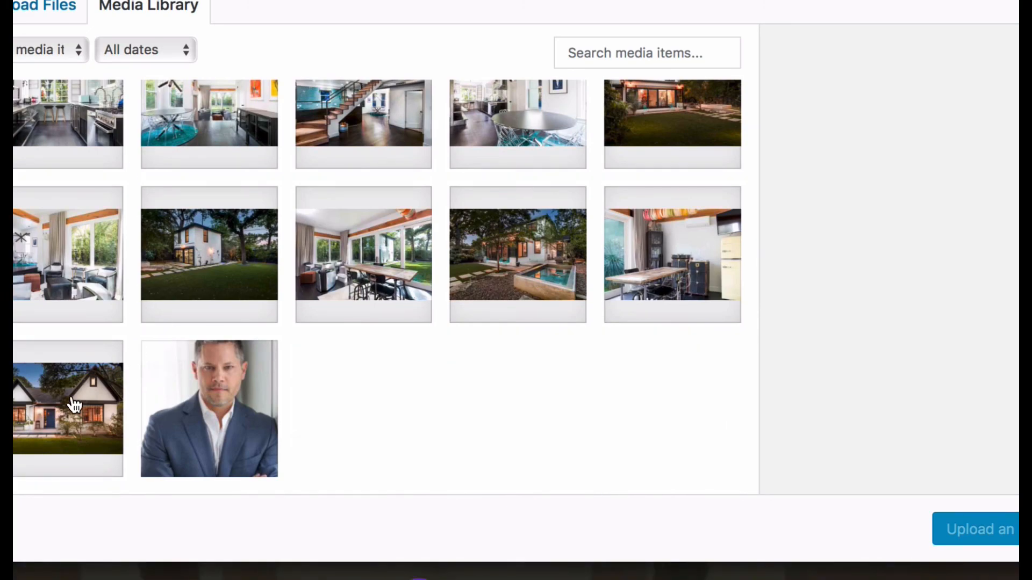
left_click(74, 405)
left_click(979, 529)
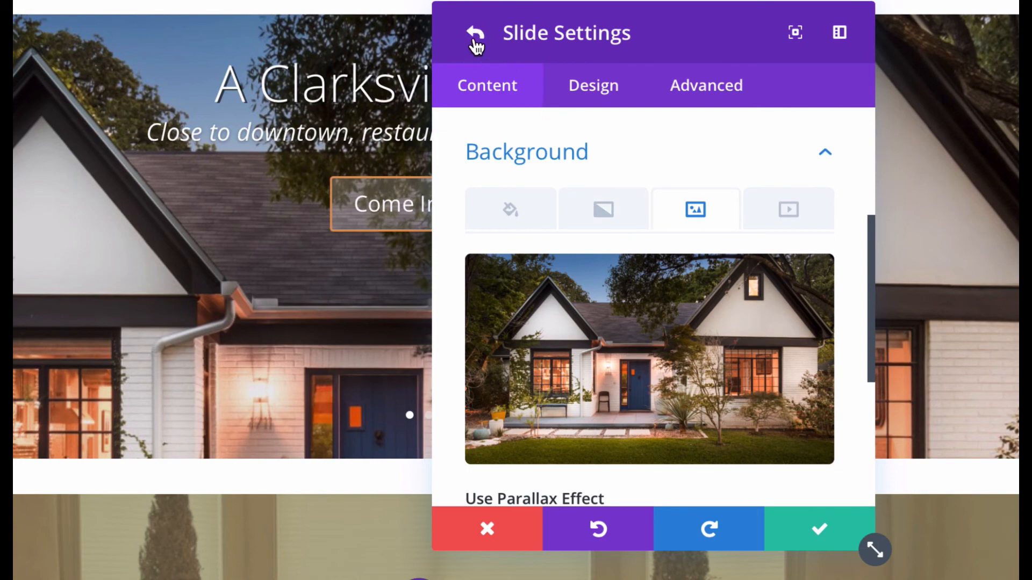
Give the 'It doesn't get much better.' slide the garden photo with the small pool as background.
left_click(475, 37)
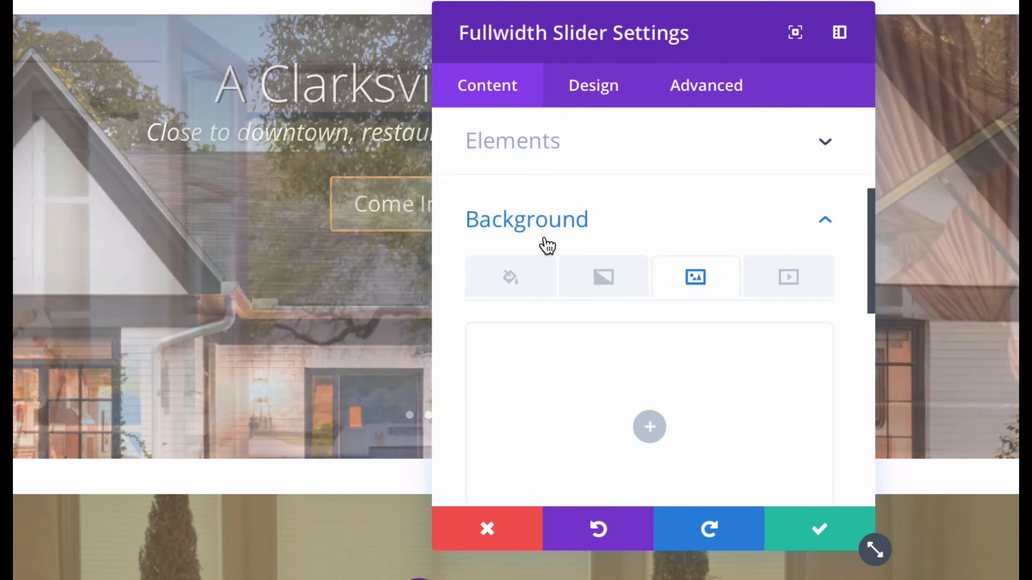
scroll(547, 242, "up", 1)
scroll(547, 245, "up", 4)
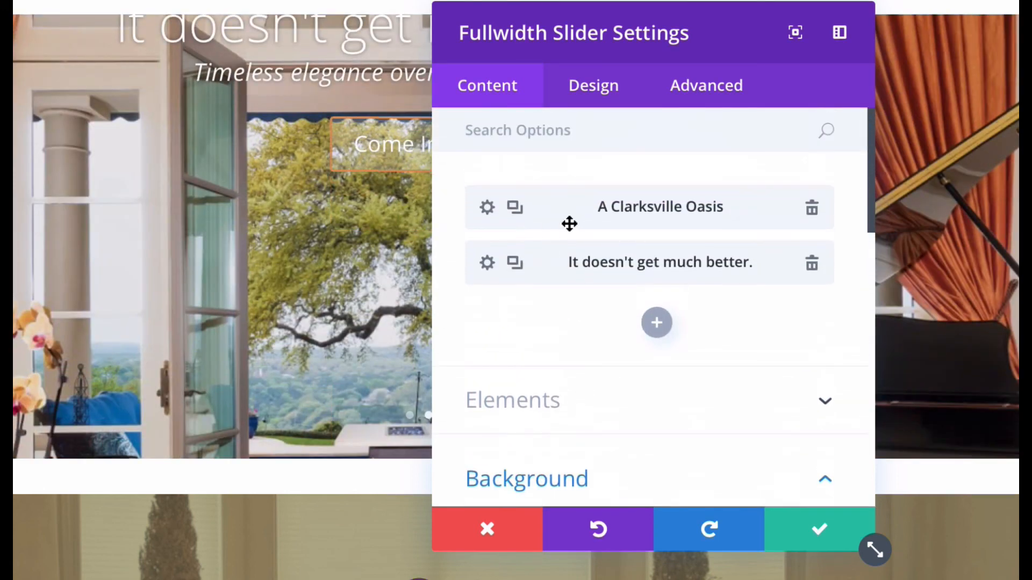
left_click(487, 263)
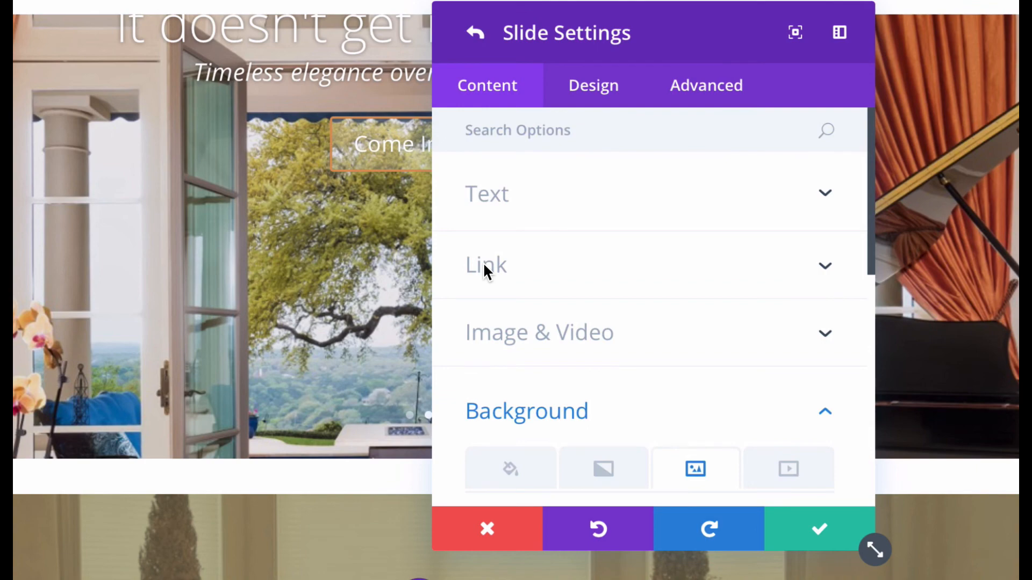
scroll(484, 266, "down", 5)
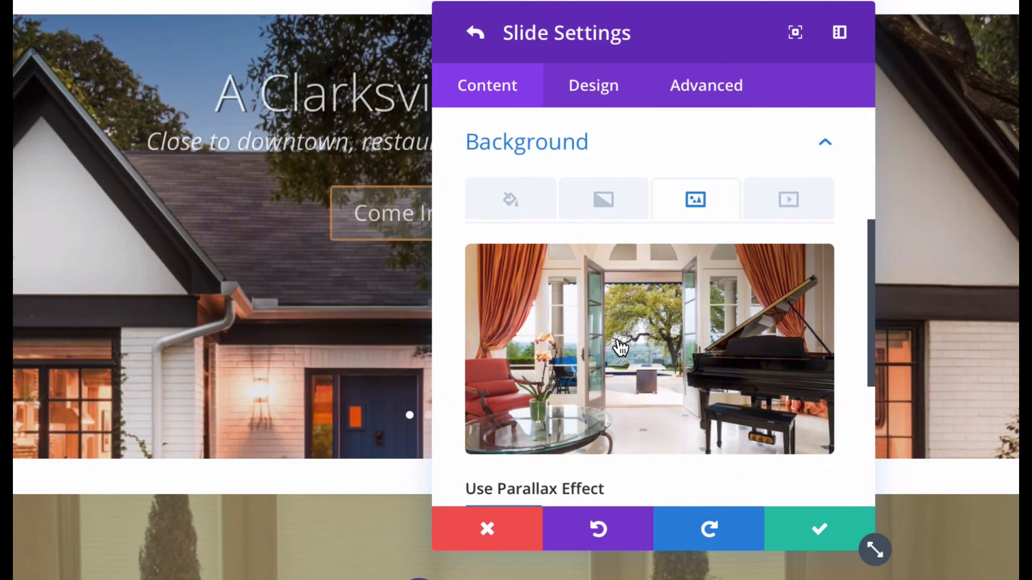
left_click(621, 348)
scroll(376, 254, "down", 15)
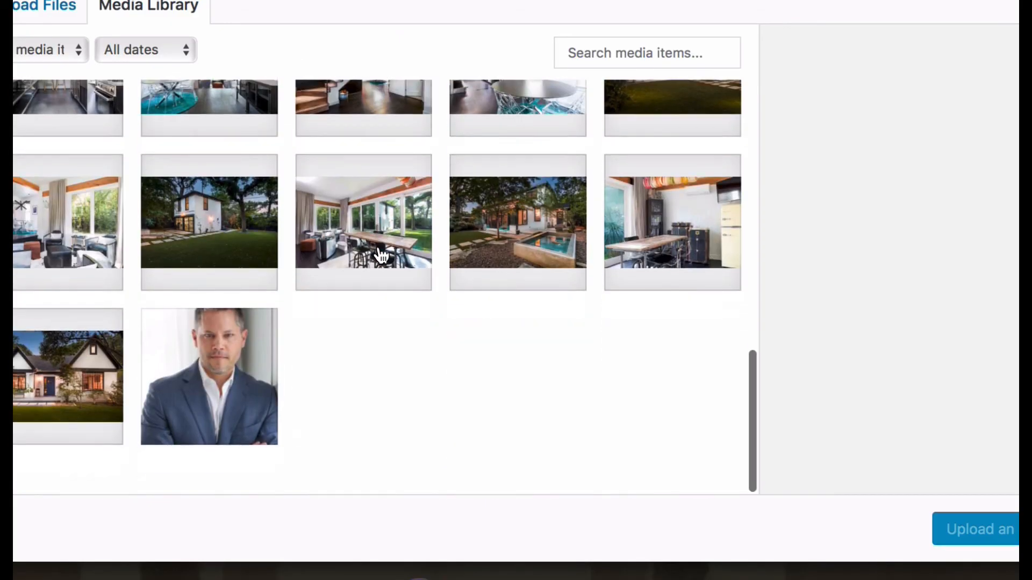
scroll(613, 195, "up", 10)
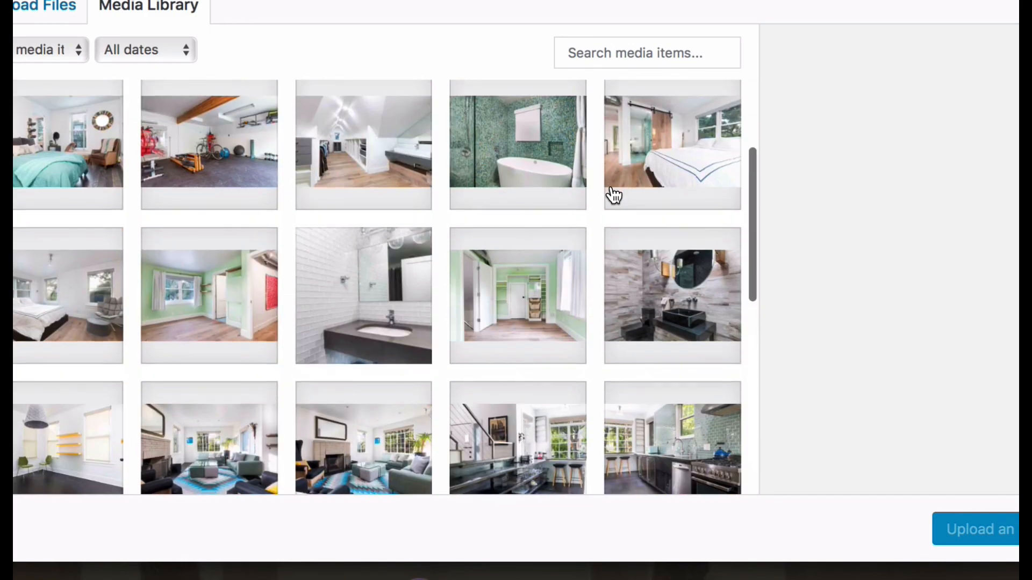
scroll(613, 194, "up", 3)
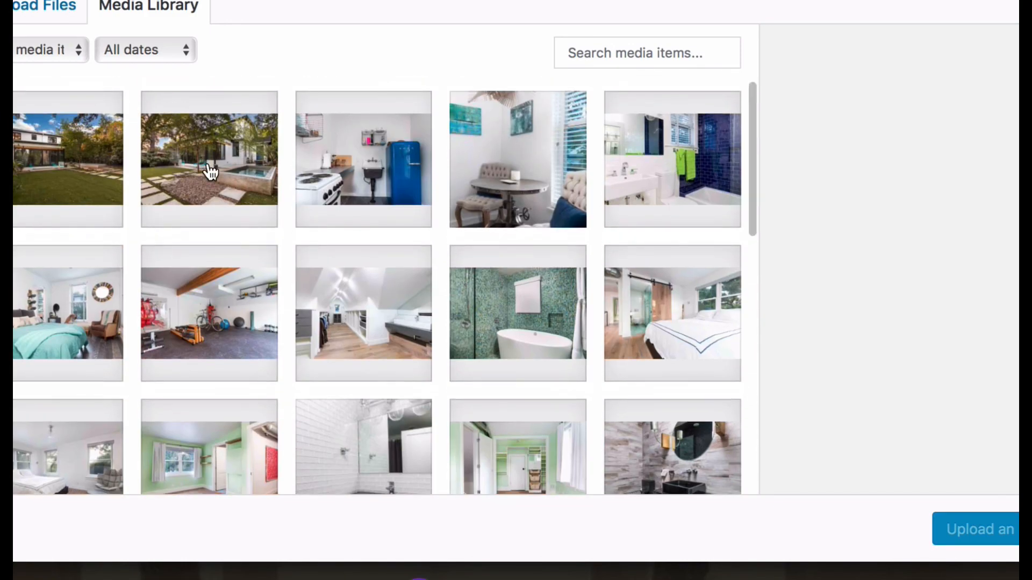
left_click(207, 164)
left_click(994, 539)
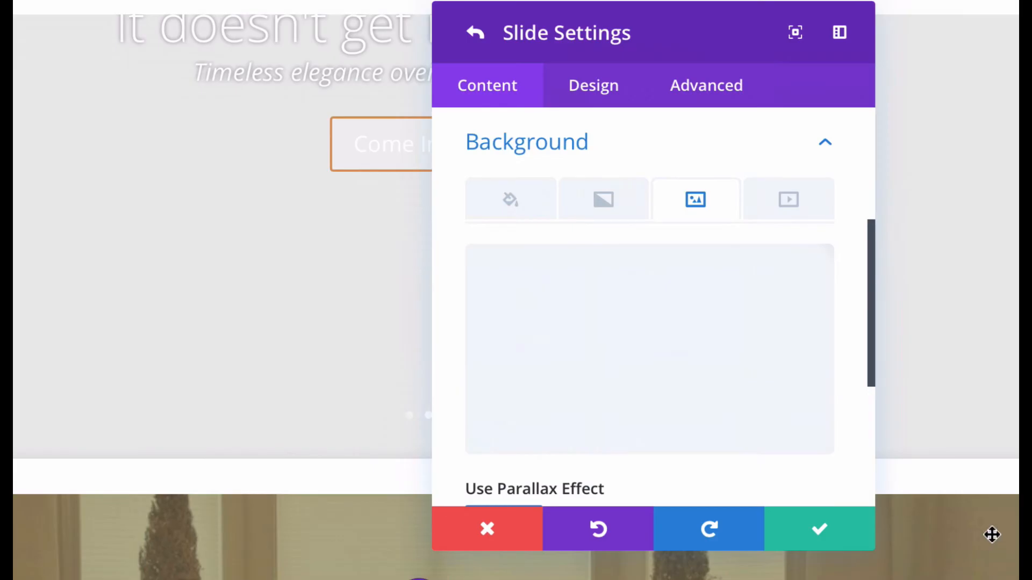
scroll(648, 215, "up", 5)
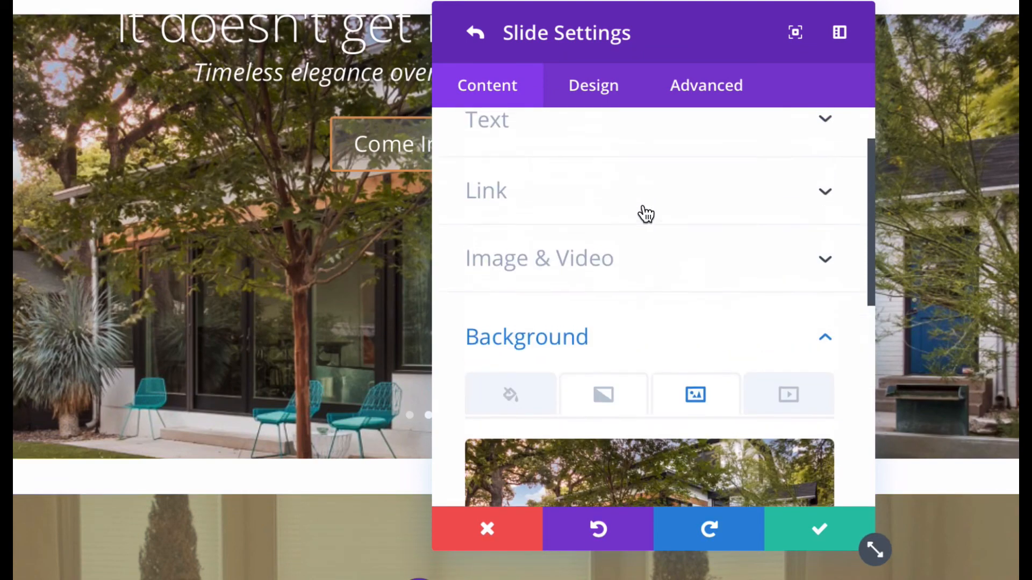
Replace the second slide's text with 'Live in one of the most coveted neighborhoods in Austin.' and save the slide.
left_click(585, 198)
triple_click(467, 361)
type("Li")
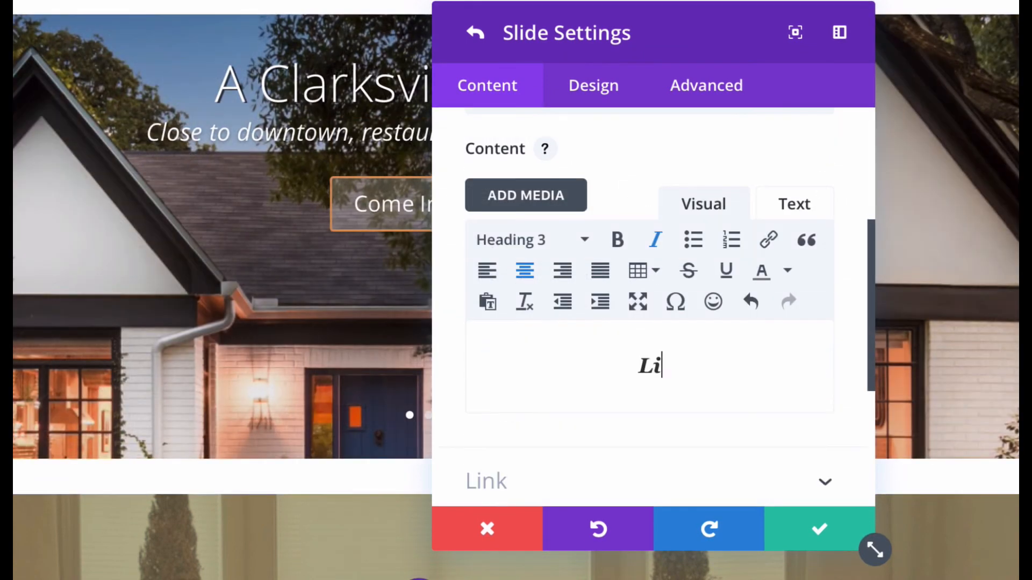
type("ve in the most coveted")
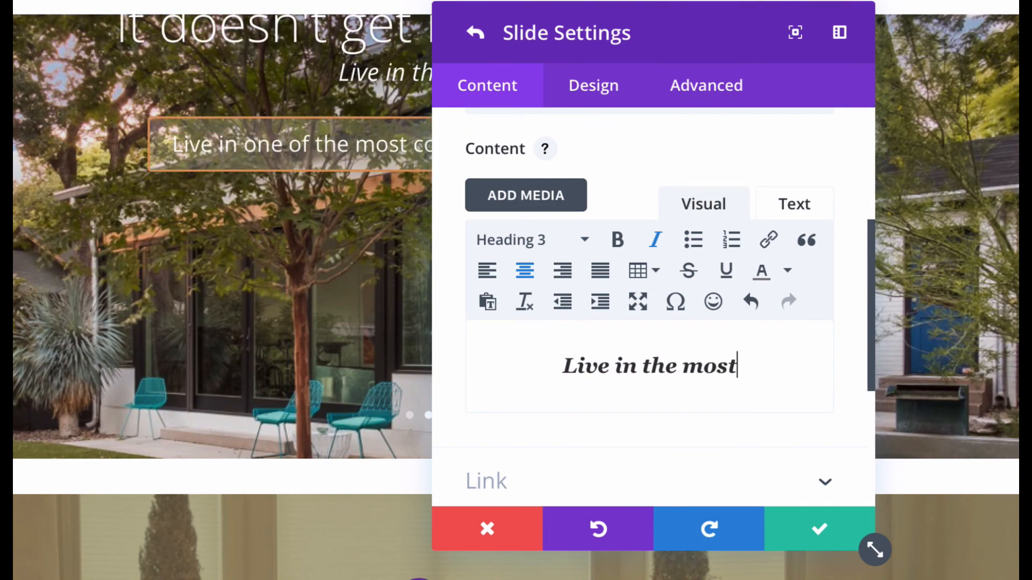
type(" neighborhoods in Austin.")
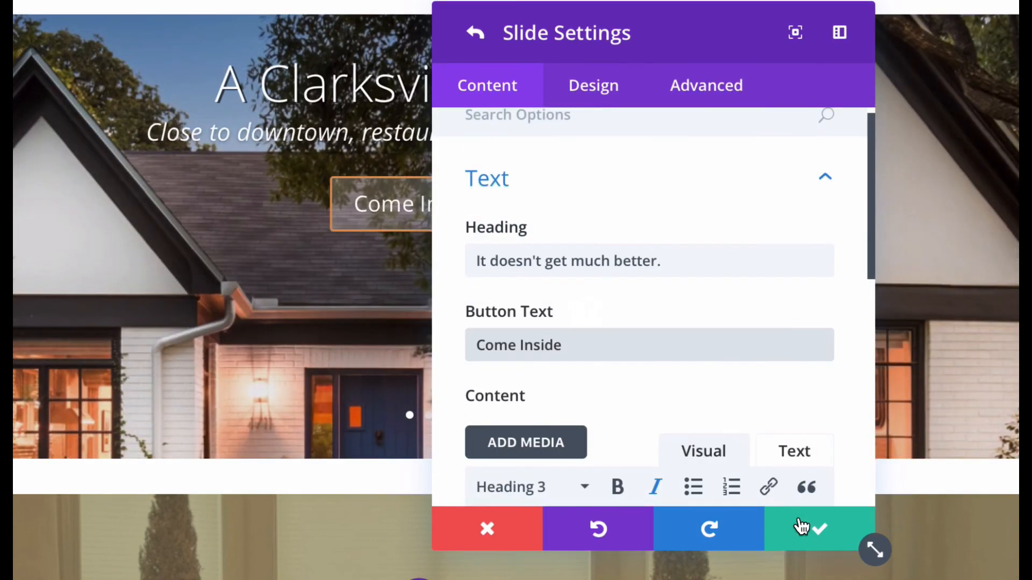
left_click(810, 530)
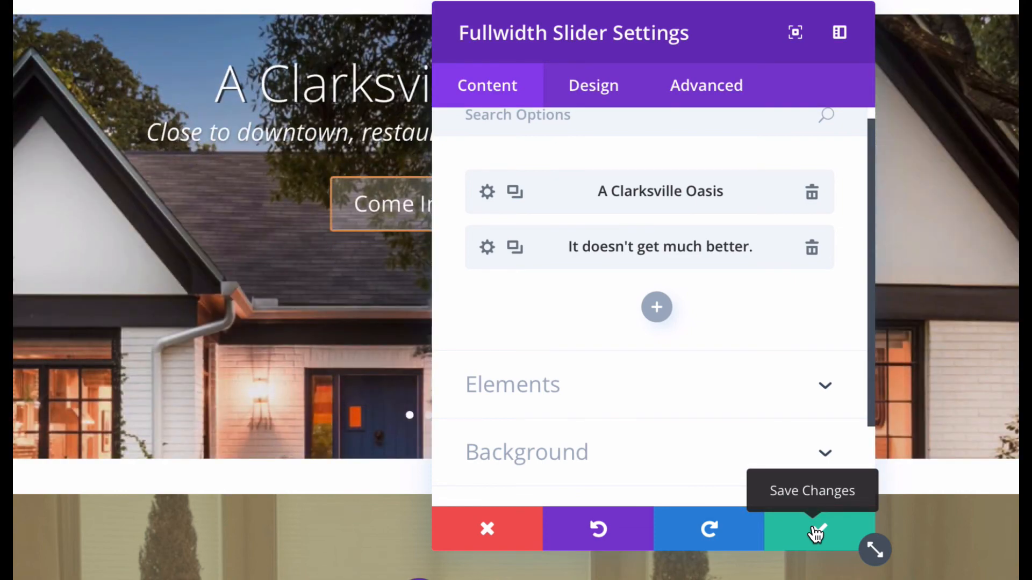
Save the slider settings and the page, then jump to the Property Details section.
left_click(815, 532)
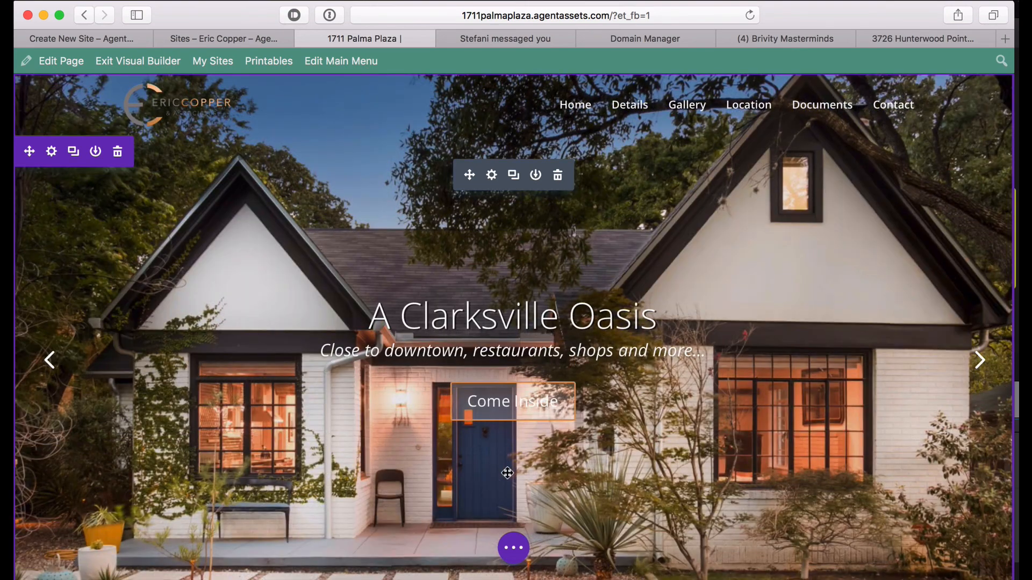
left_click(514, 550)
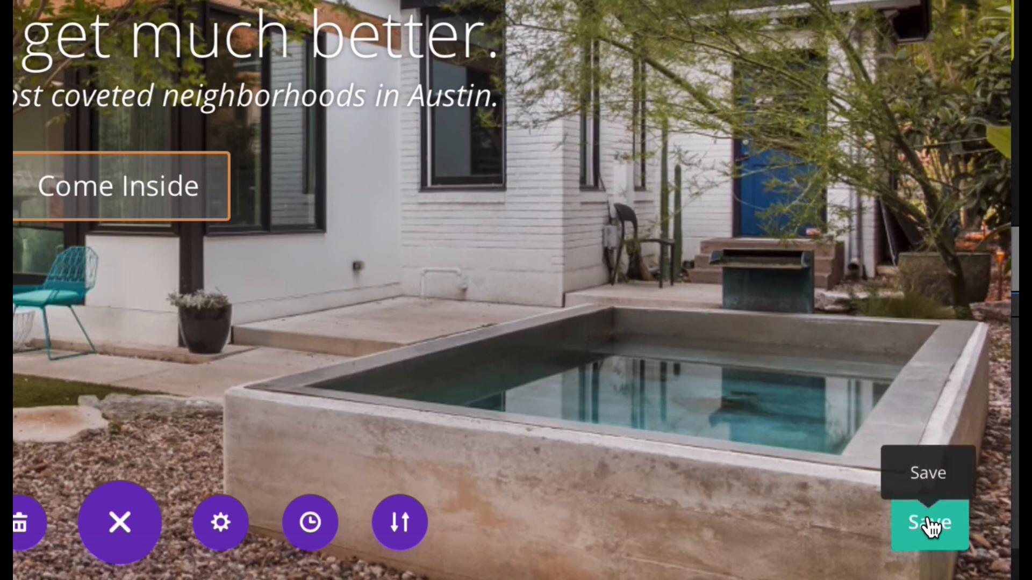
left_click(924, 529)
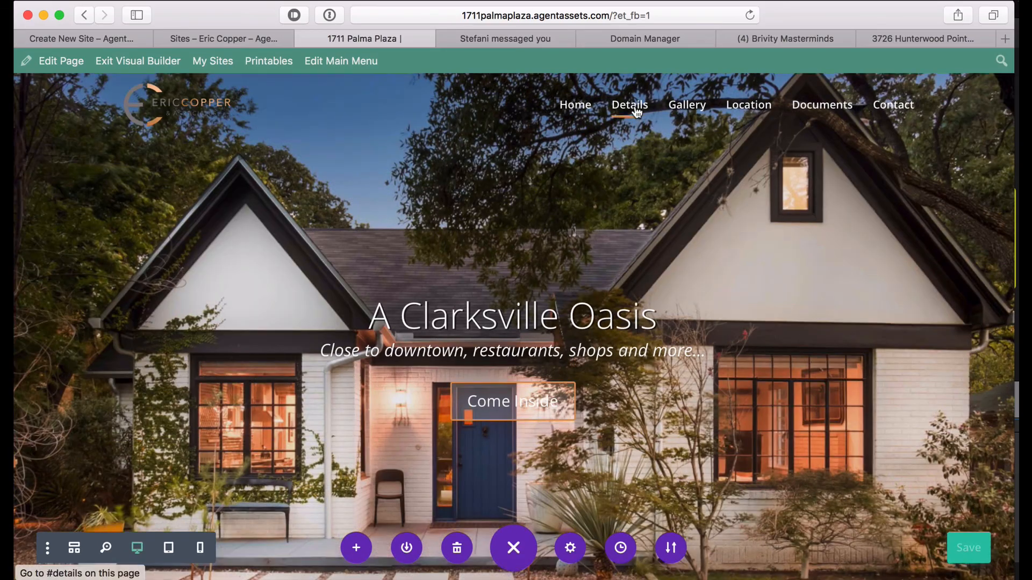
left_click(634, 105)
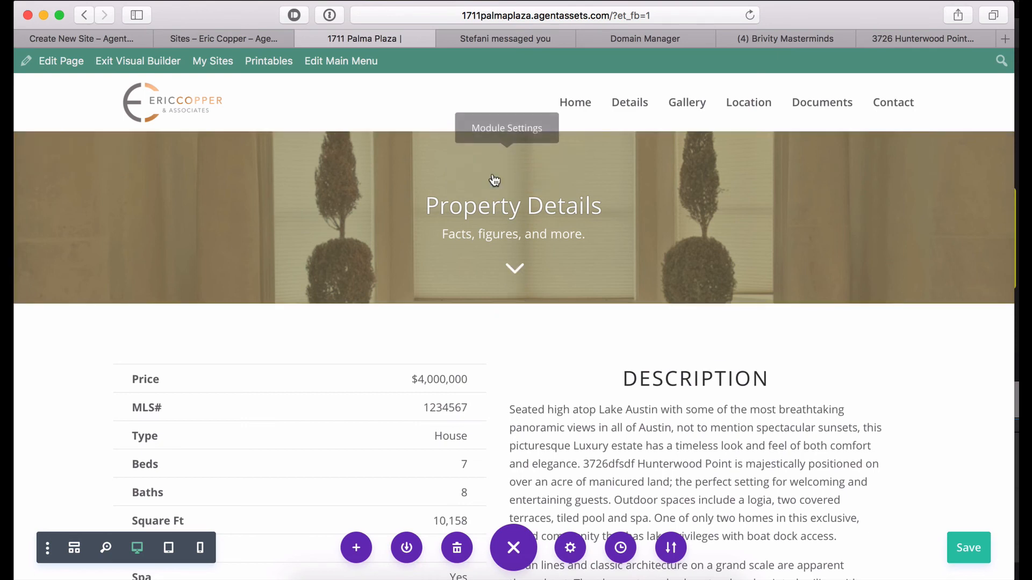
Set the interior staircase photo as the Property Details header background and save the header settings.
left_click(492, 171)
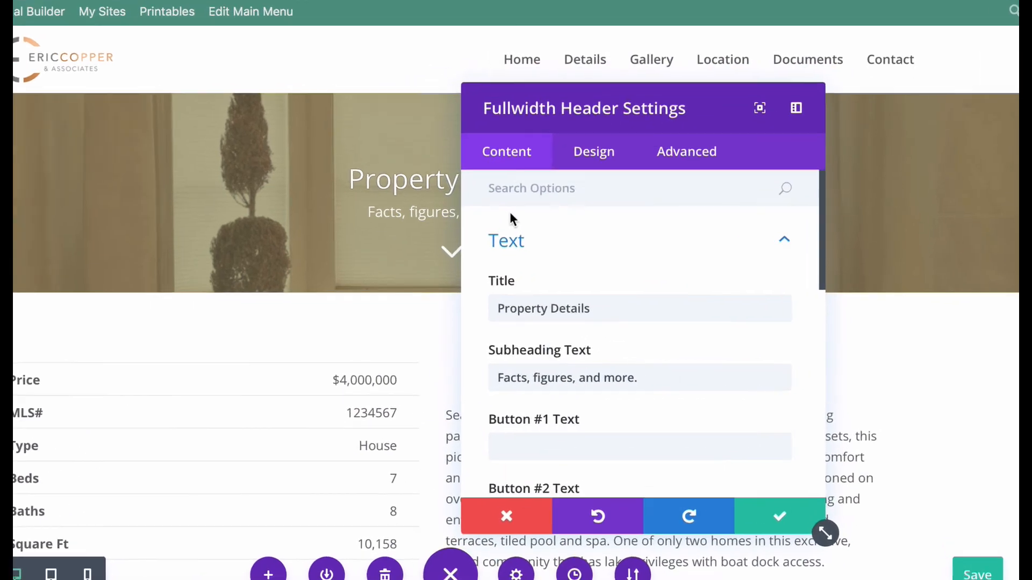
scroll(511, 218, "down", 10)
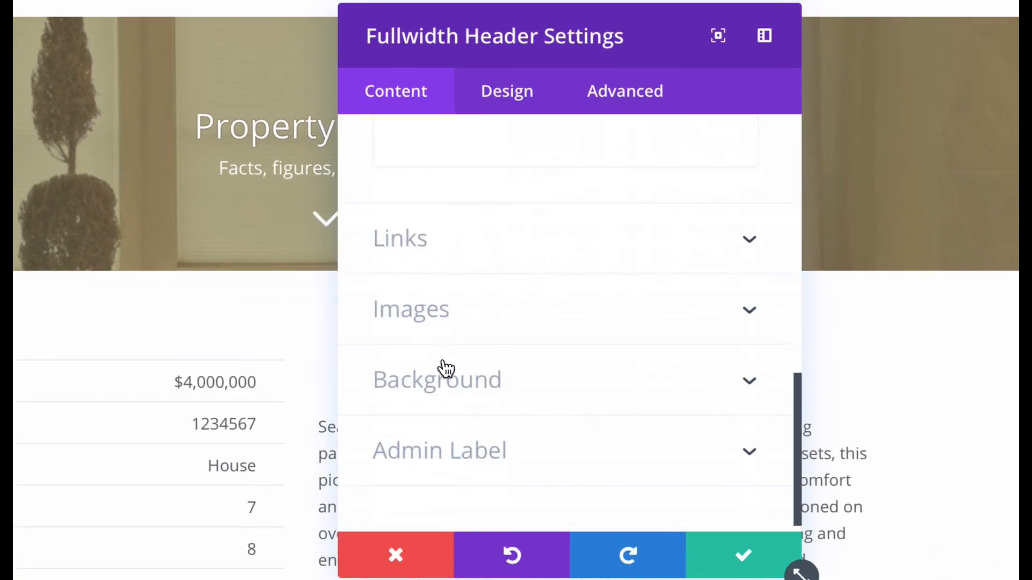
left_click(446, 368)
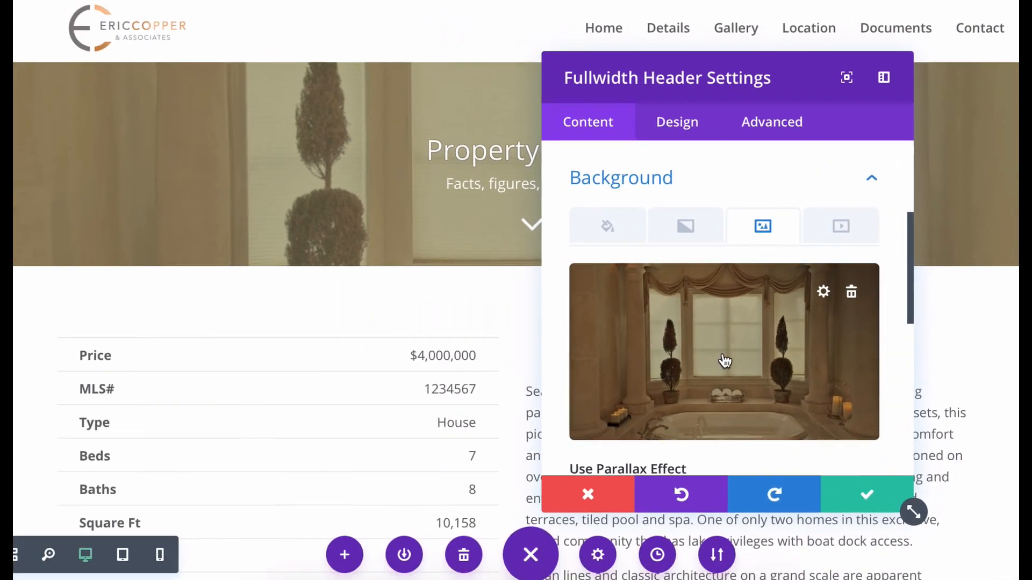
left_click(725, 360)
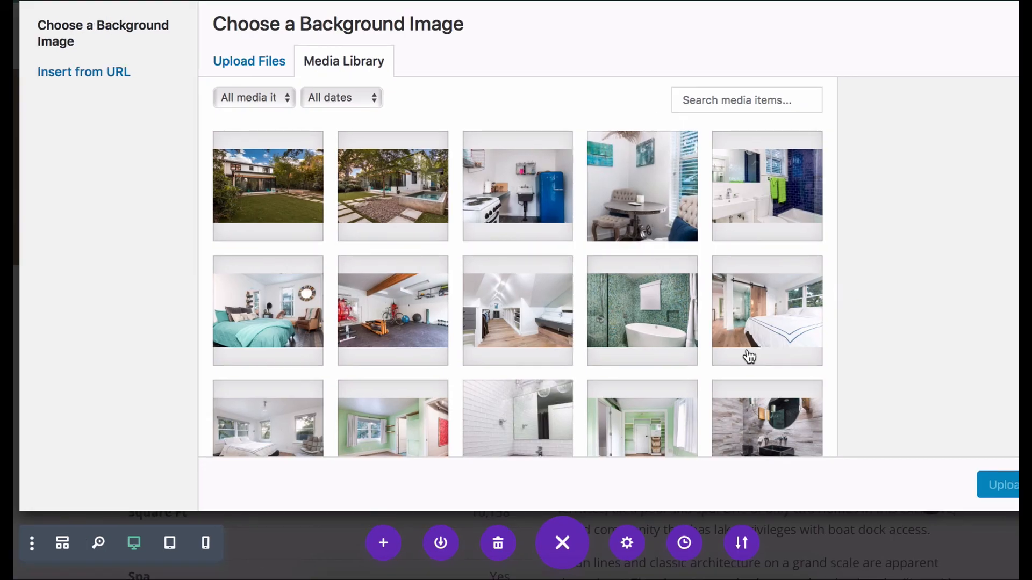
scroll(366, 203, "down", 3)
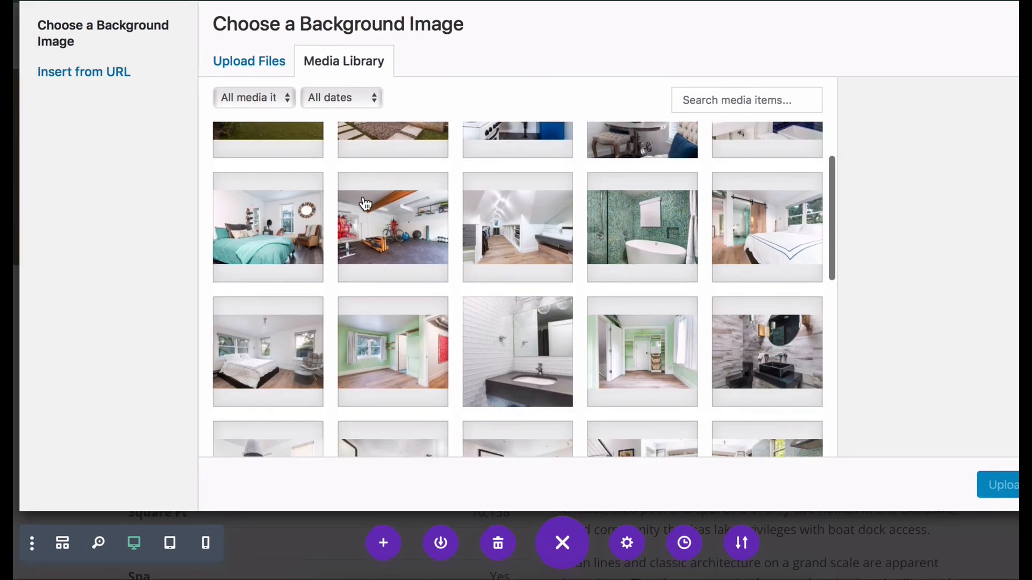
scroll(366, 203, "down", 3)
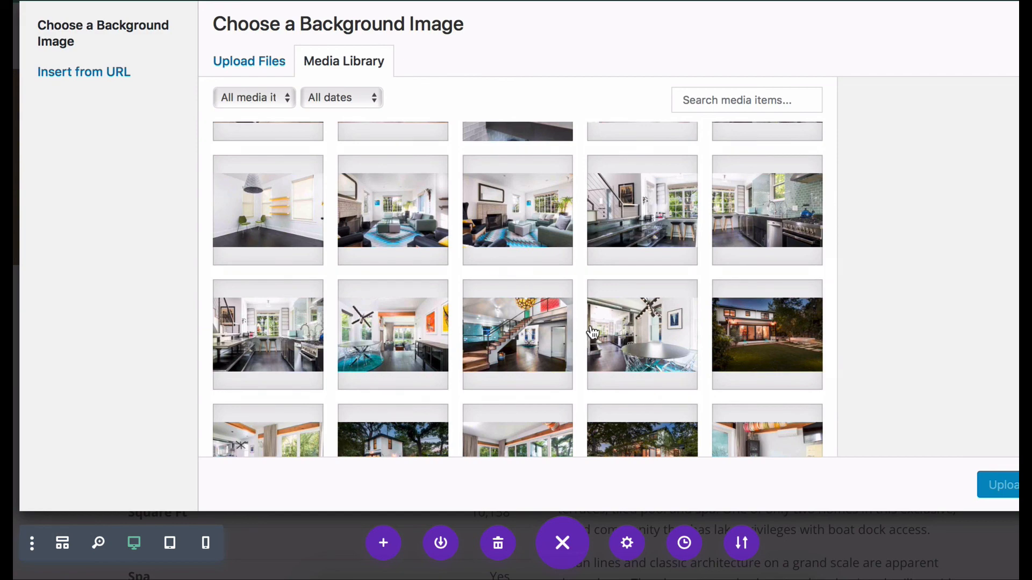
scroll(593, 333, "down", 3)
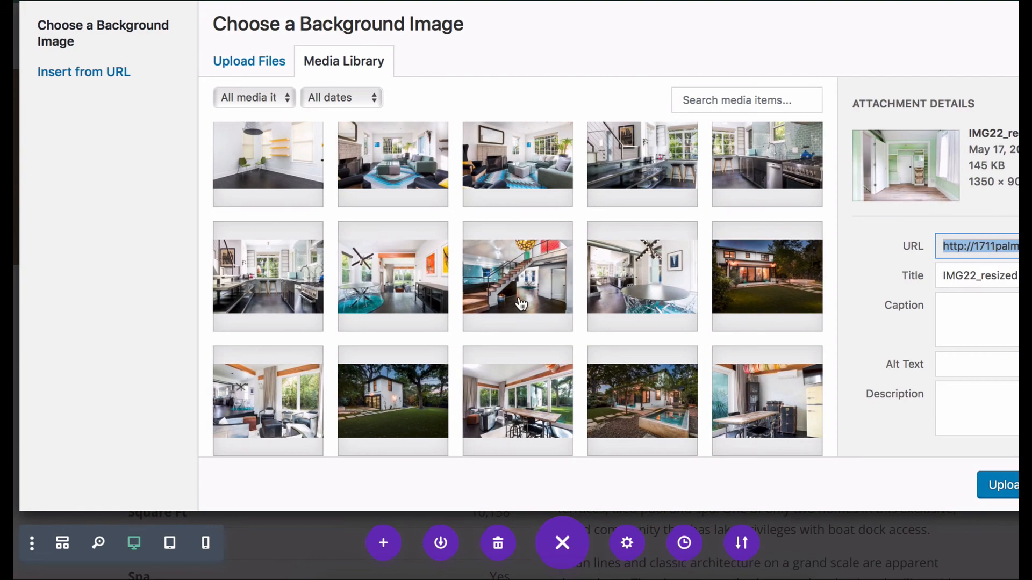
left_click(511, 295)
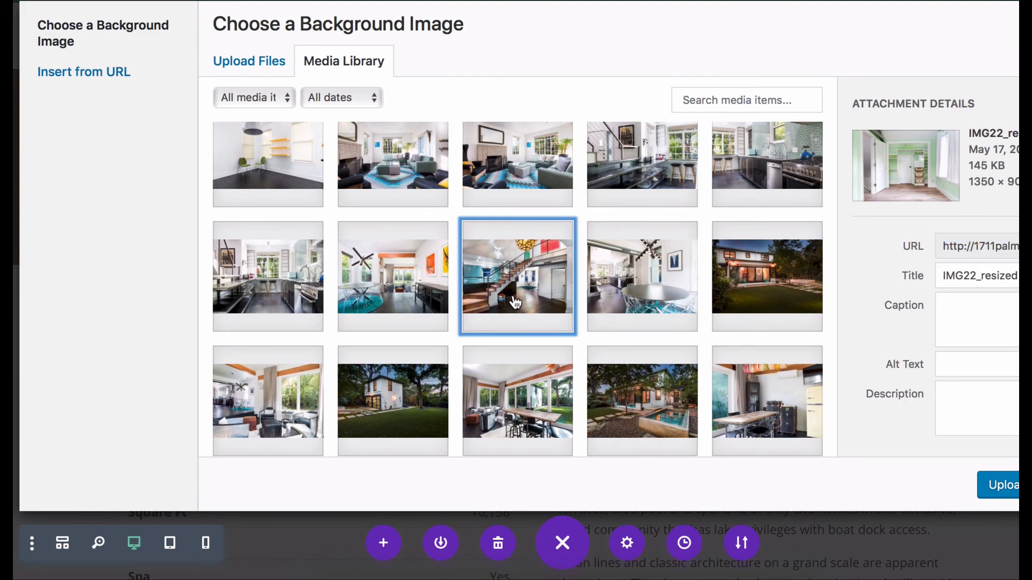
left_click(1004, 484)
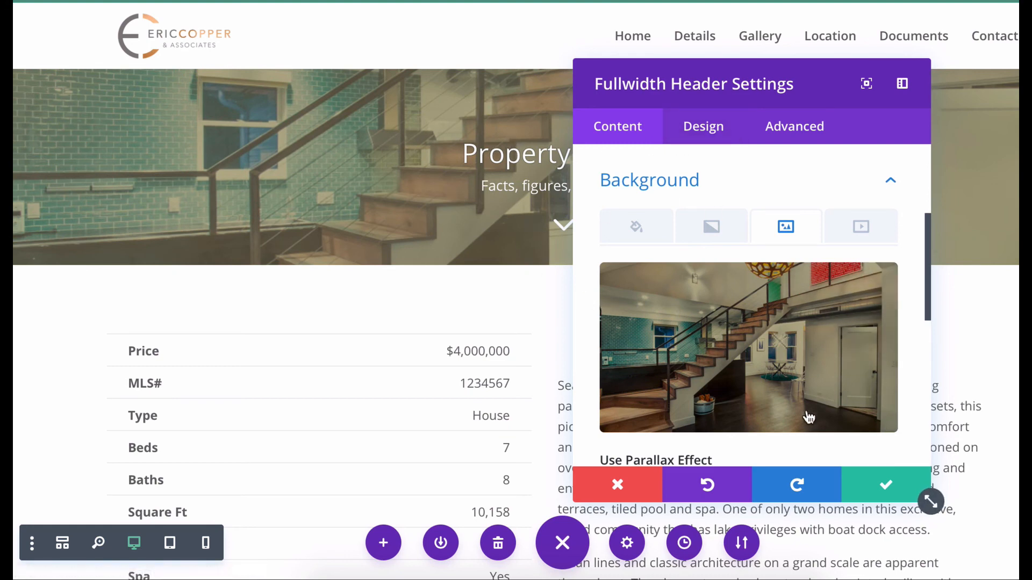
left_click(884, 486)
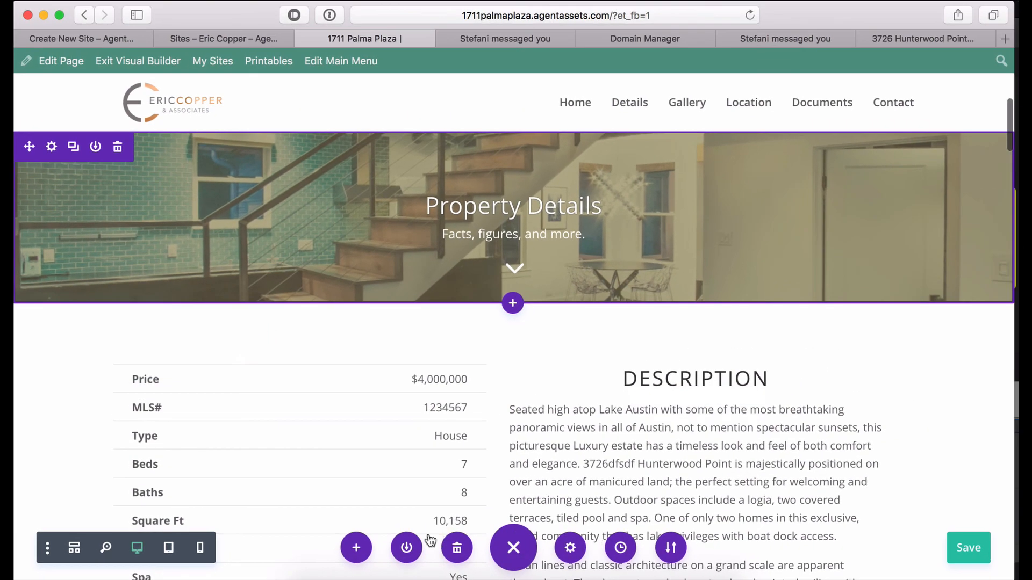
left_click(519, 546)
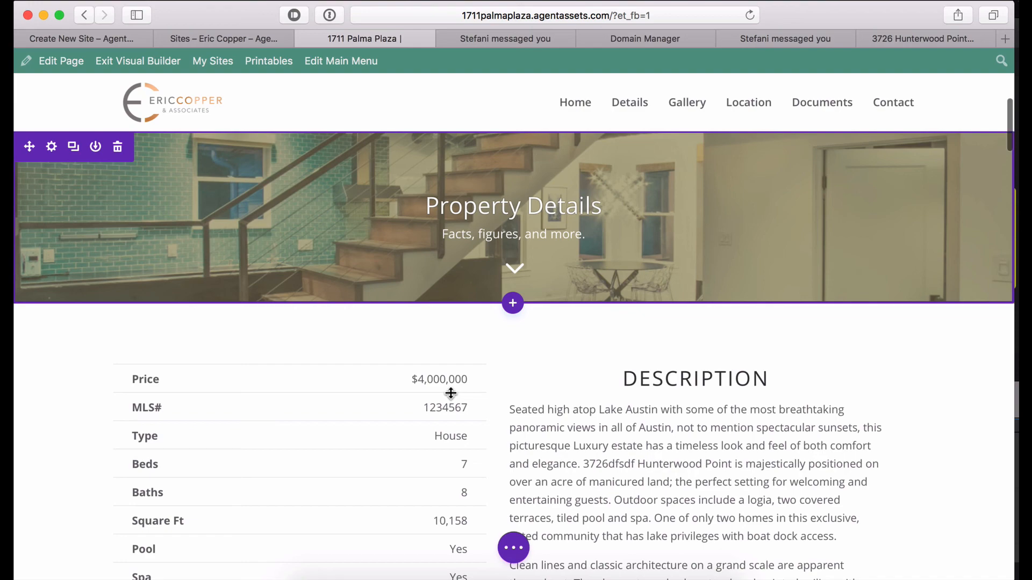
scroll(451, 393, "down", 3)
scroll(450, 393, "down", 1)
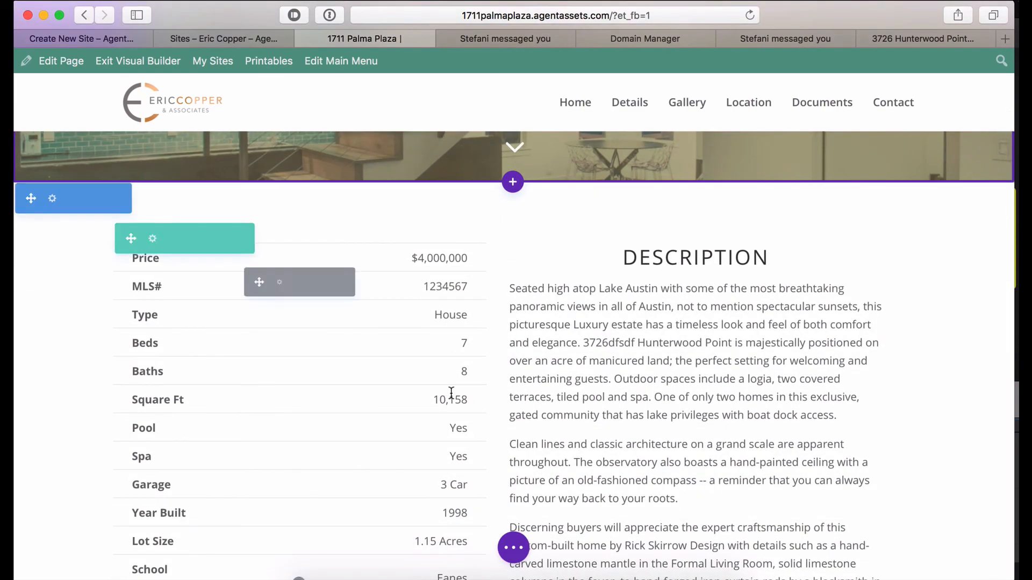
scroll(602, 346, "down", 12)
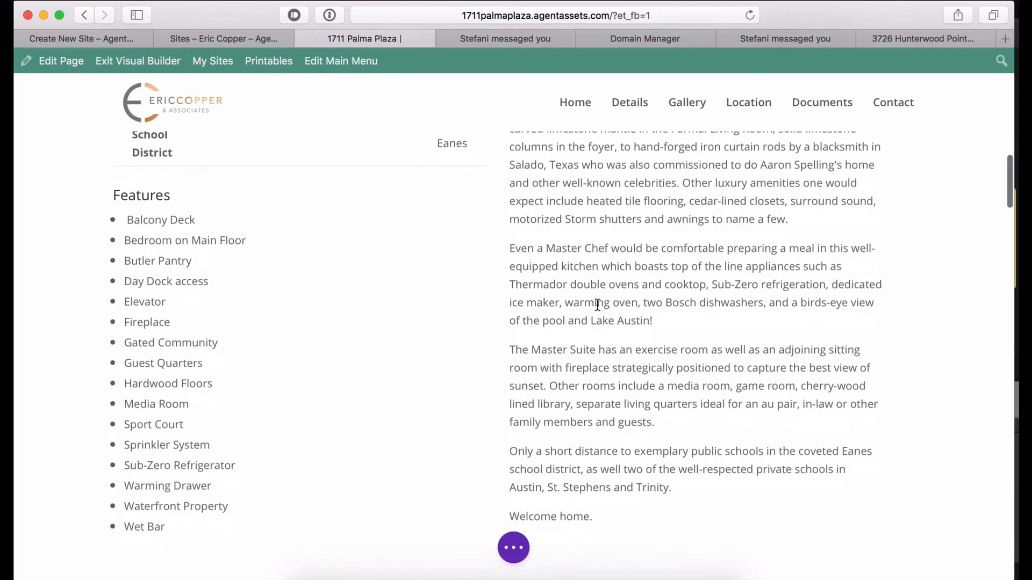
left_click(599, 305)
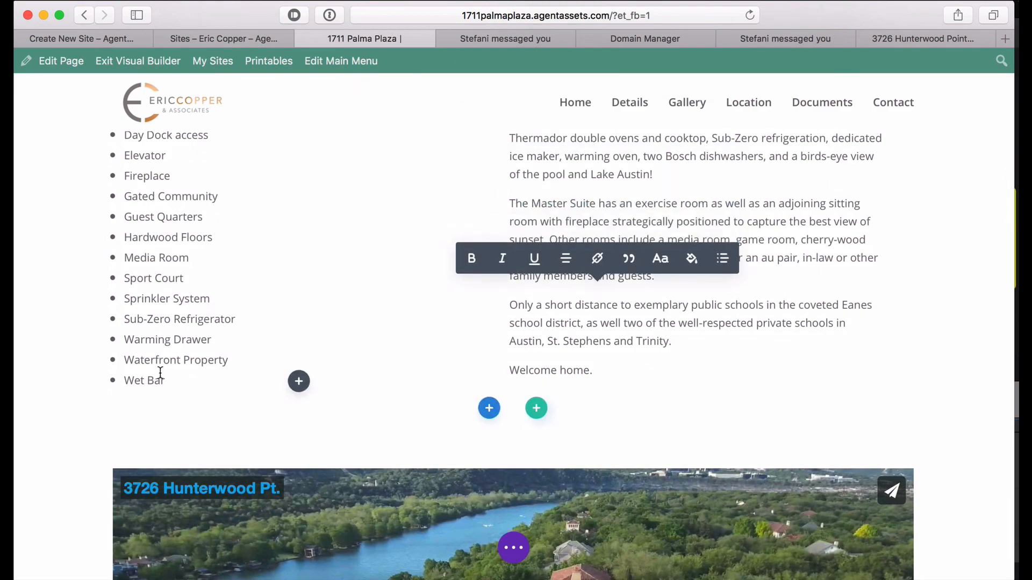
left_click(160, 373)
left_click(625, 270)
scroll(625, 269, "down", 3)
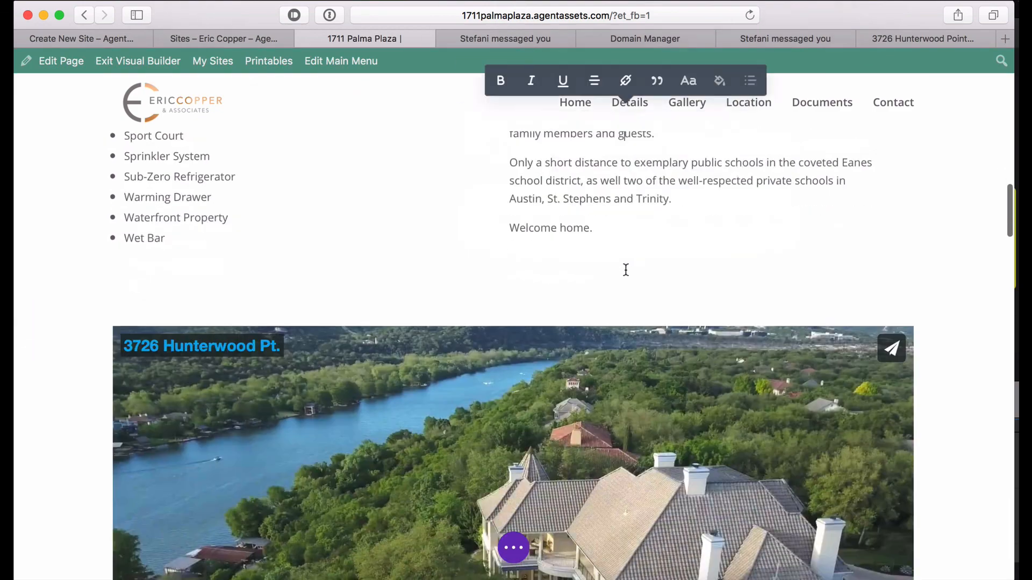
scroll(625, 270, "down", 4)
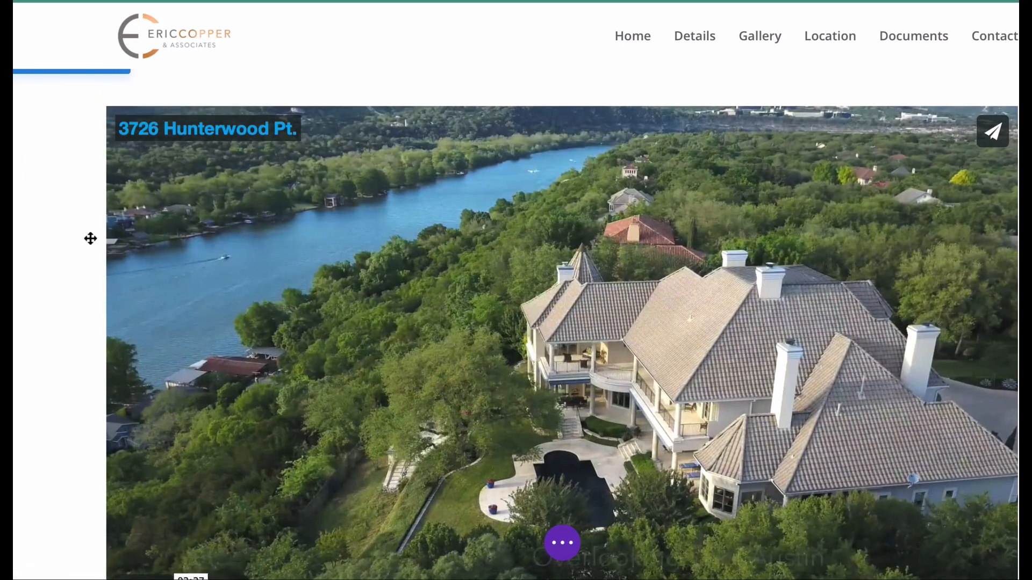
scroll(301, 350, "down", 5)
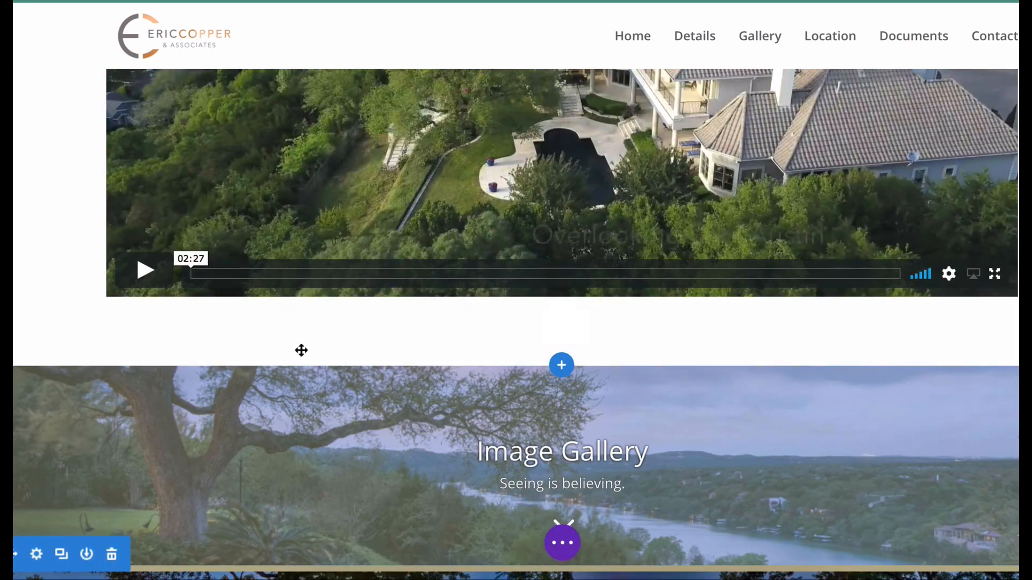
scroll(301, 350, "up", 5)
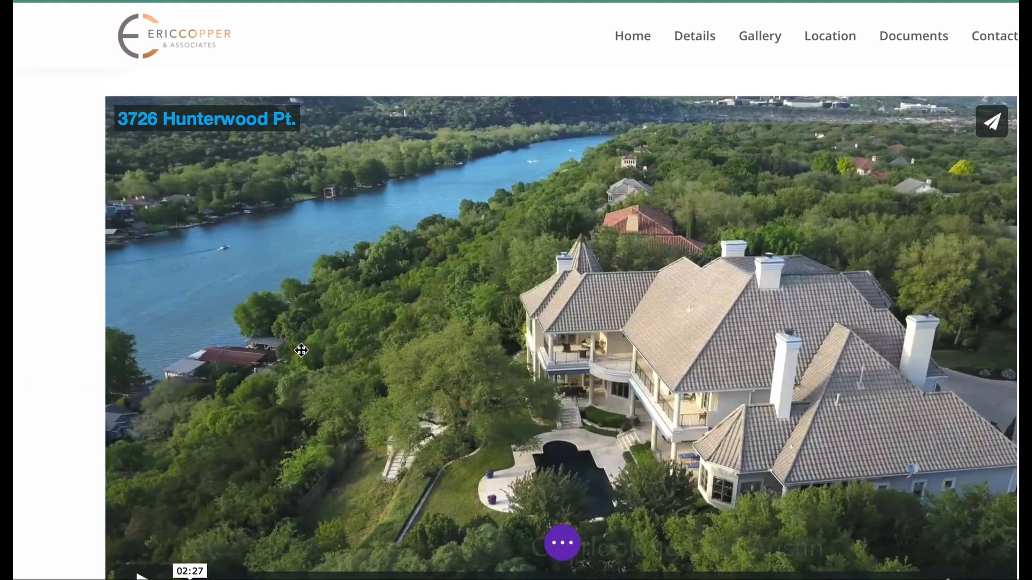
scroll(301, 351, "down", 2)
scroll(271, 201, "up", 4)
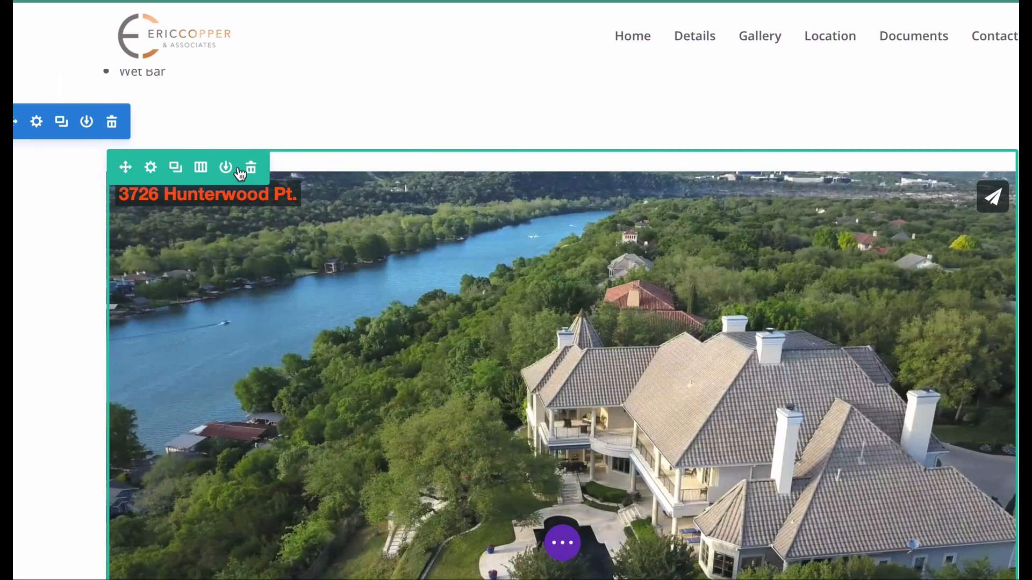
left_click(112, 122)
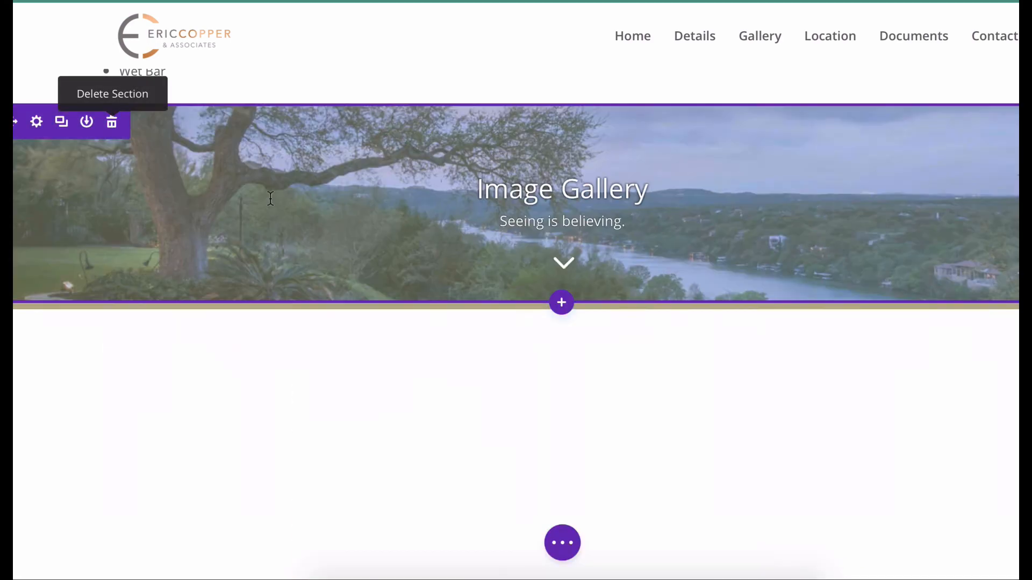
Scroll past the Image Gallery down to the Location header and its map.
scroll(363, 224, "down", 6)
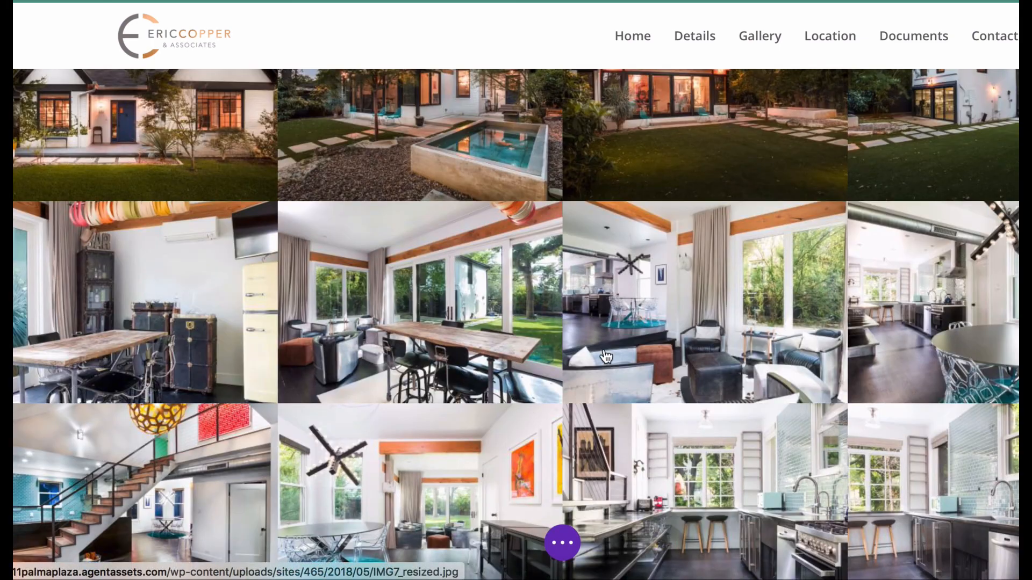
scroll(606, 357, "down", 6)
scroll(606, 356, "down", 20)
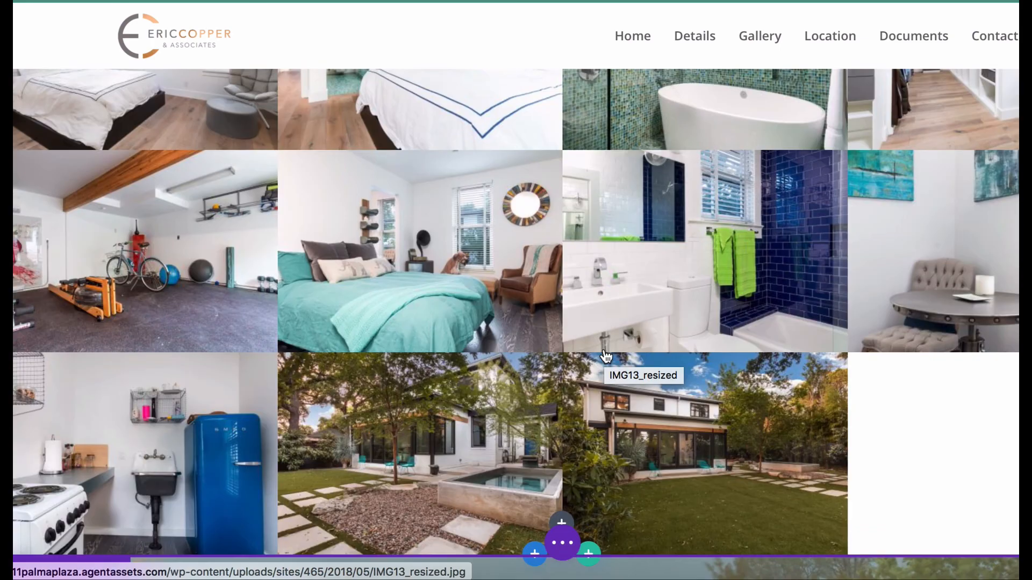
scroll(606, 356, "down", 3)
scroll(605, 350, "up", 6)
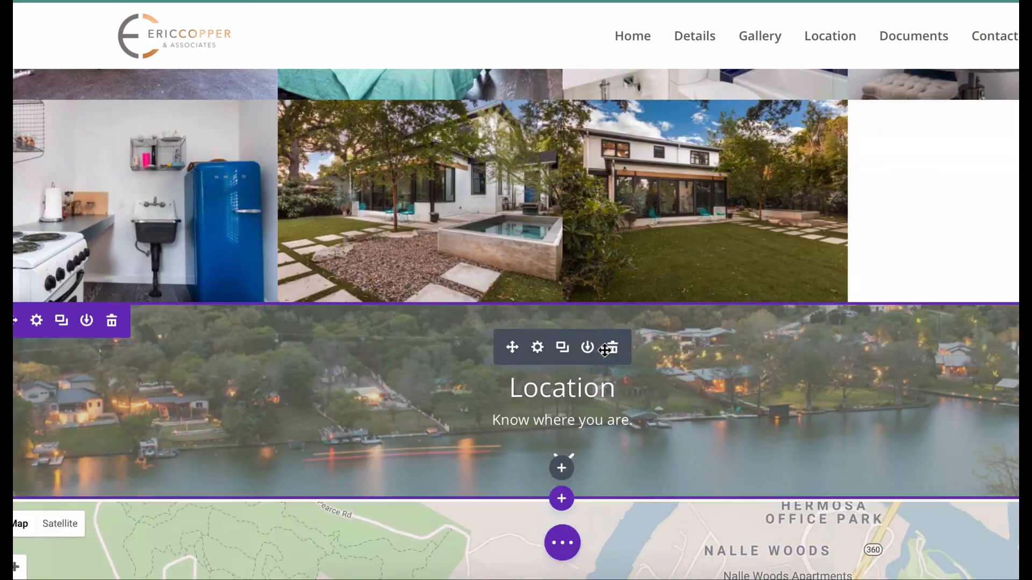
scroll(604, 351, "down", 5)
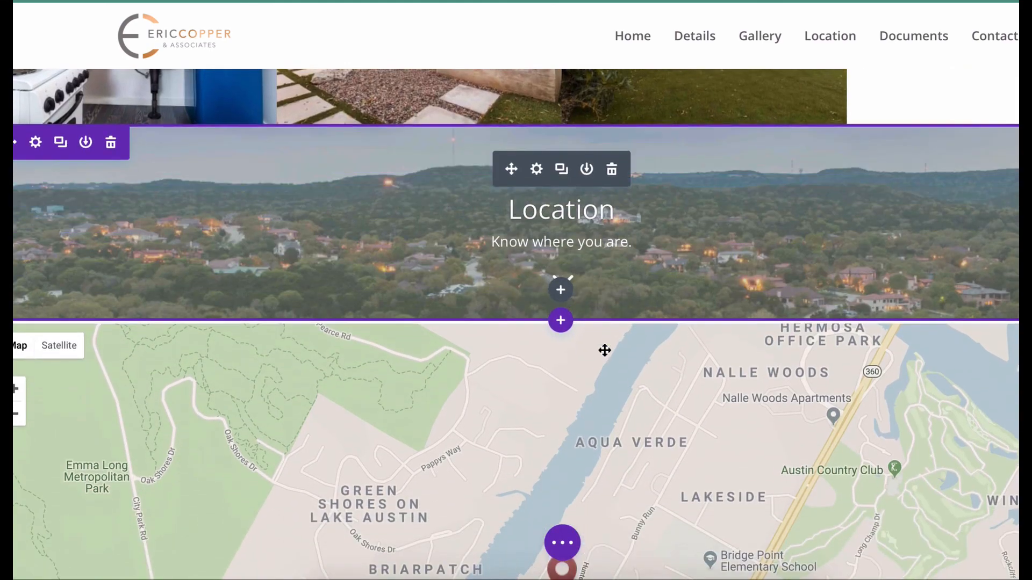
Set the Location header background to the evening pool-house photo IMG6T_resized and save it.
left_click(537, 181)
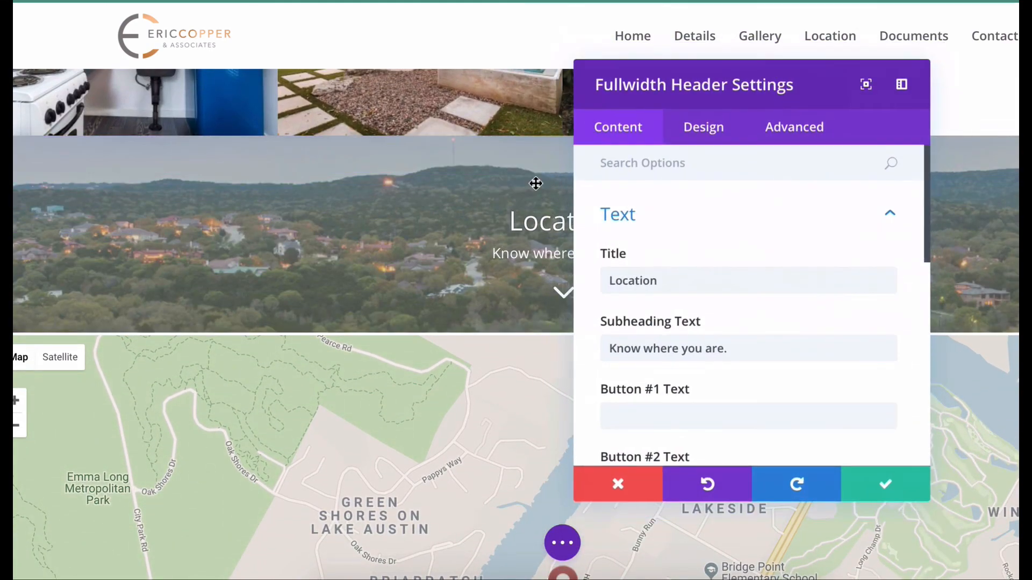
scroll(646, 370, "down", 6)
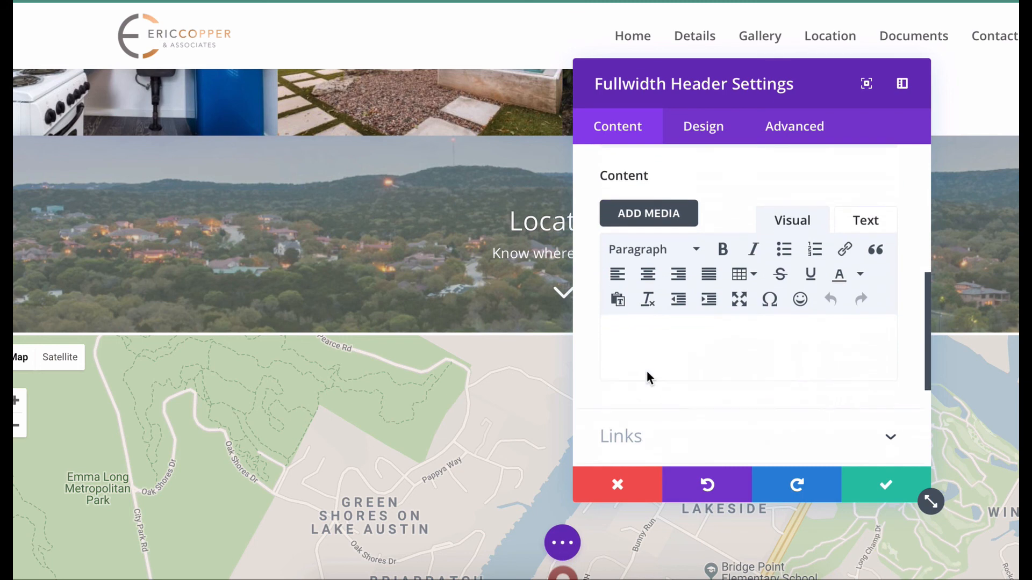
scroll(771, 410, "down", 3)
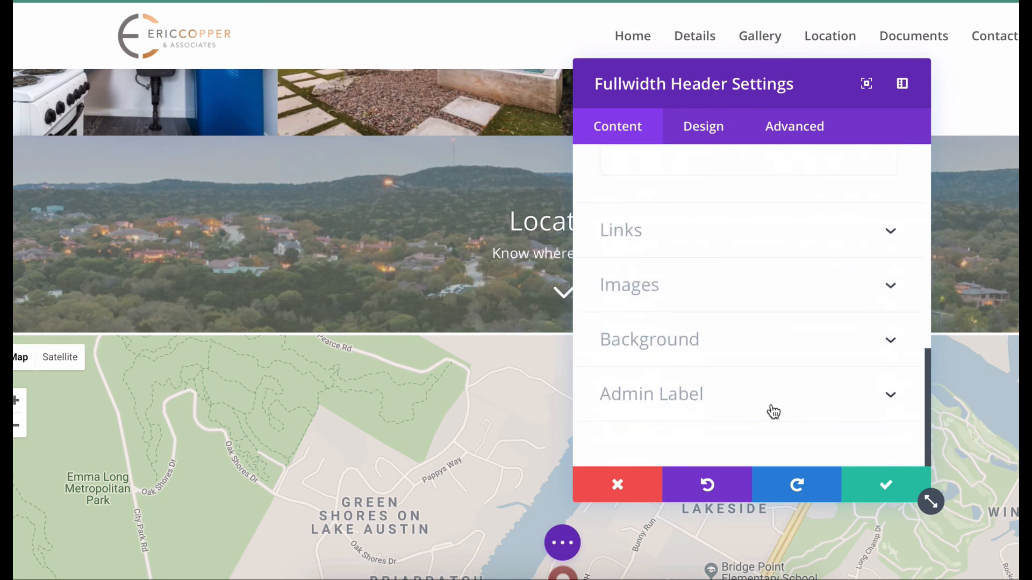
left_click(684, 340)
left_click(704, 359)
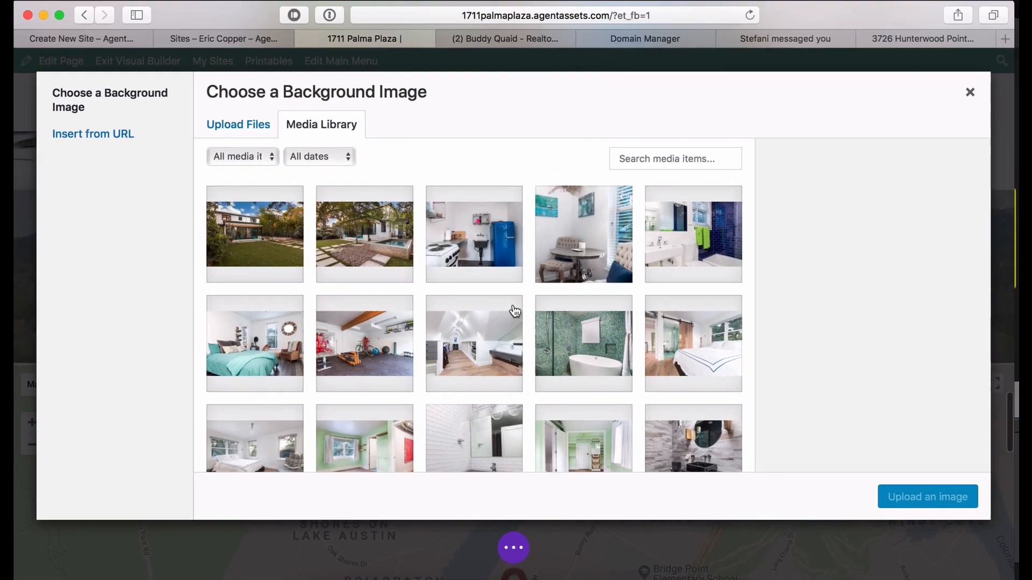
left_click(583, 325)
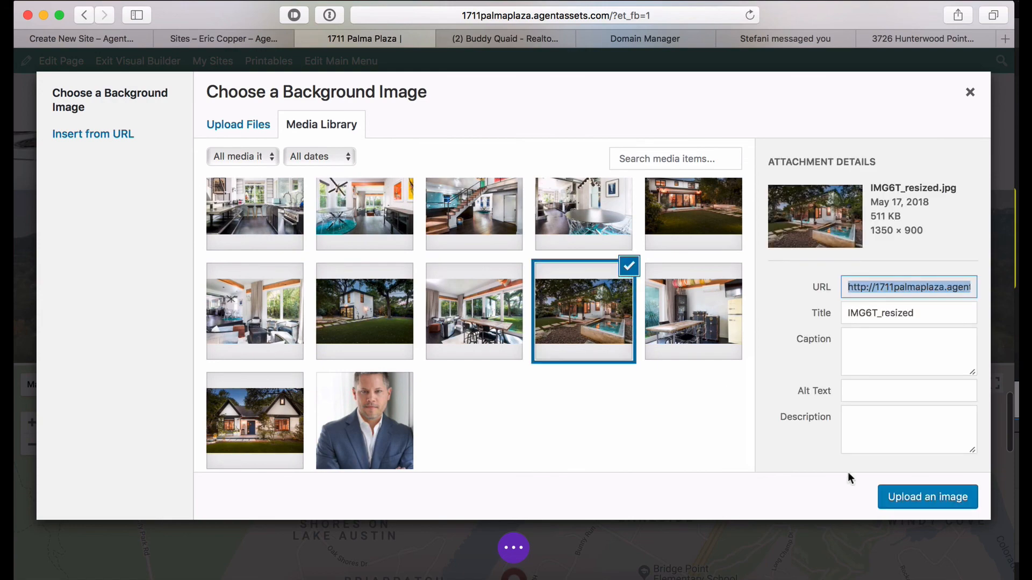
left_click(912, 498)
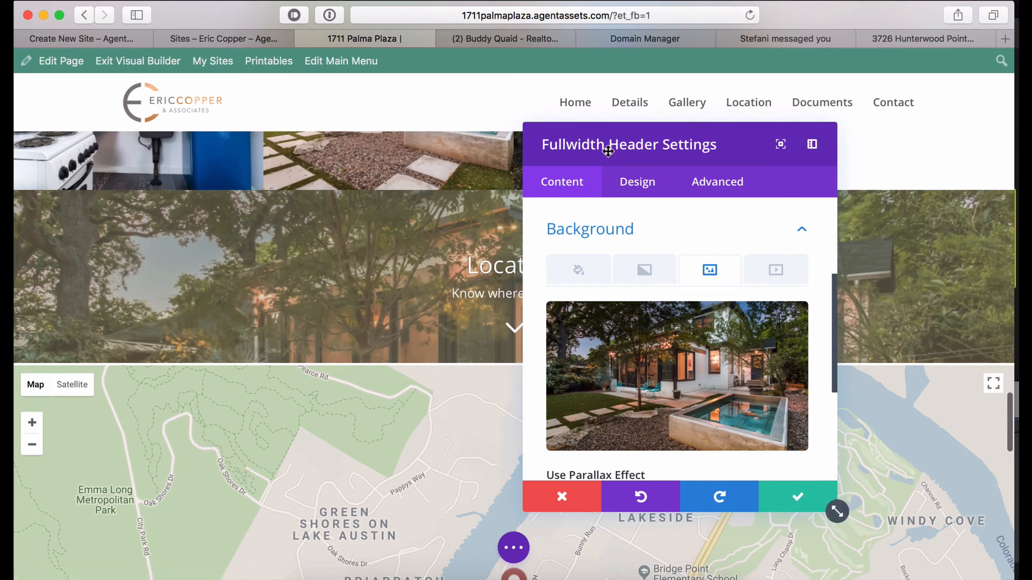
left_click_drag(602, 152, 45, 183)
scroll(136, 372, "down", 5)
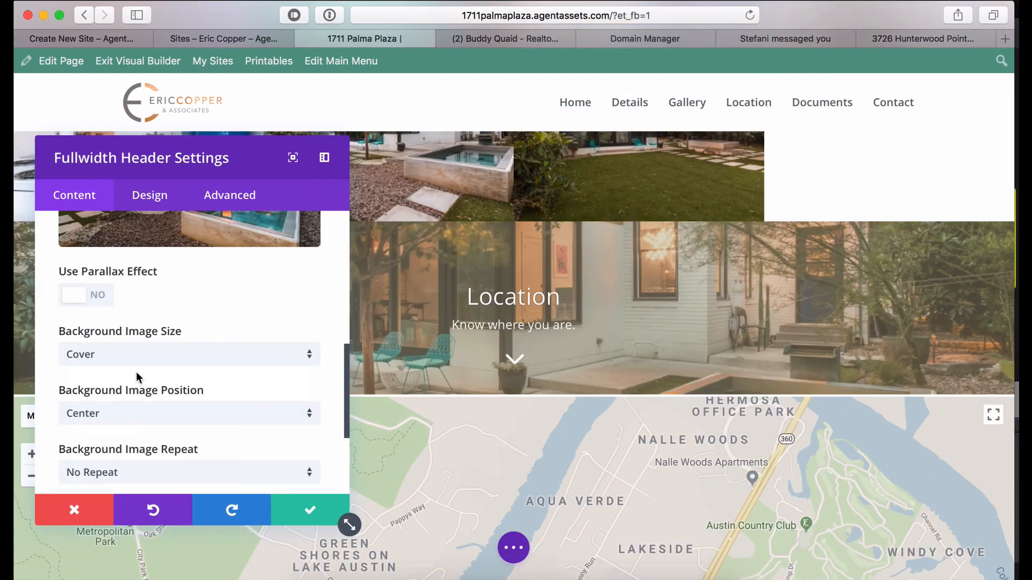
left_click(310, 510)
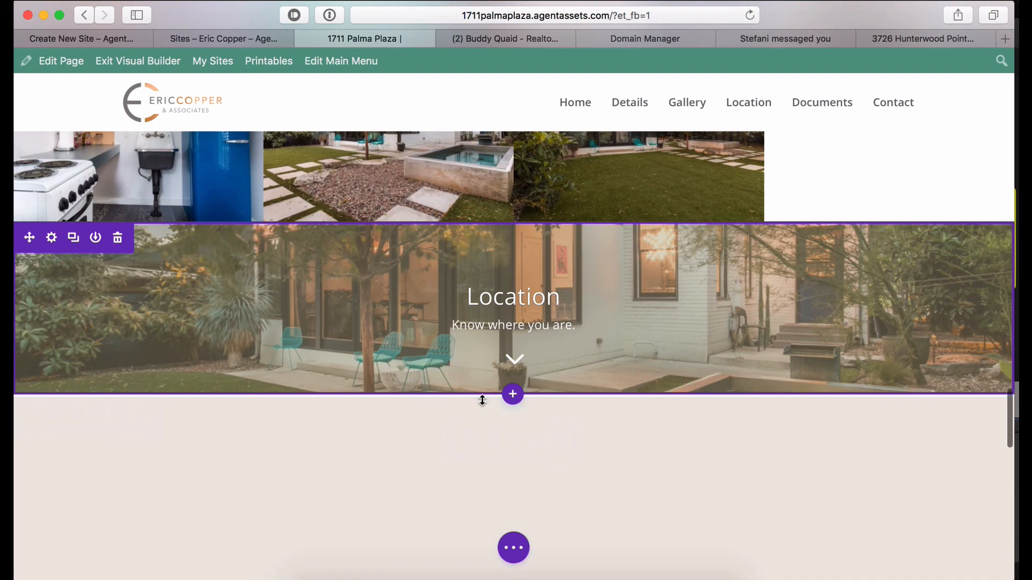
scroll(481, 399, "down", 3)
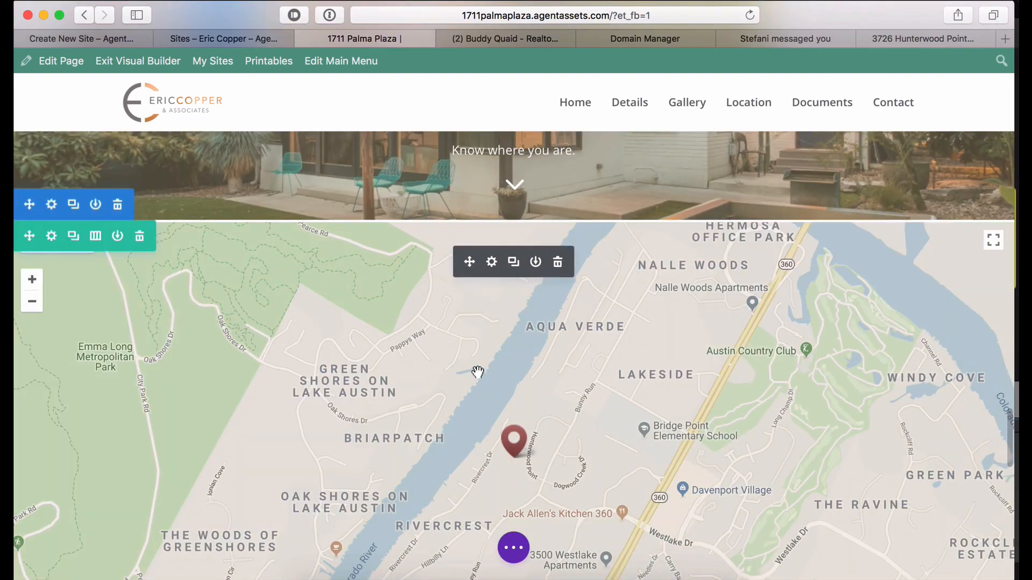
left_click(492, 262)
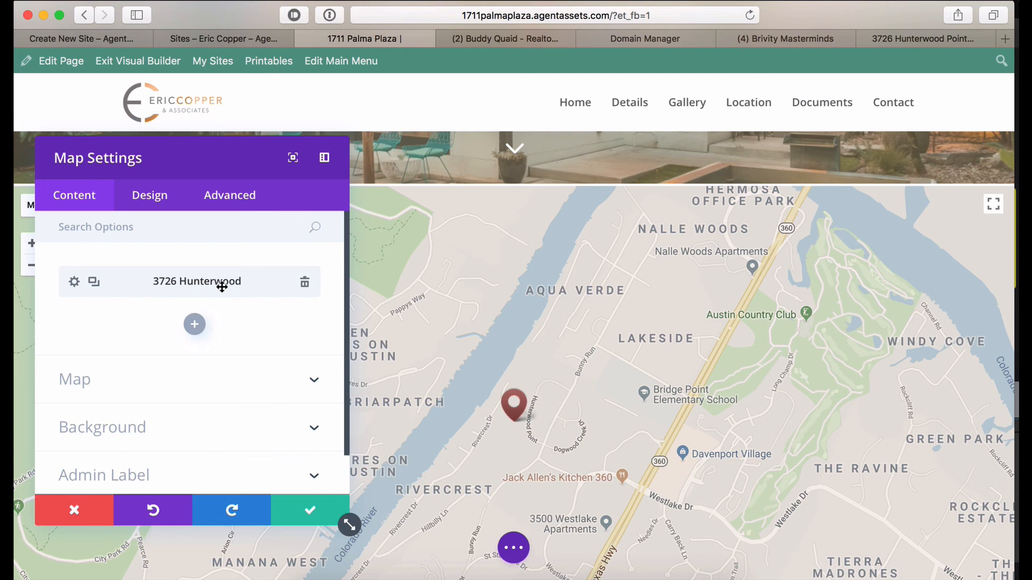
left_click(74, 282)
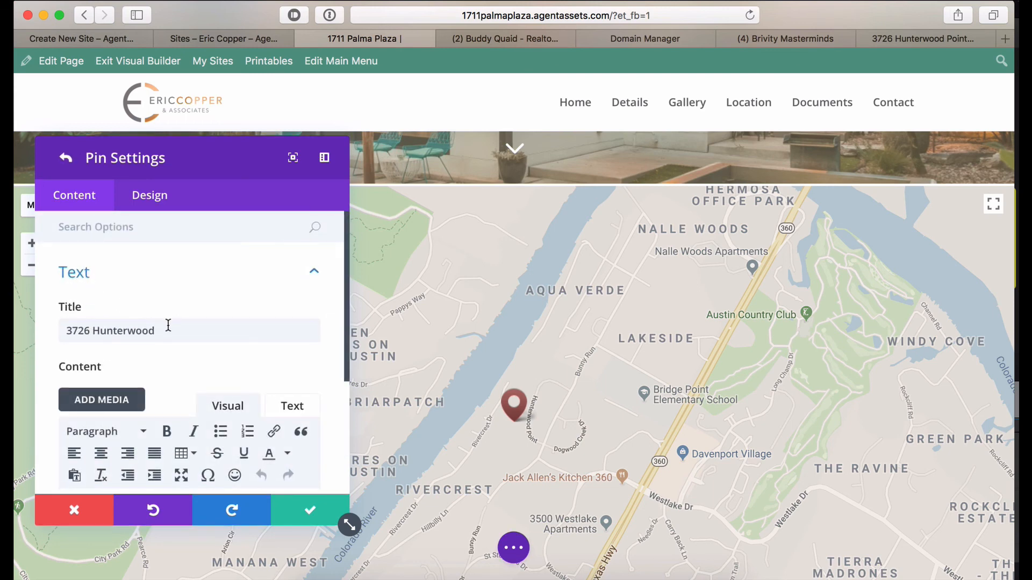
left_click_drag(165, 325, 95, 308)
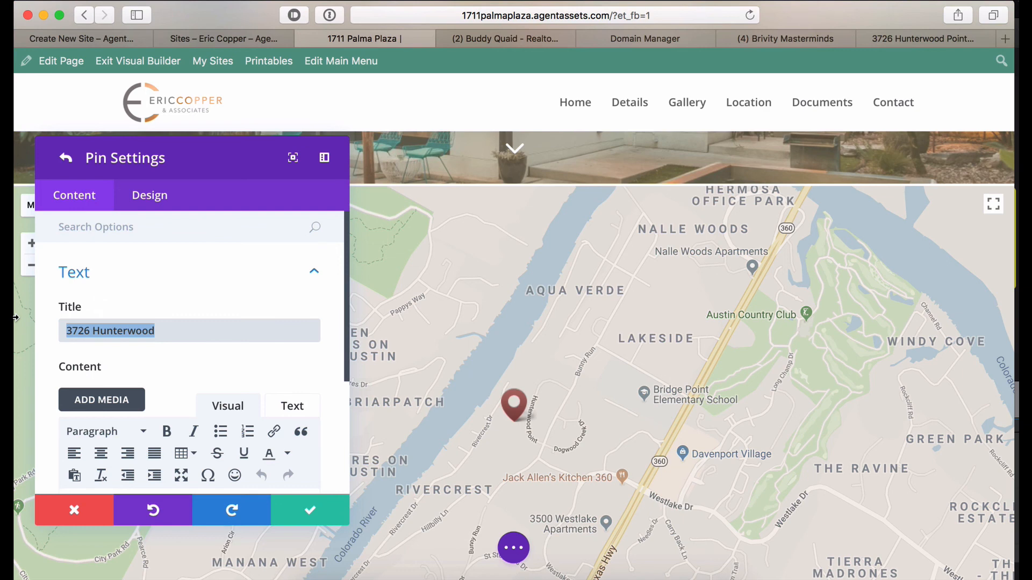
left_click(514, 410)
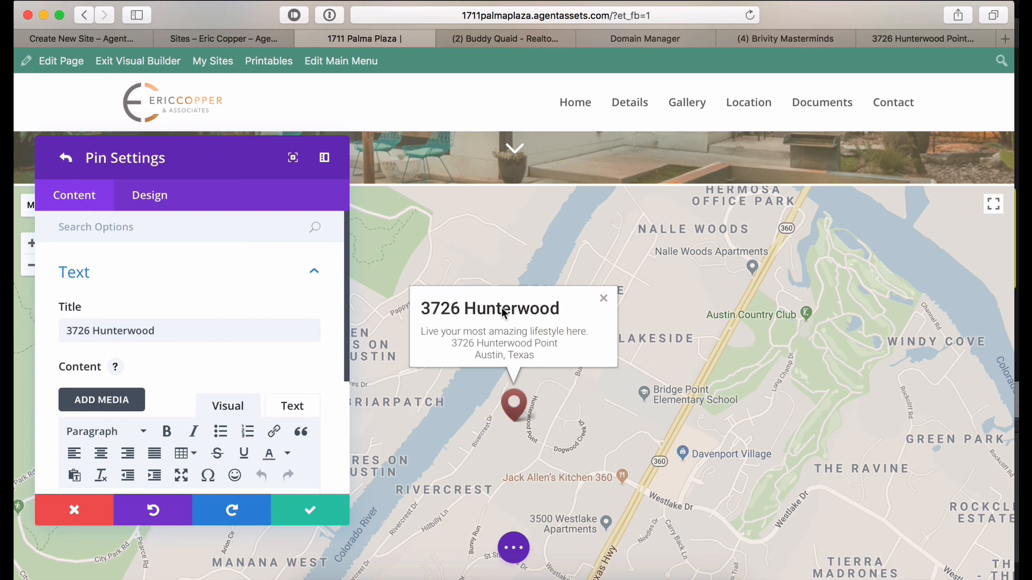
triple_click(148, 334)
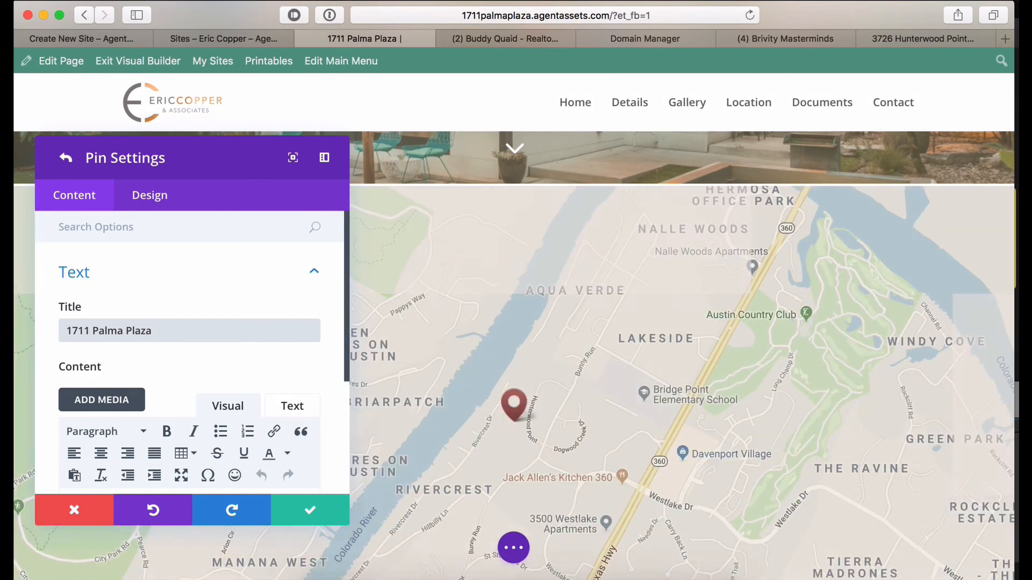
left_click(521, 414)
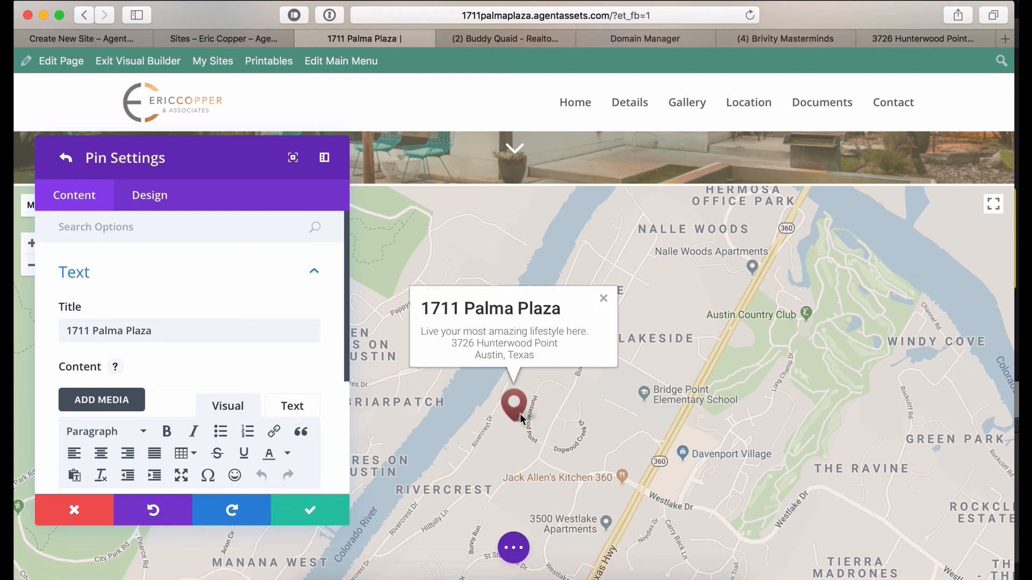
scroll(226, 379, "down", 5)
left_click_drag(227, 380, 63, 327)
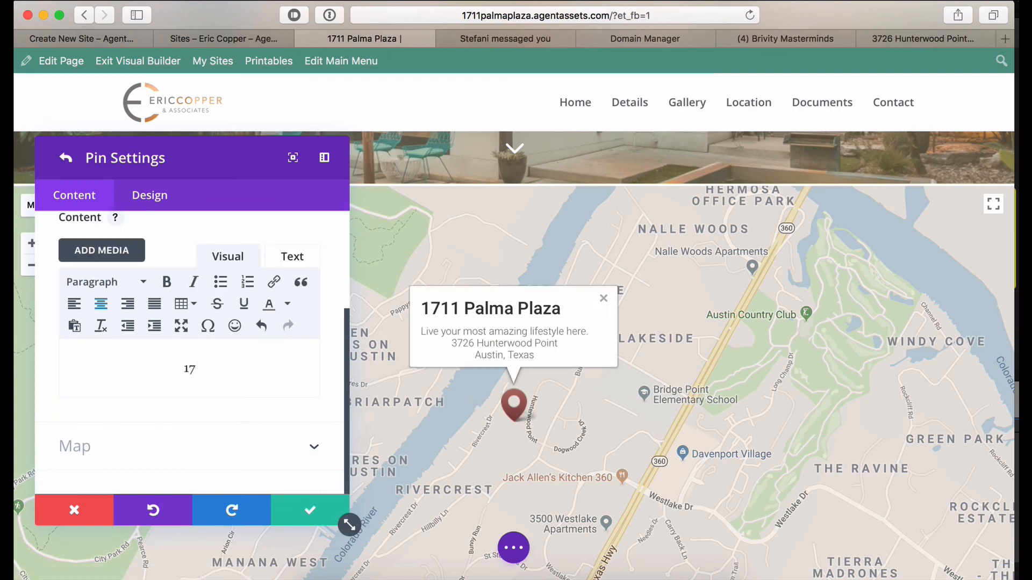
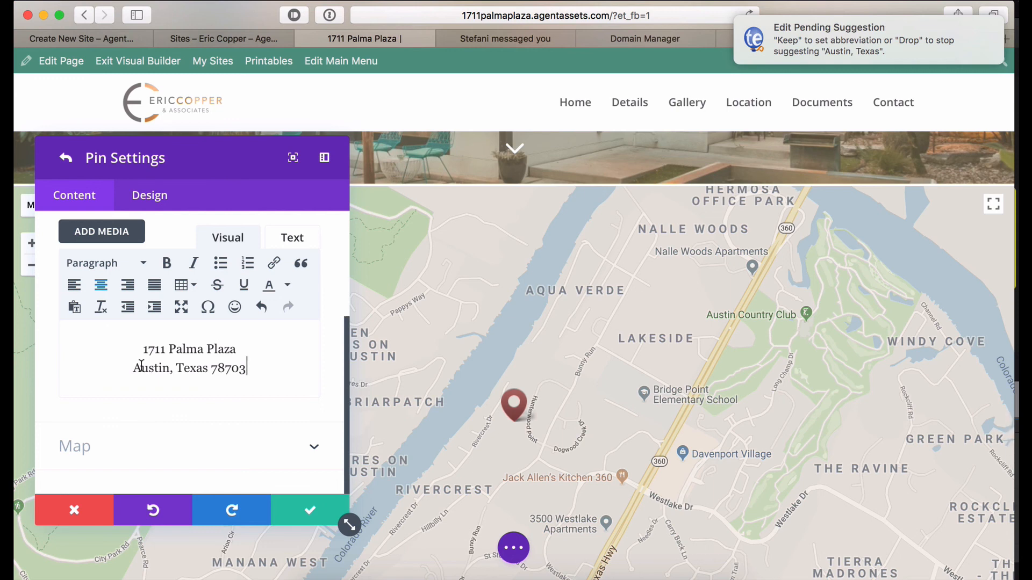
scroll(121, 283, "up", 5)
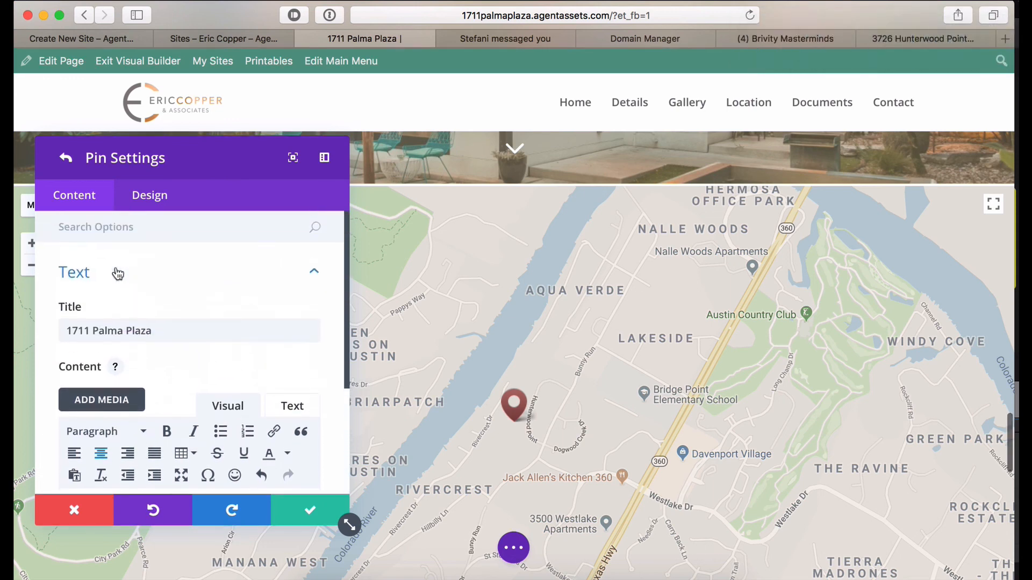
scroll(118, 274, "down", 5)
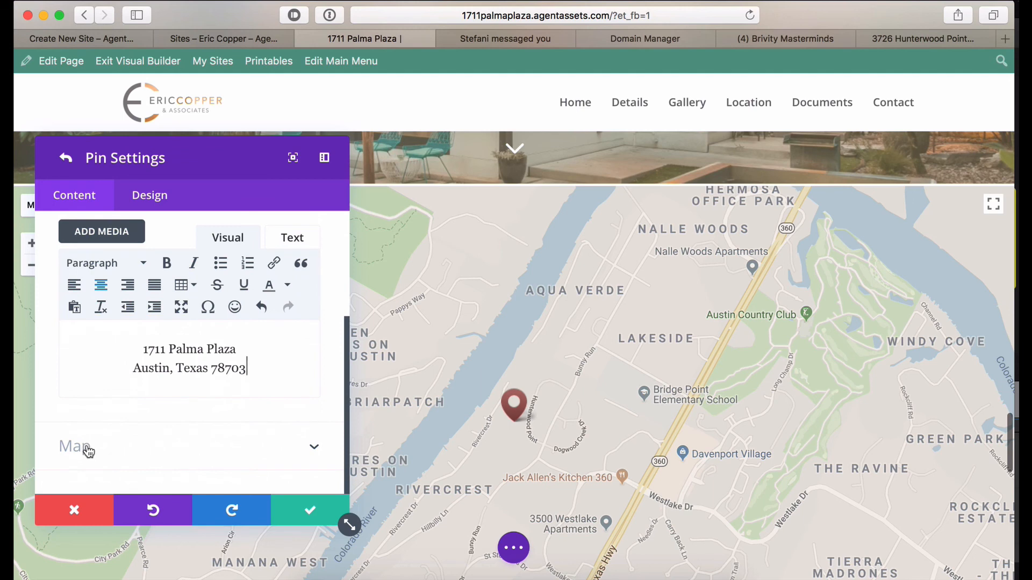
left_click(89, 450)
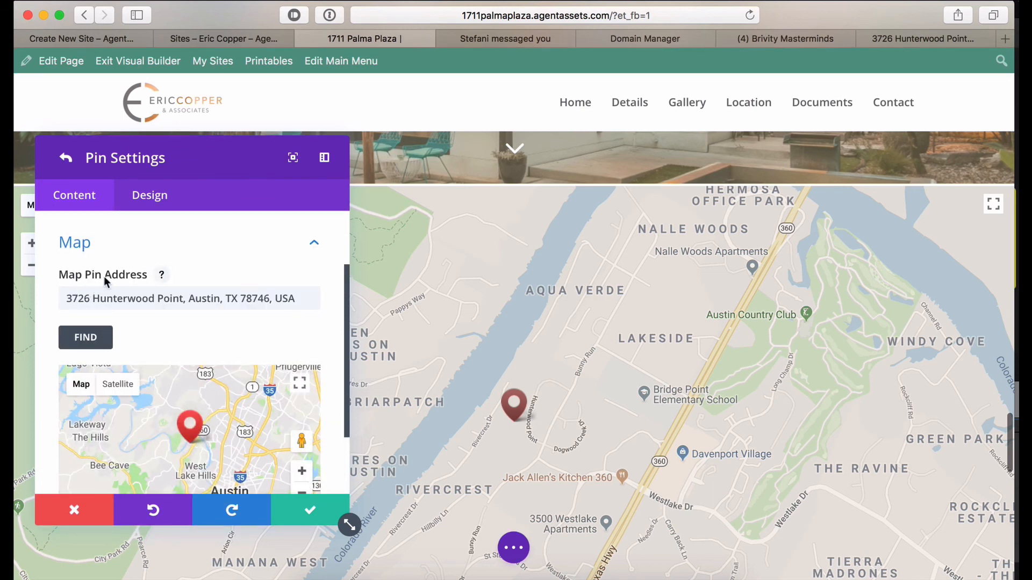
scroll(113, 271, "up", 3)
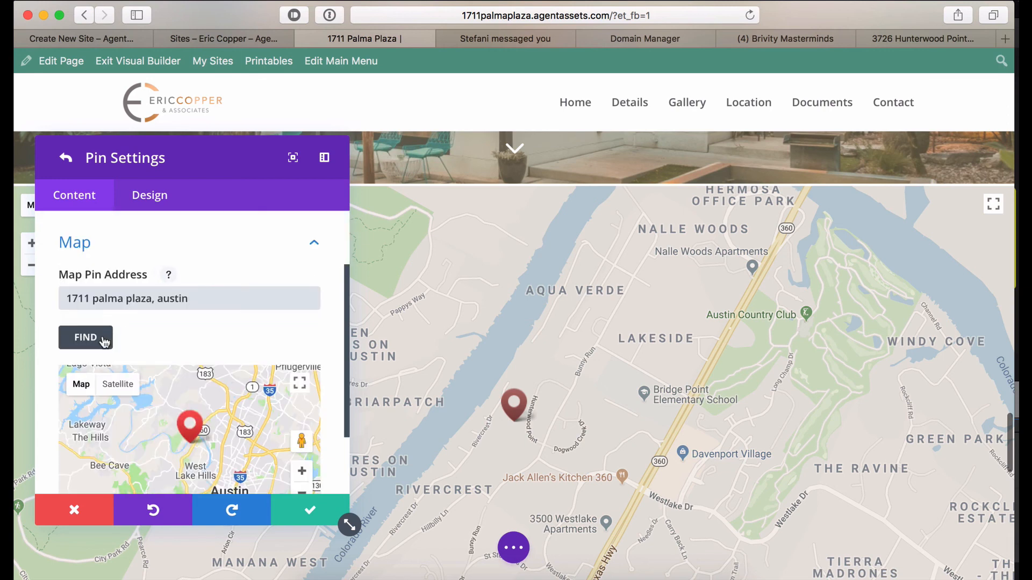
left_click(93, 344)
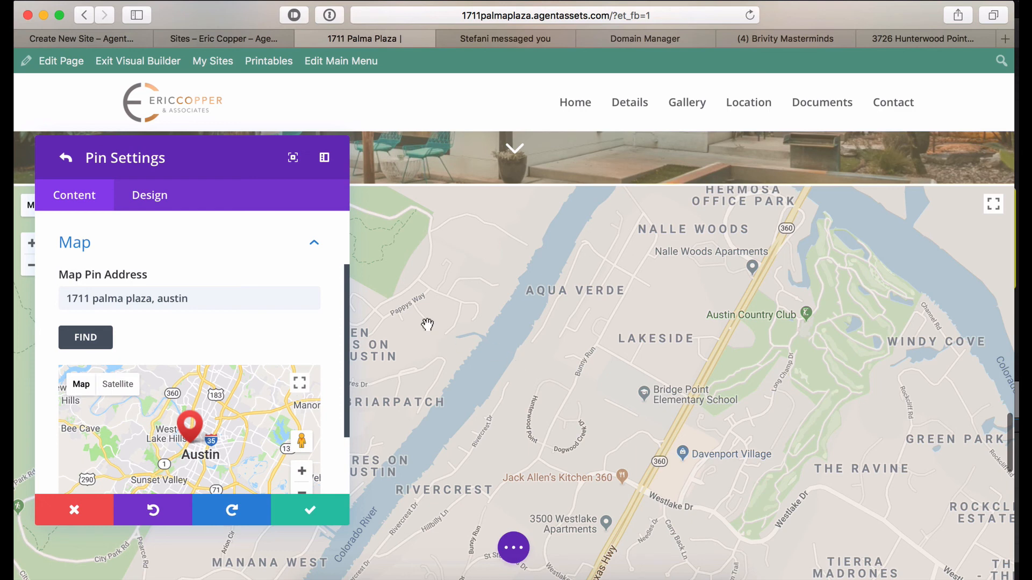
scroll(242, 349, "down", 3)
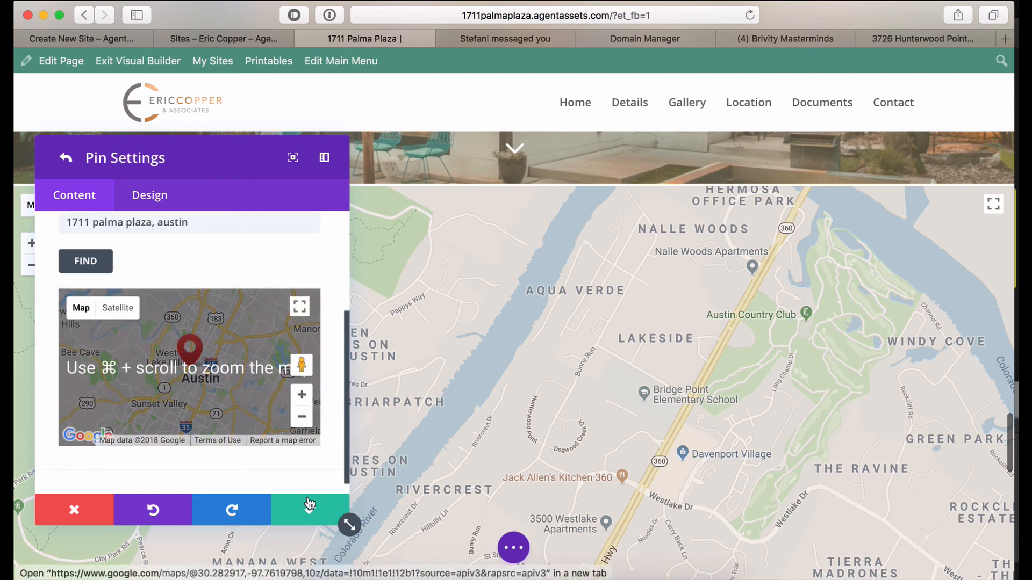
left_click(65, 163)
scroll(133, 370, "down", 1)
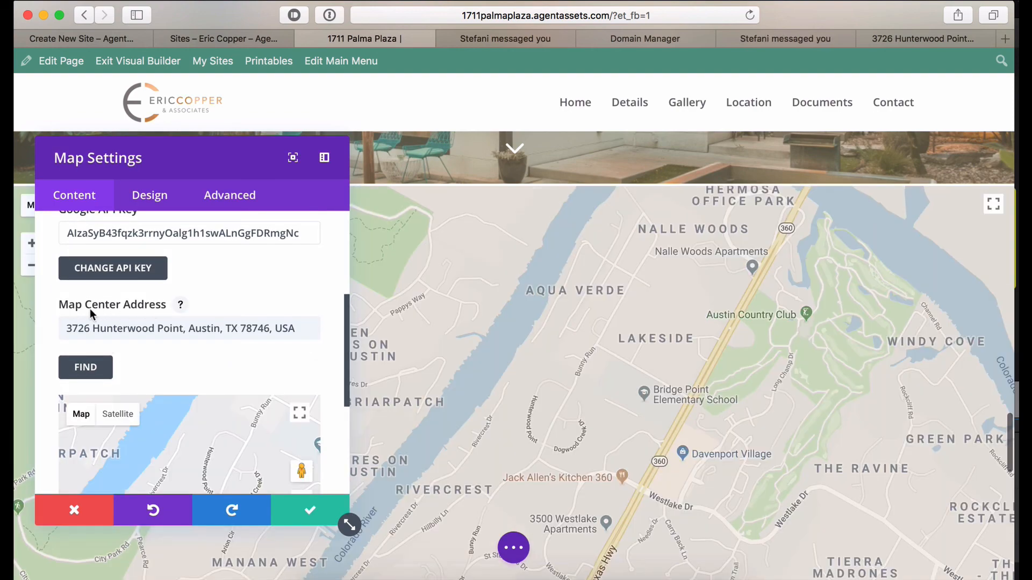
scroll(129, 262, "up", 2)
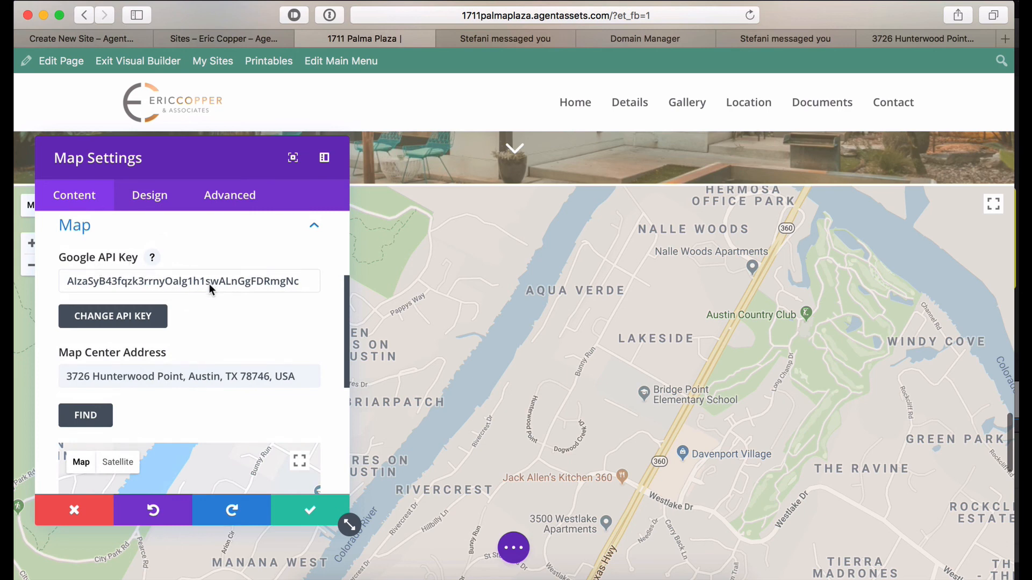
scroll(186, 323, "down", 3)
triple_click(163, 300)
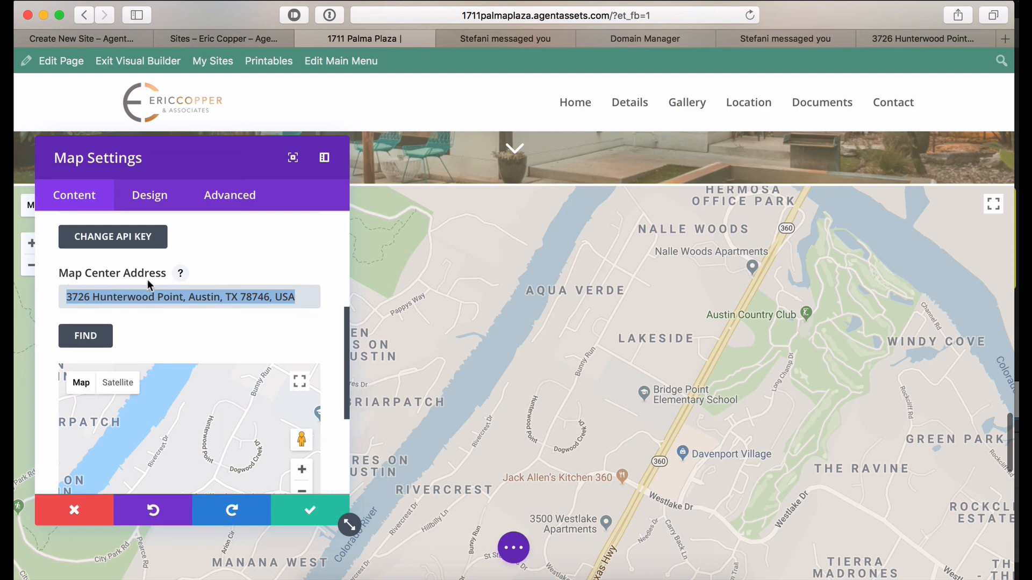
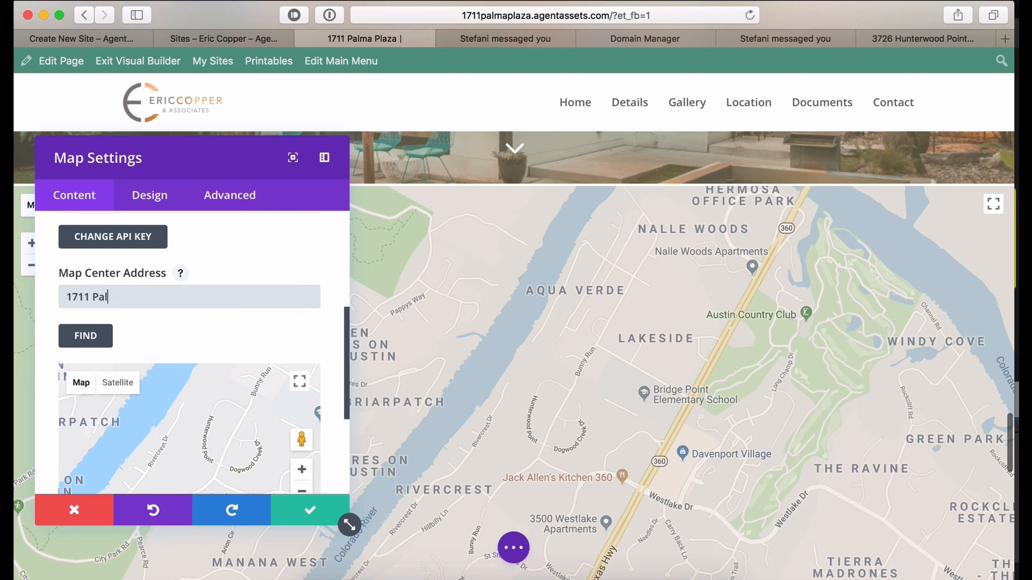
left_click(96, 336)
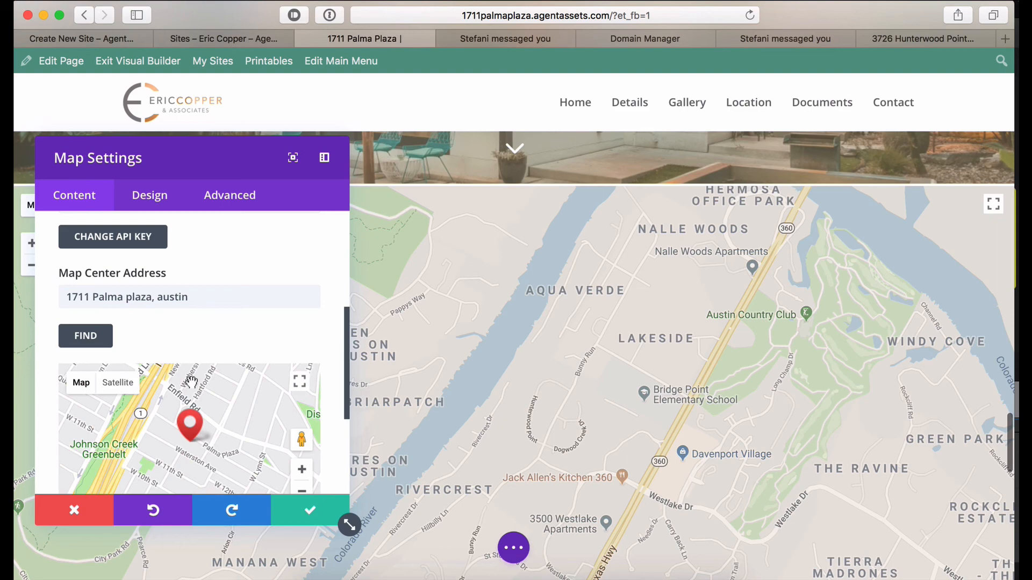
Save the map settings and confirm the marker popup shows Austin, Texas 78703.
scroll(188, 379, "down", 3)
left_click(312, 507)
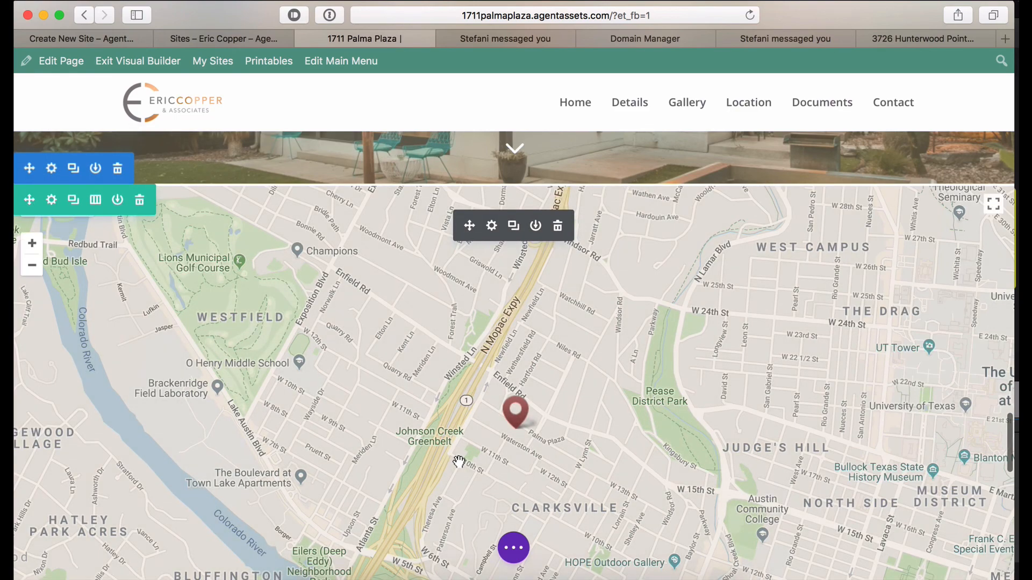
left_click(517, 421)
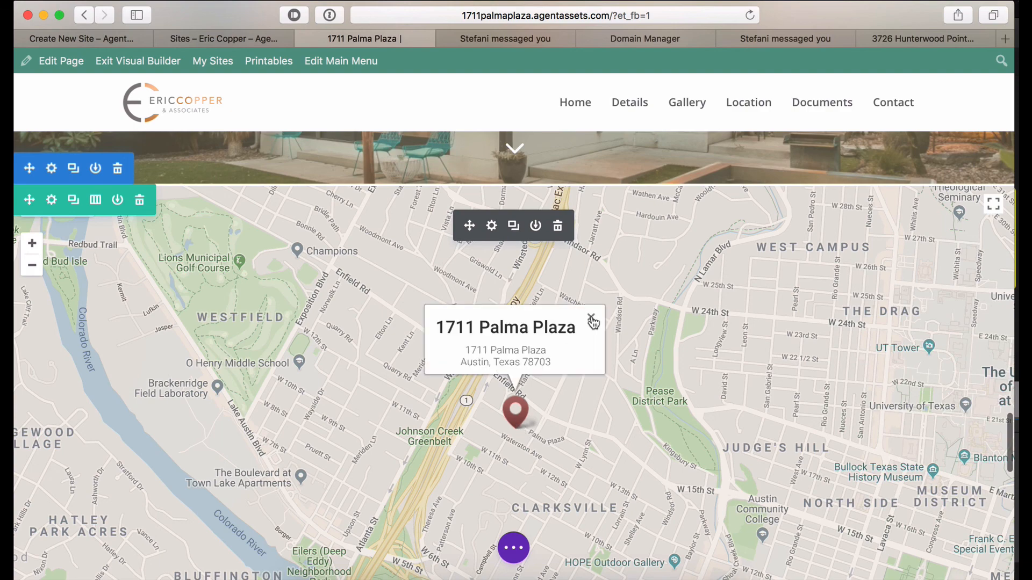
scroll(593, 322, "down", 10)
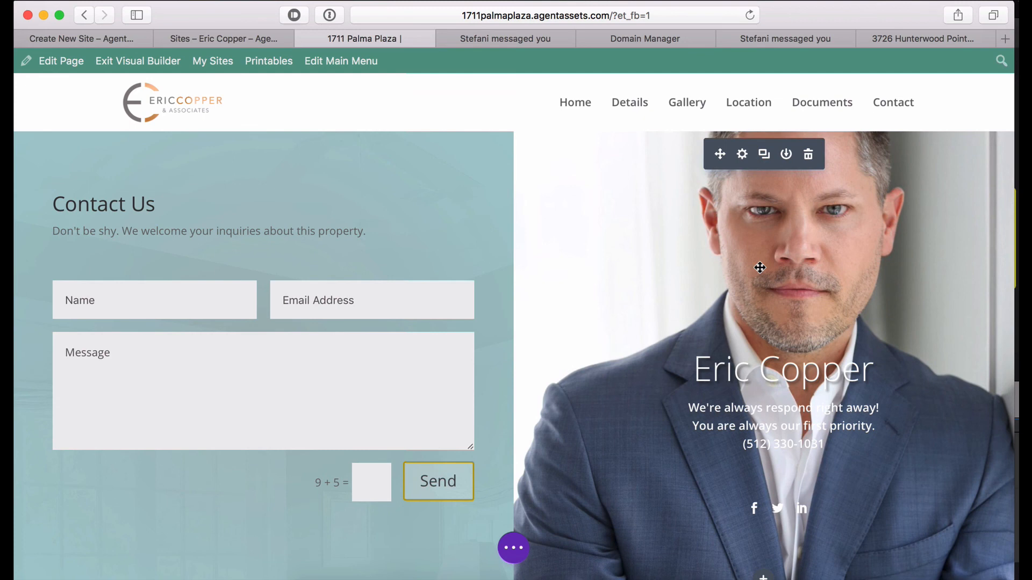
left_click(742, 156)
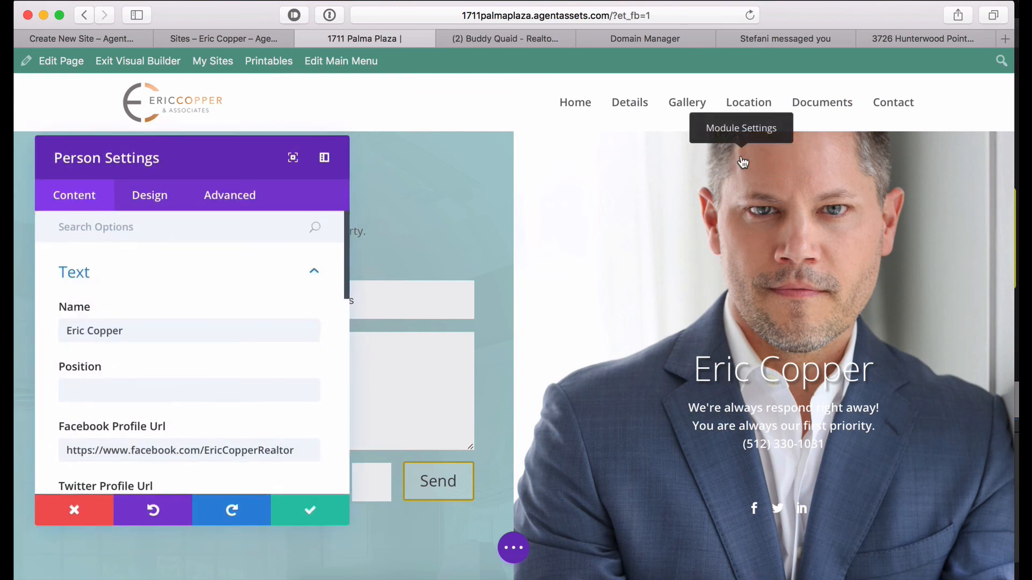
scroll(141, 329, "down", 5)
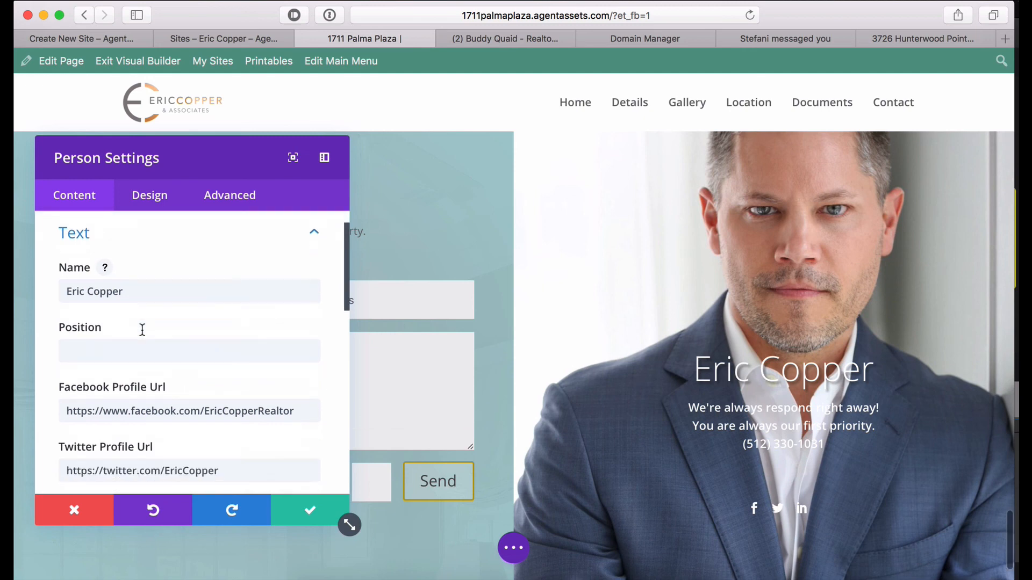
scroll(141, 329, "down", 2)
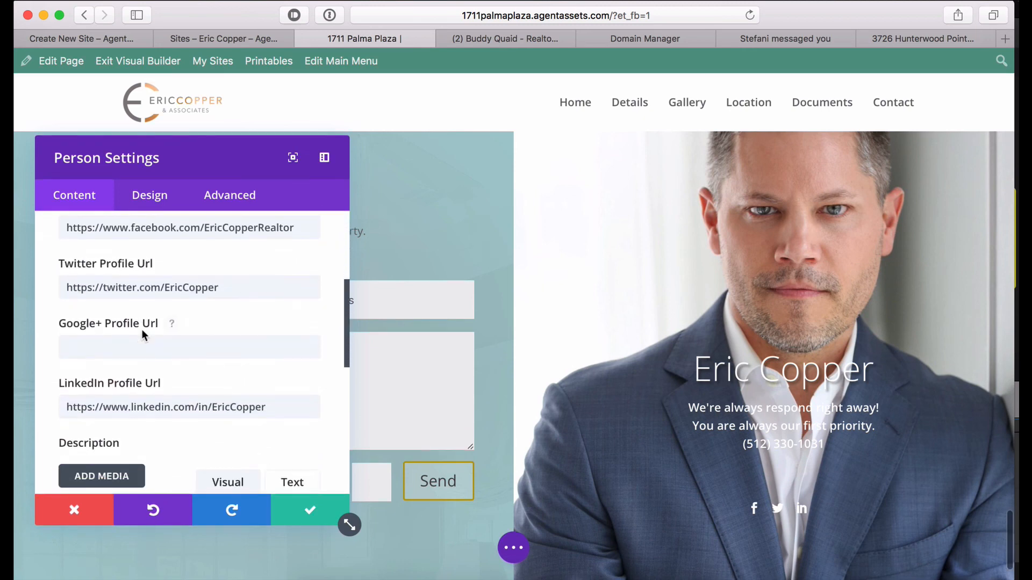
scroll(139, 317, "down", 1)
scroll(140, 322, "down", 1)
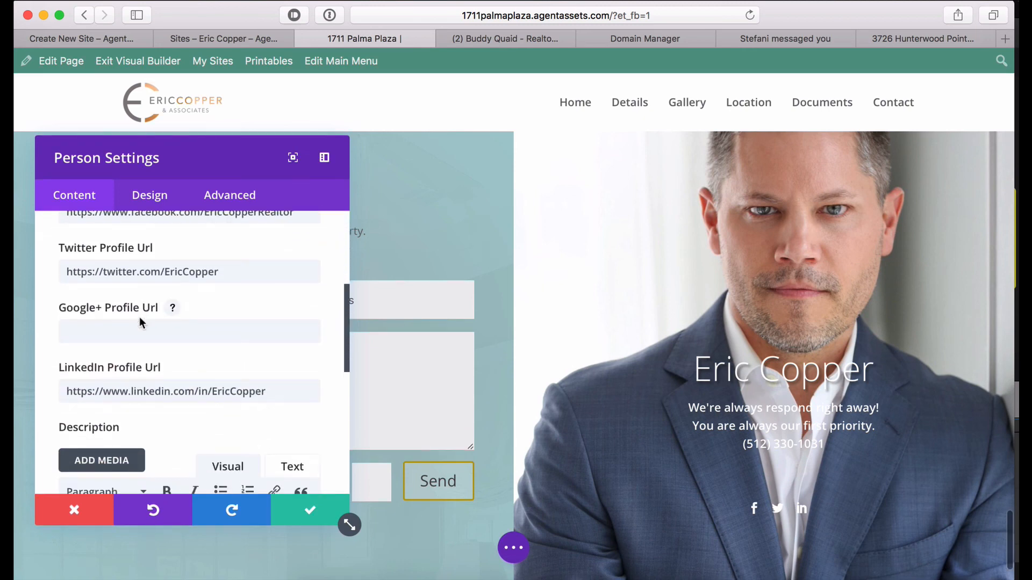
scroll(140, 323, "down", 8)
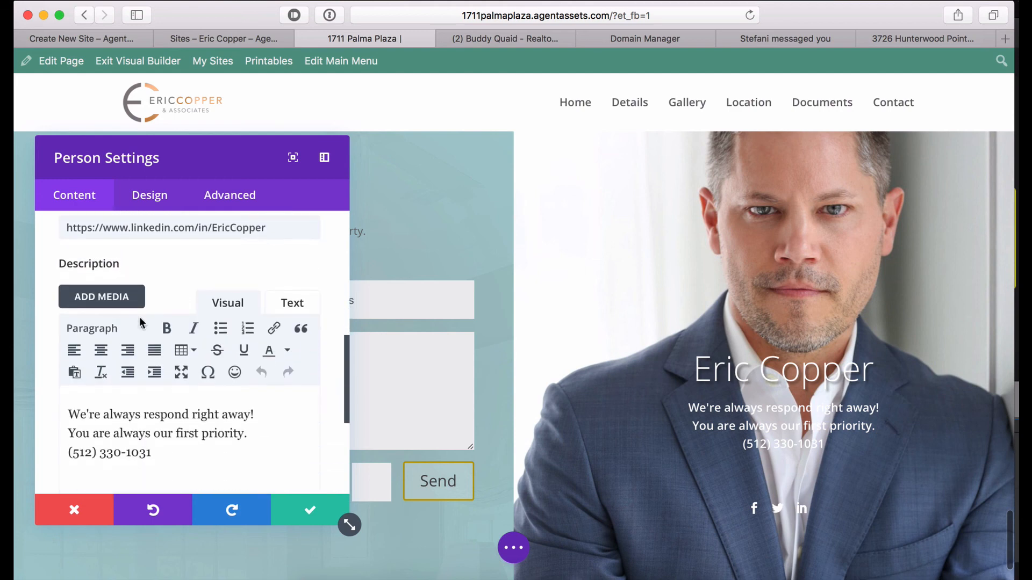
scroll(118, 325, "down", 4)
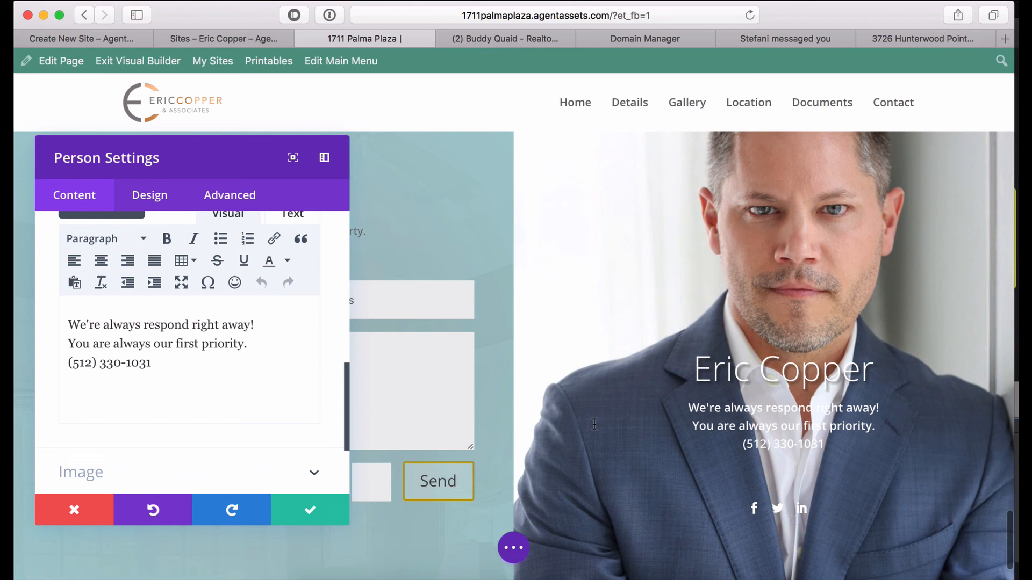
left_click(95, 471)
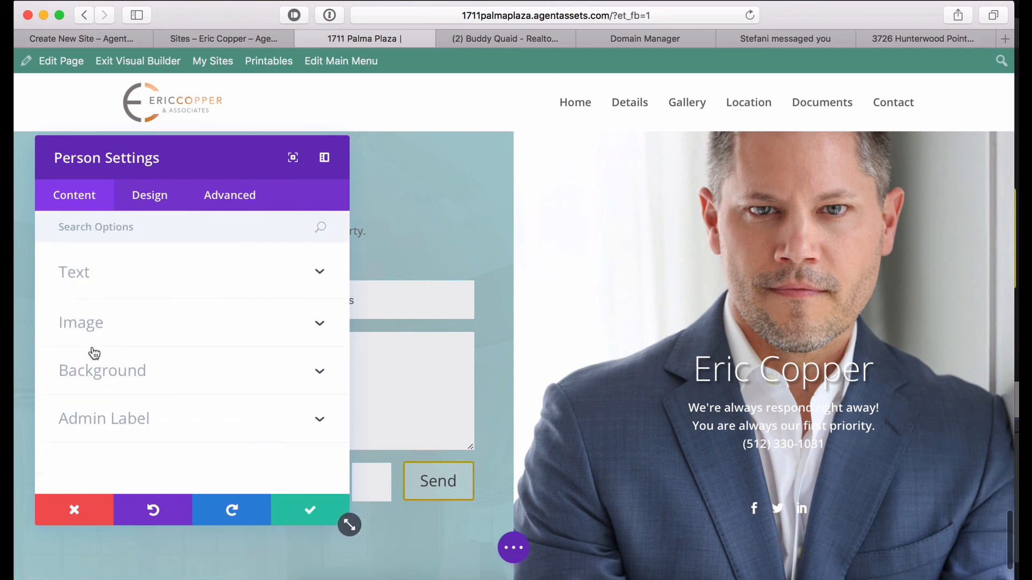
left_click(94, 371)
left_click(194, 377)
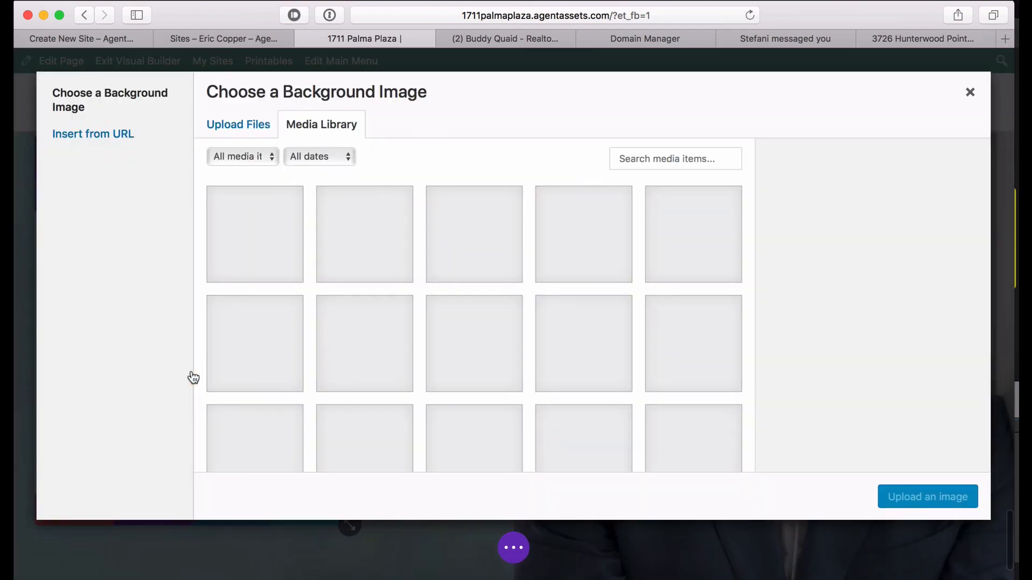
scroll(555, 333, "down", 10)
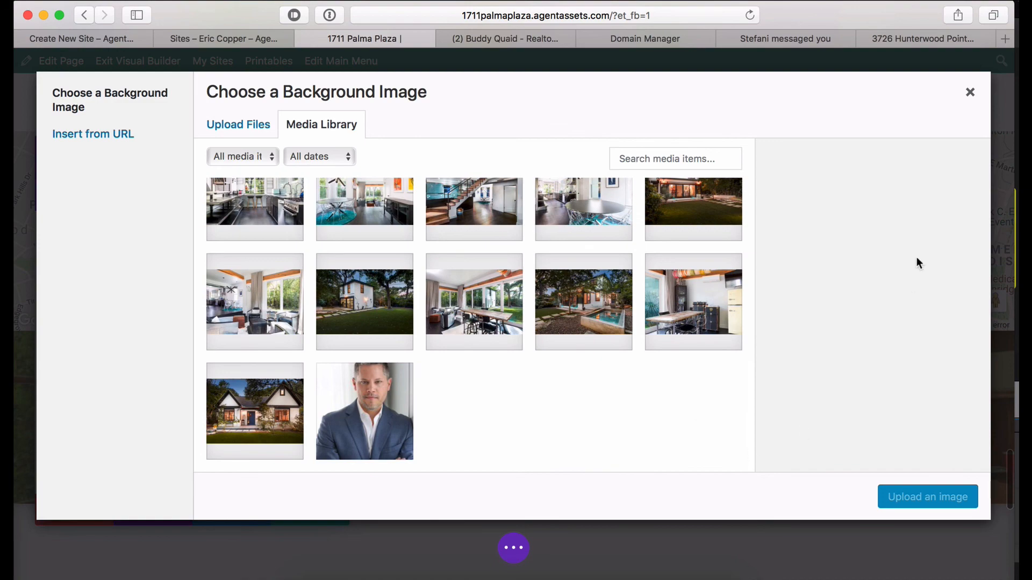
left_click(969, 92)
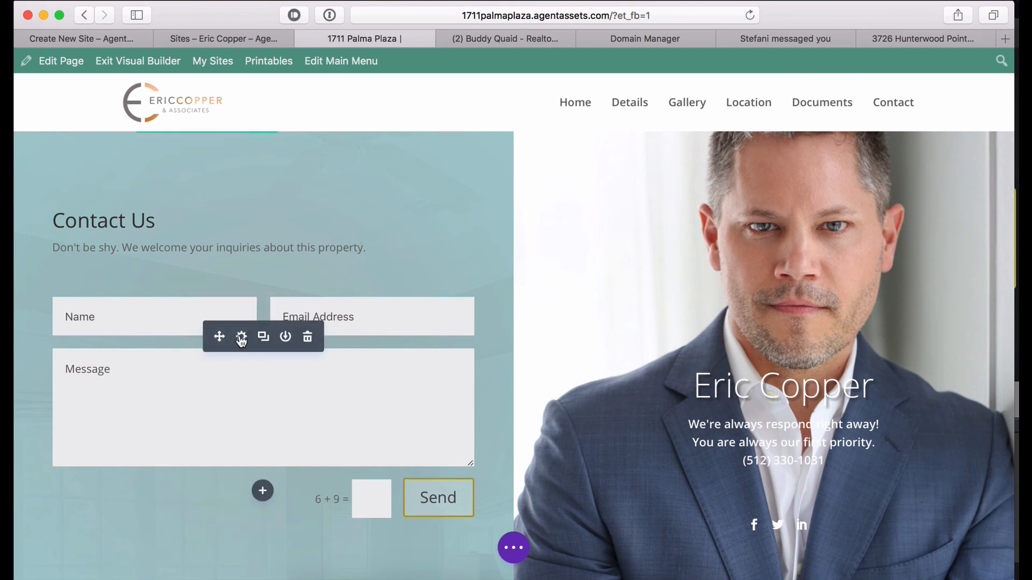
Check the contact form's recipient address in its Email settings and save the form settings.
left_click(241, 338)
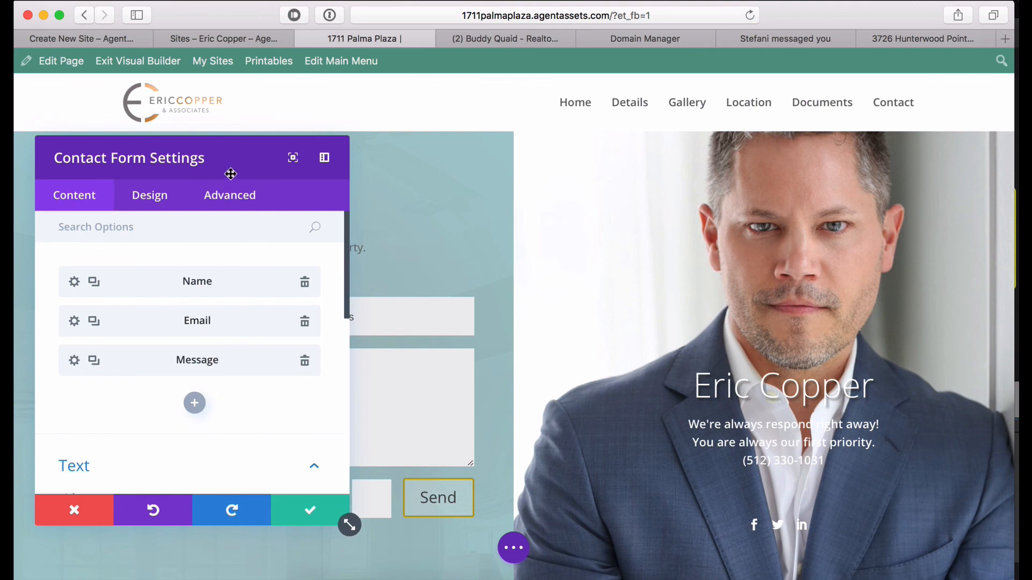
left_click_drag(230, 173, 681, 179)
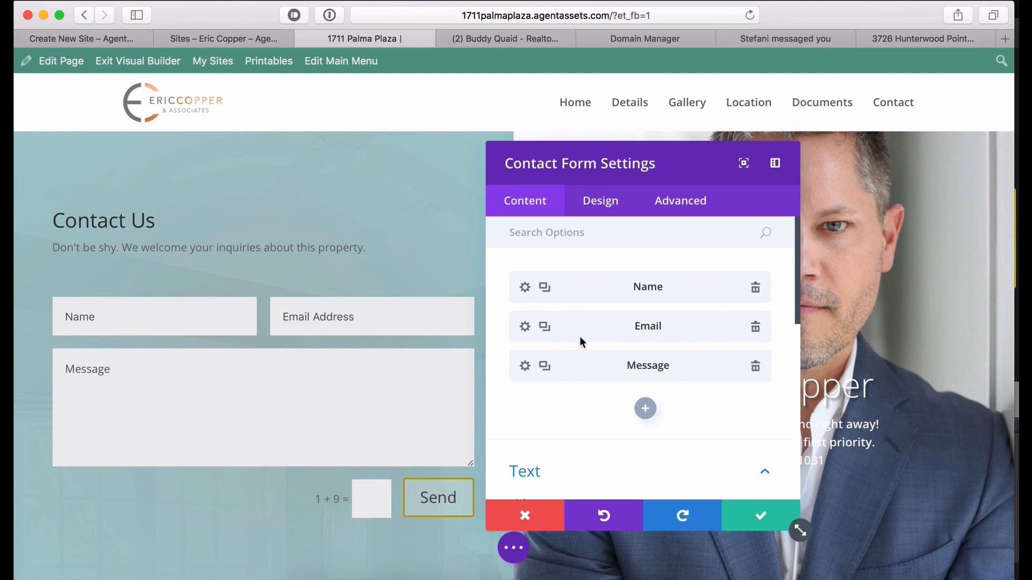
scroll(581, 338, "down", 1)
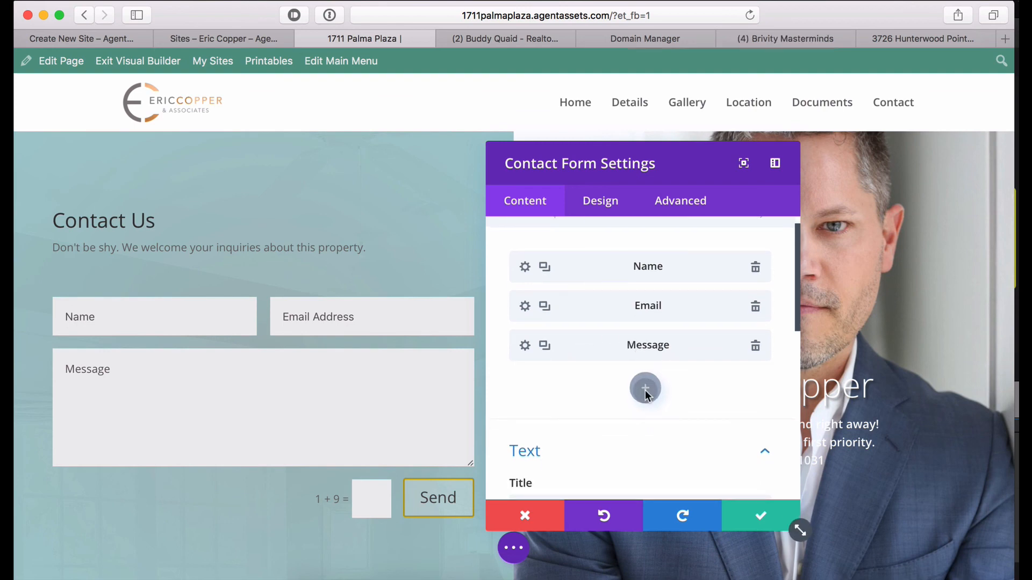
scroll(622, 351, "down", 5)
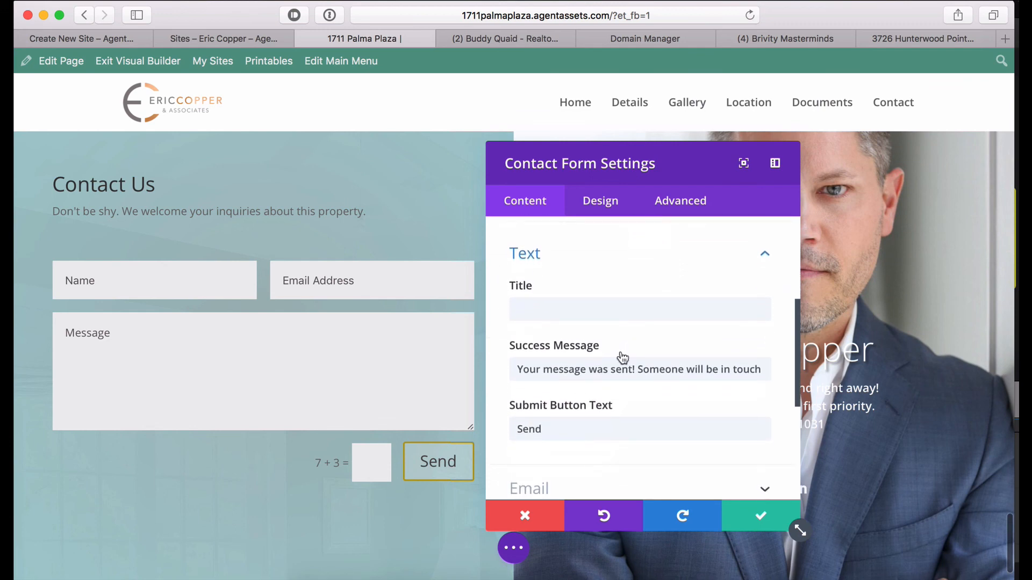
scroll(622, 352, "up", 5)
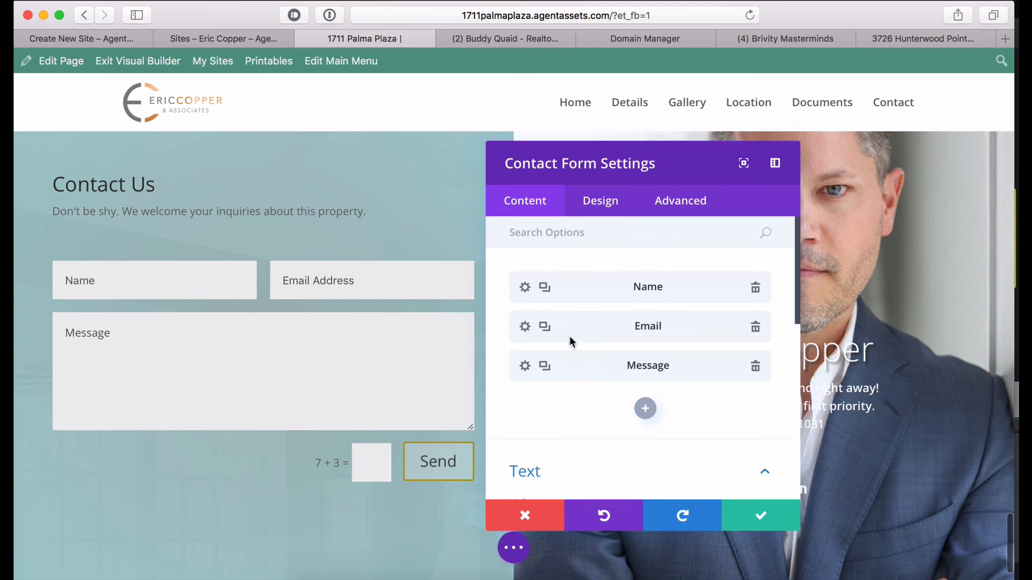
scroll(577, 376, "down", 10)
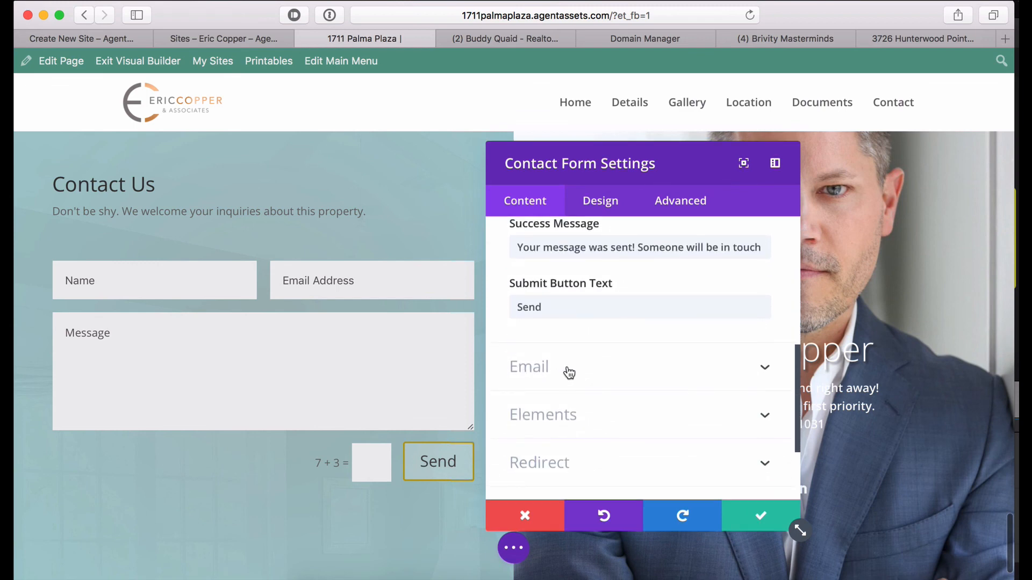
left_click(546, 370)
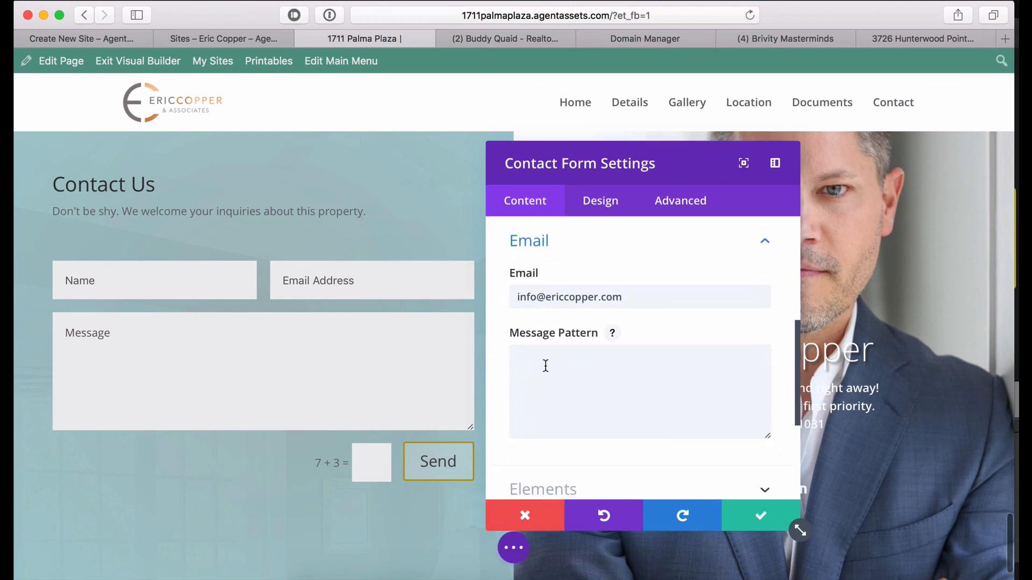
left_click(627, 297)
triple_click(598, 301)
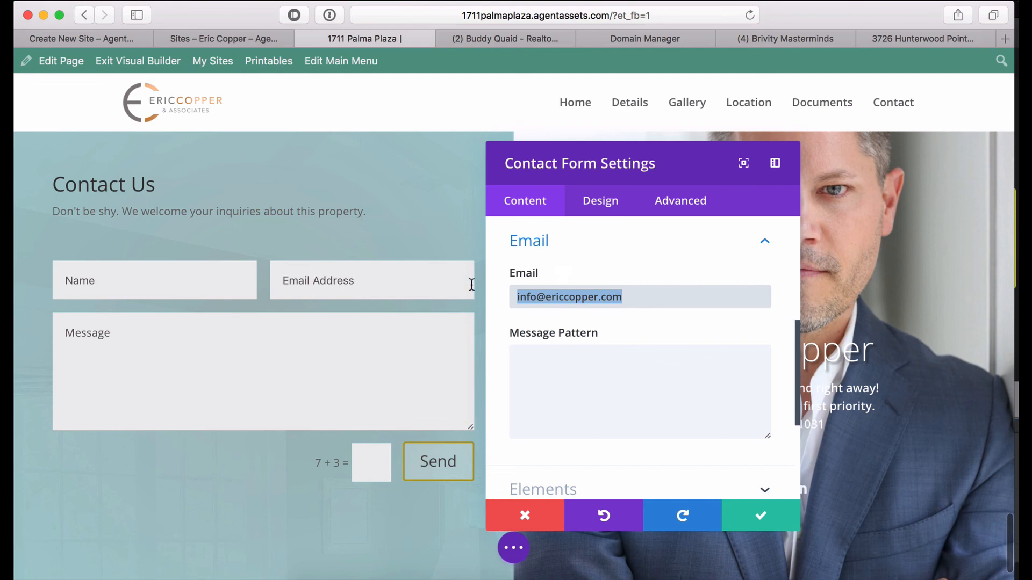
left_click(640, 294)
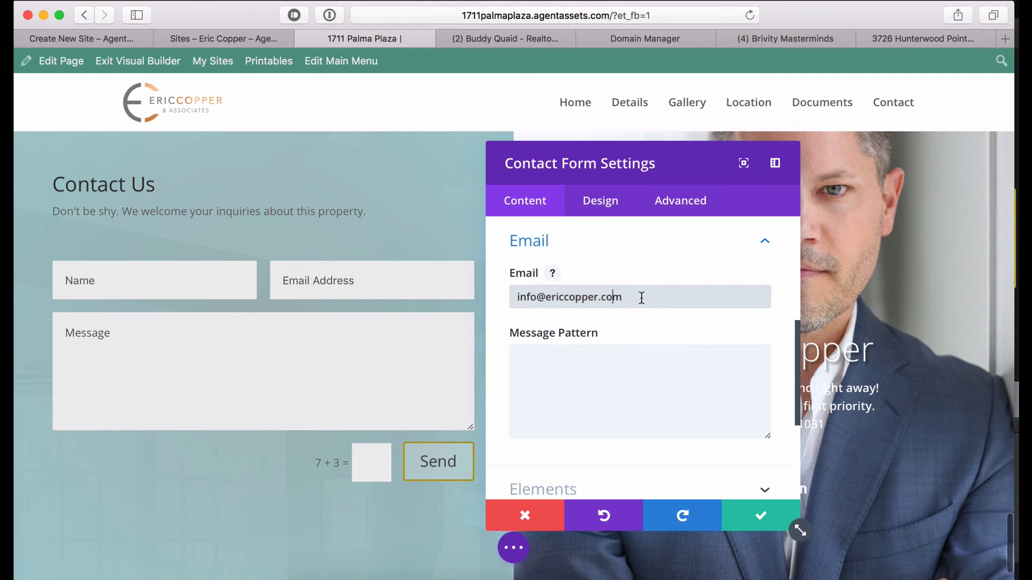
left_click(762, 515)
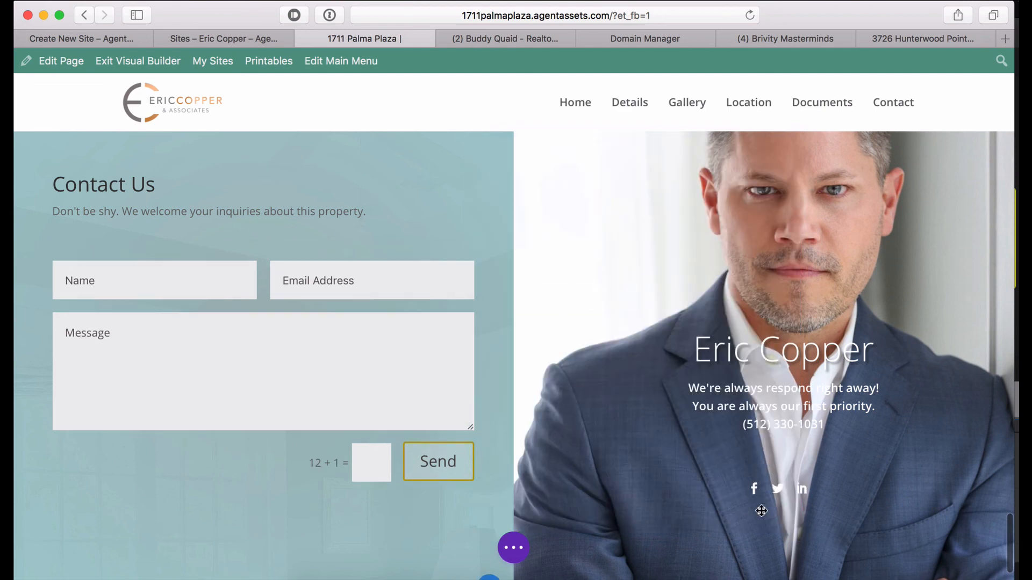
Save the page builder changes and head for the Printables documents page.
left_click(514, 549)
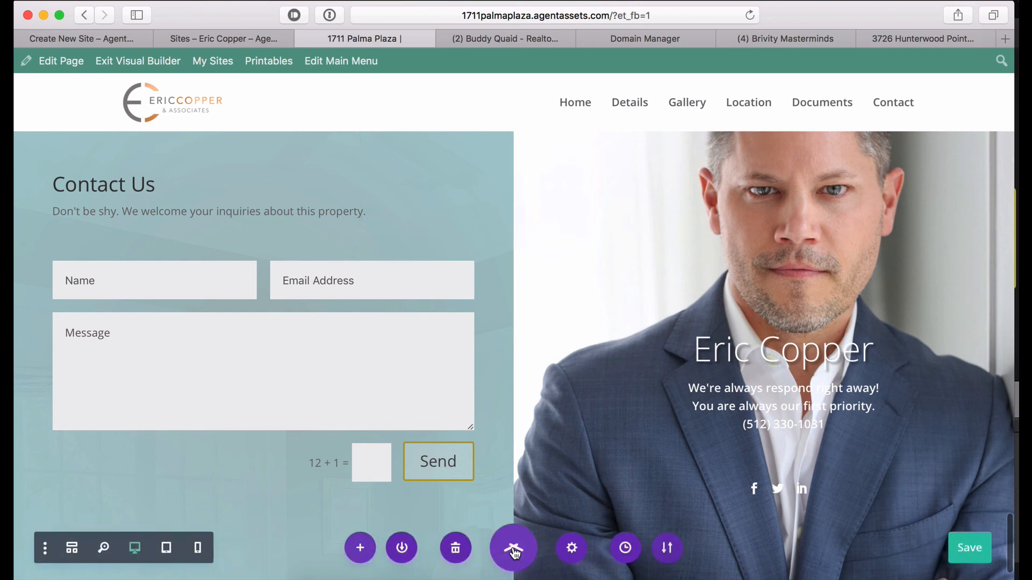
left_click(965, 556)
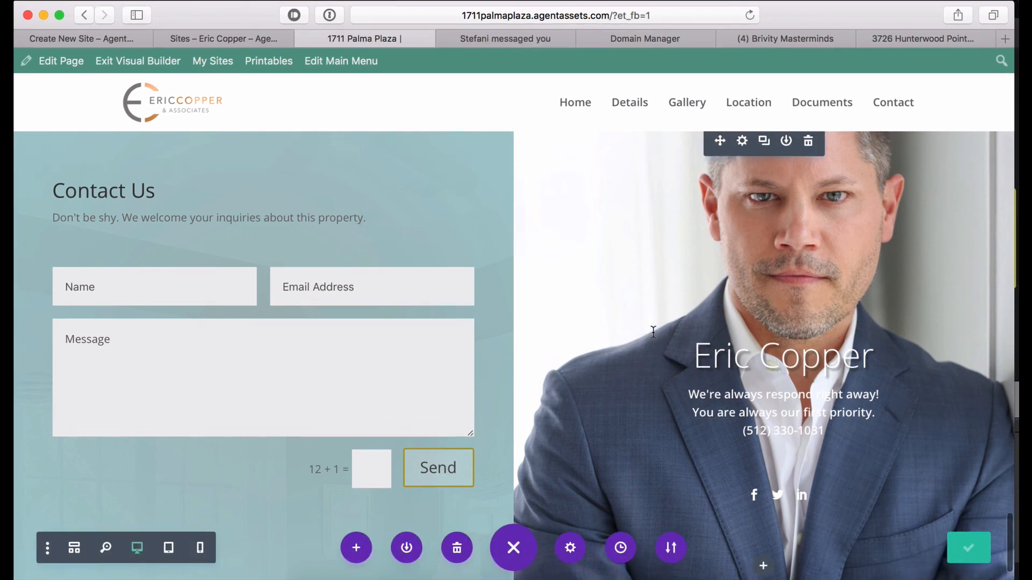
scroll(508, 254, "up", 6)
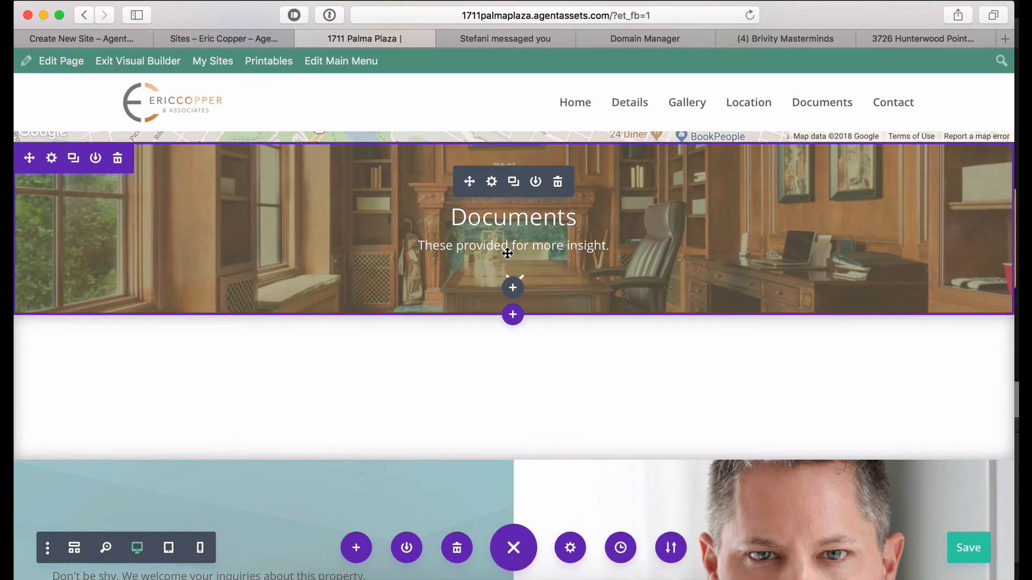
scroll(507, 253, "down", 1)
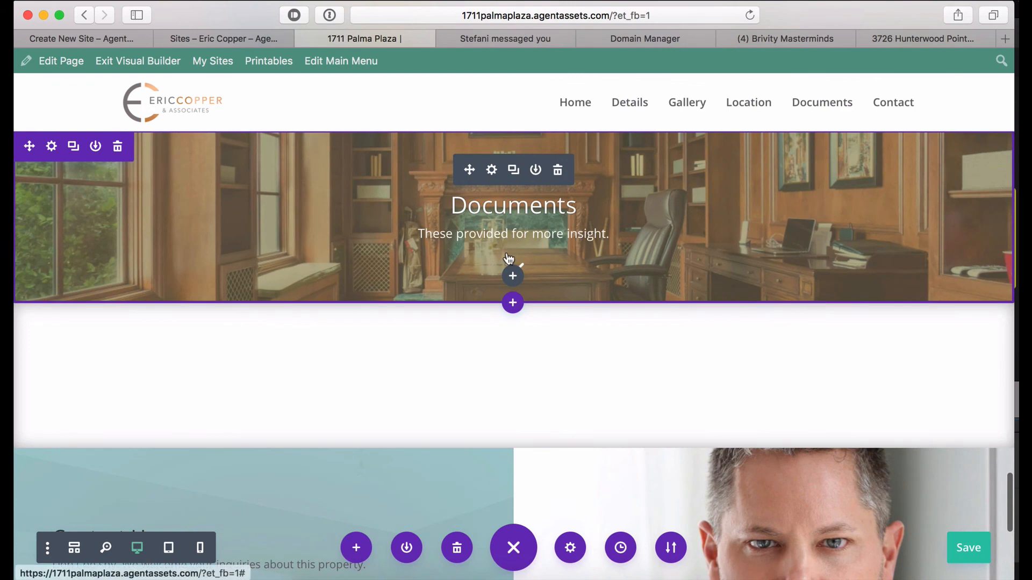
left_click(267, 64)
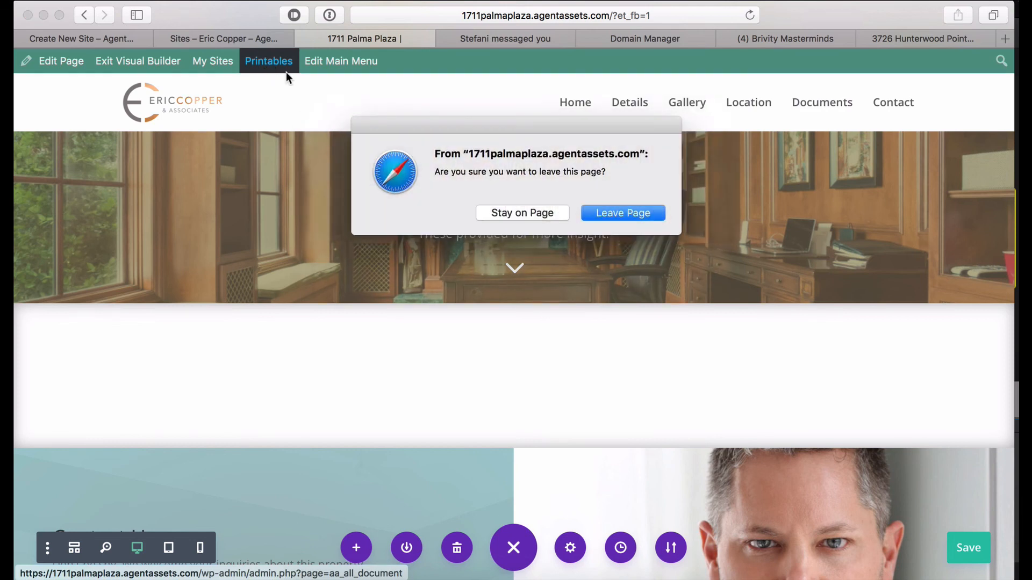
Leave the builder and start a new document titled 'Survey'.
left_click(608, 217)
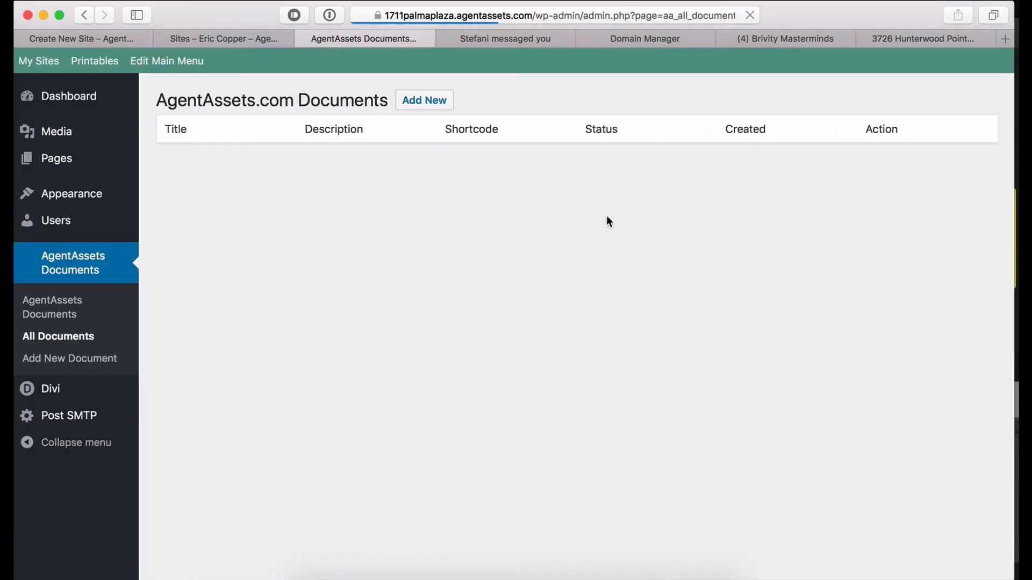
left_click(423, 102)
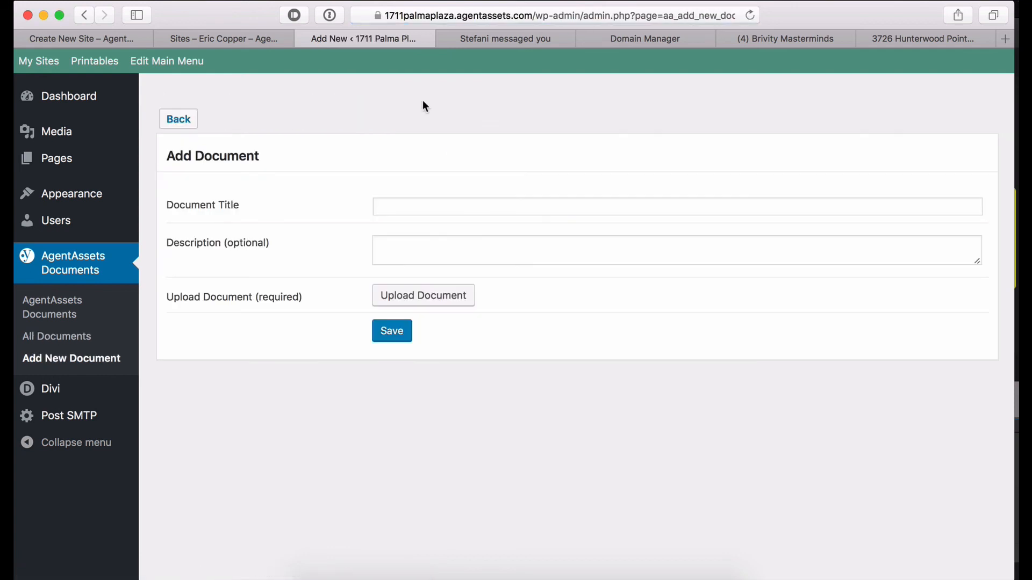
left_click(400, 205)
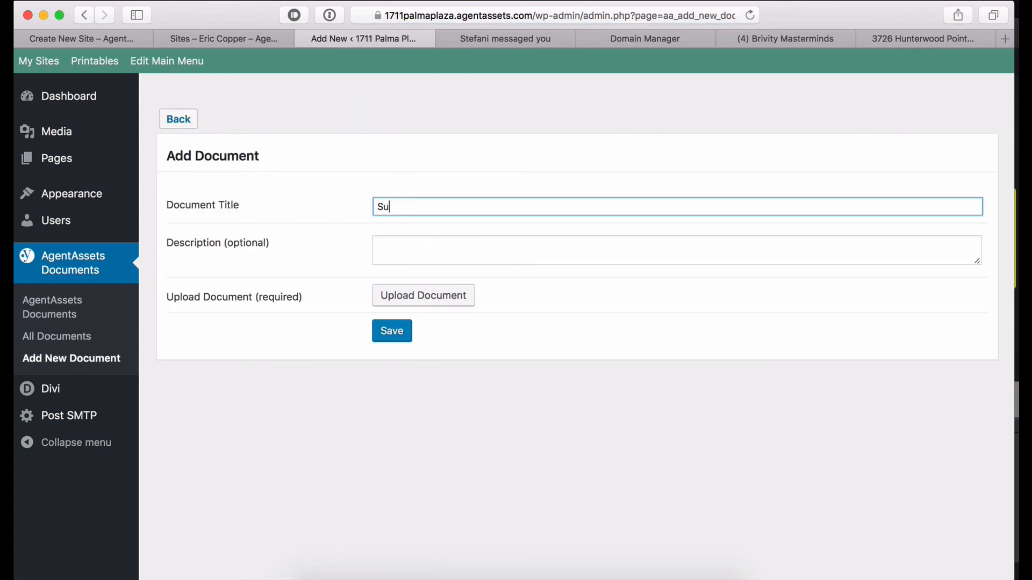
left_click(404, 253)
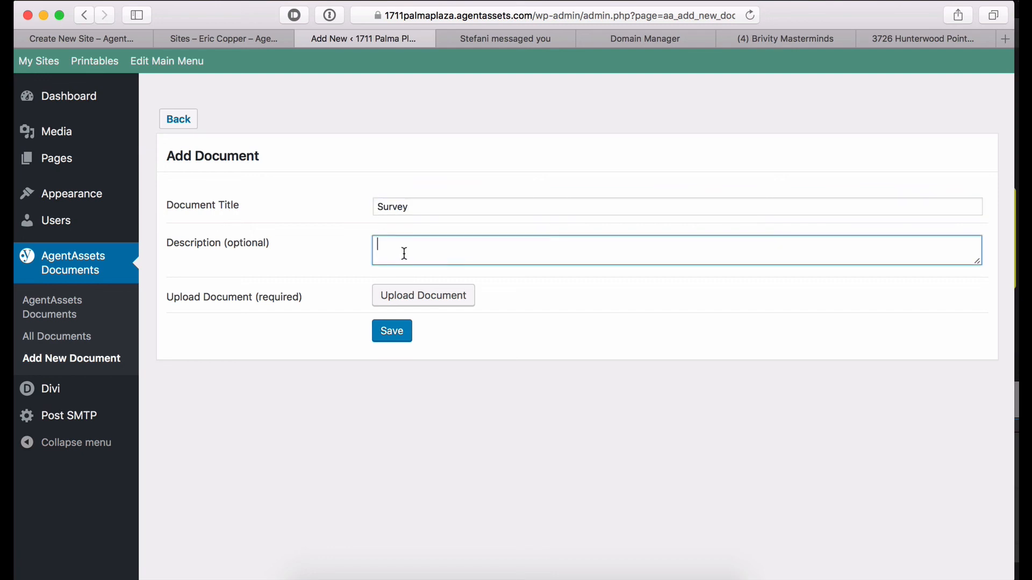
Upload the survey PDF, attach it to the Survey document, and save it.
left_click(411, 305)
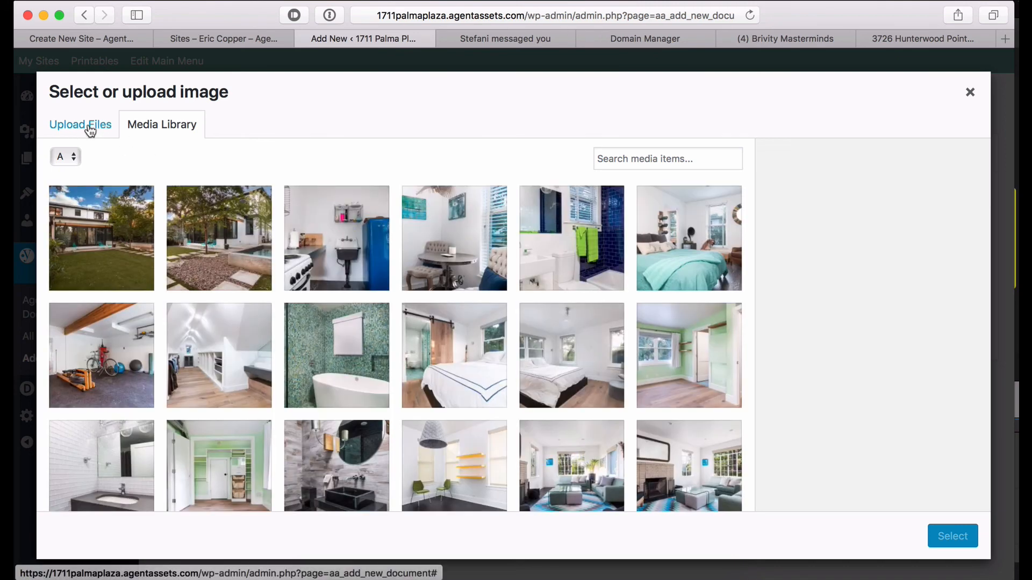
left_click(89, 127)
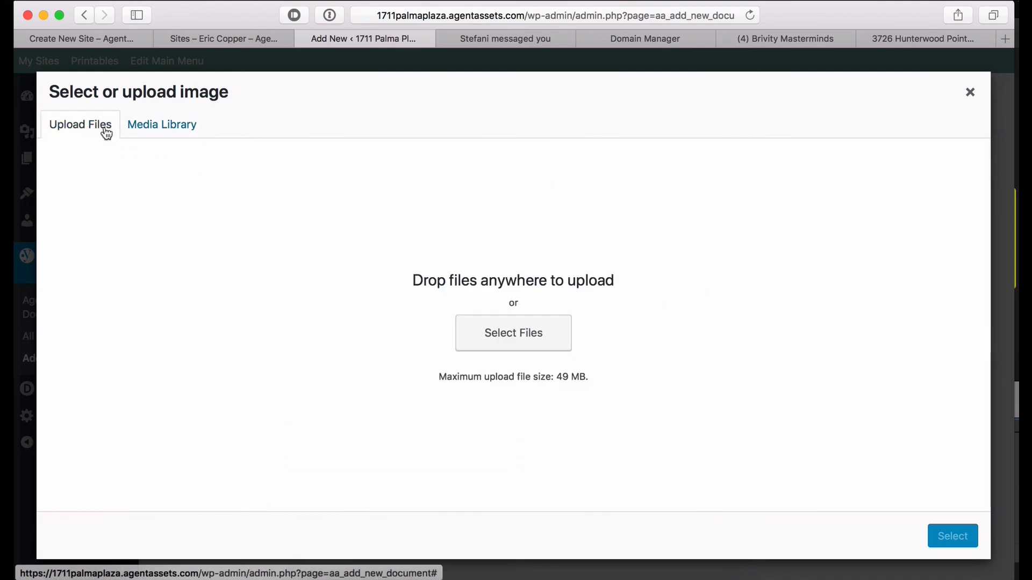
left_click(511, 338)
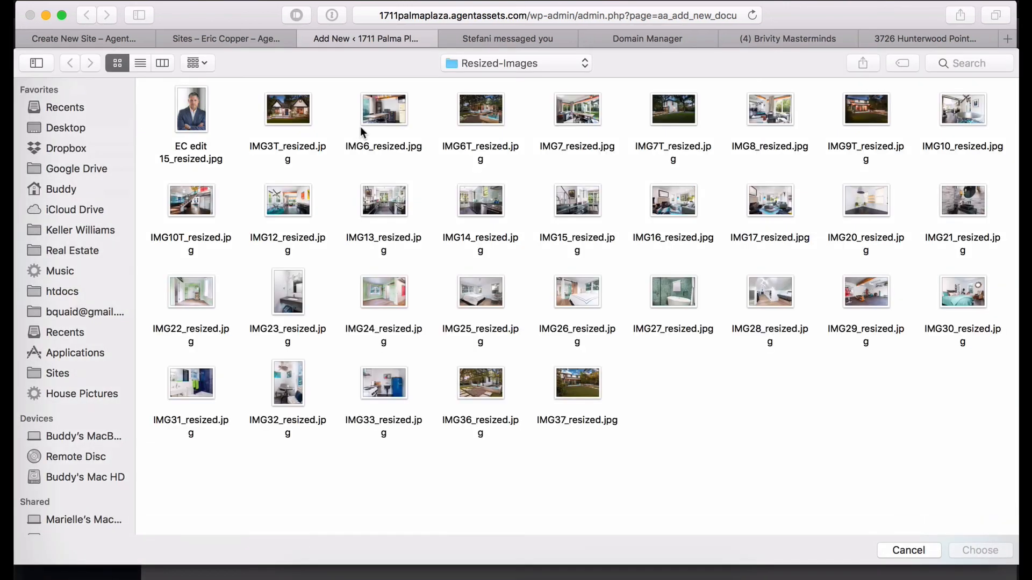
left_click(488, 64)
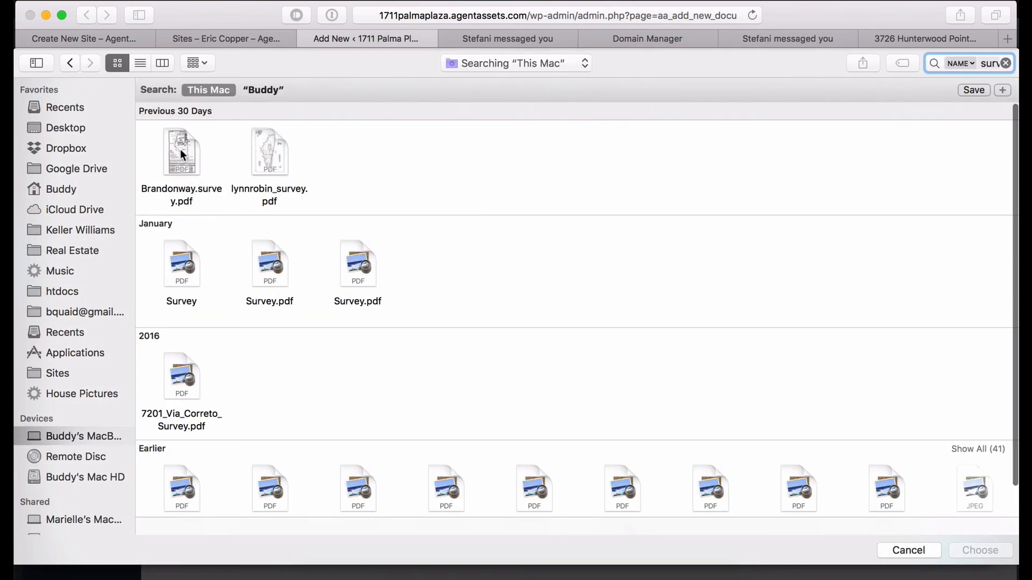
left_click(181, 155)
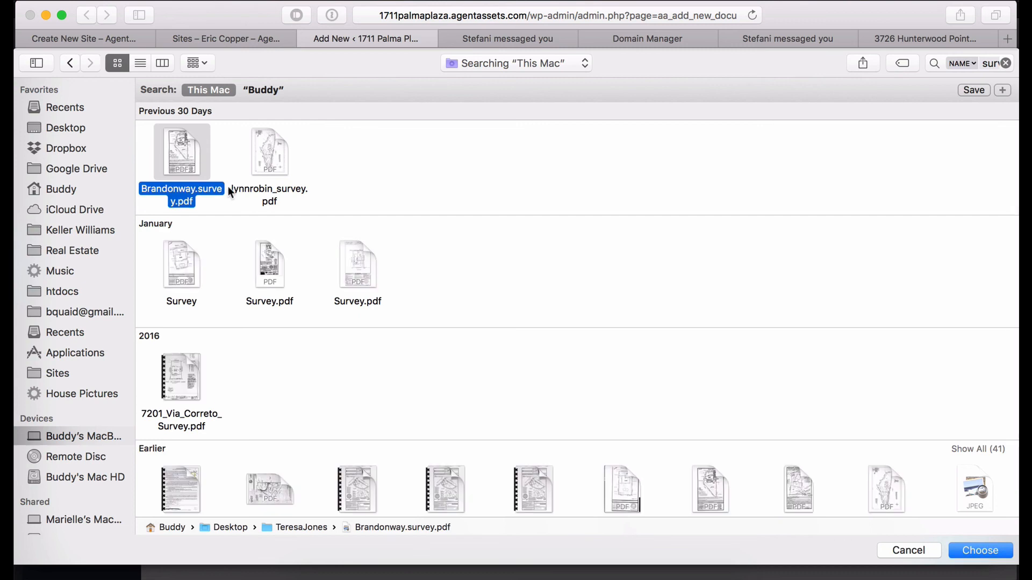
double_click(179, 158)
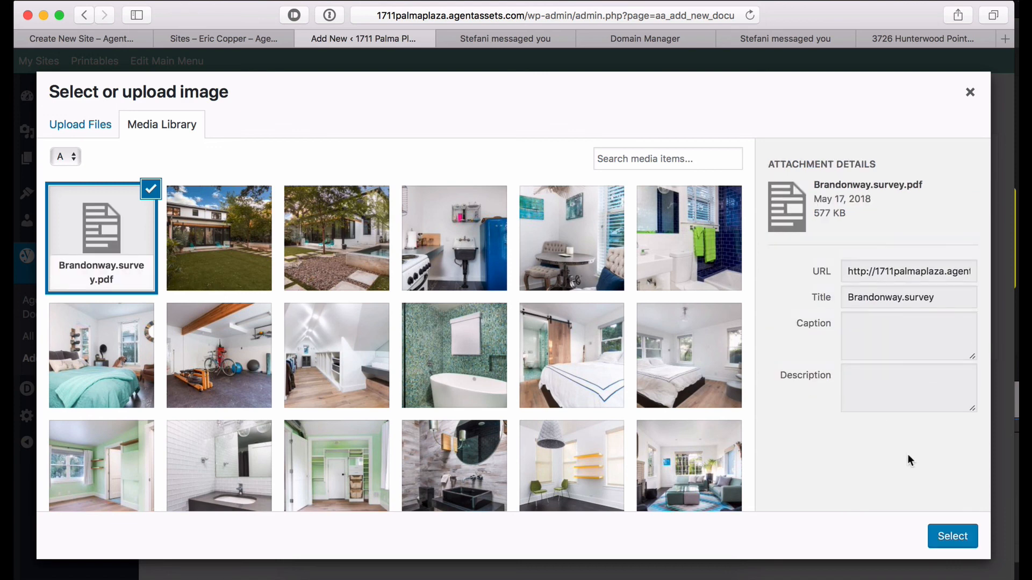
left_click(953, 537)
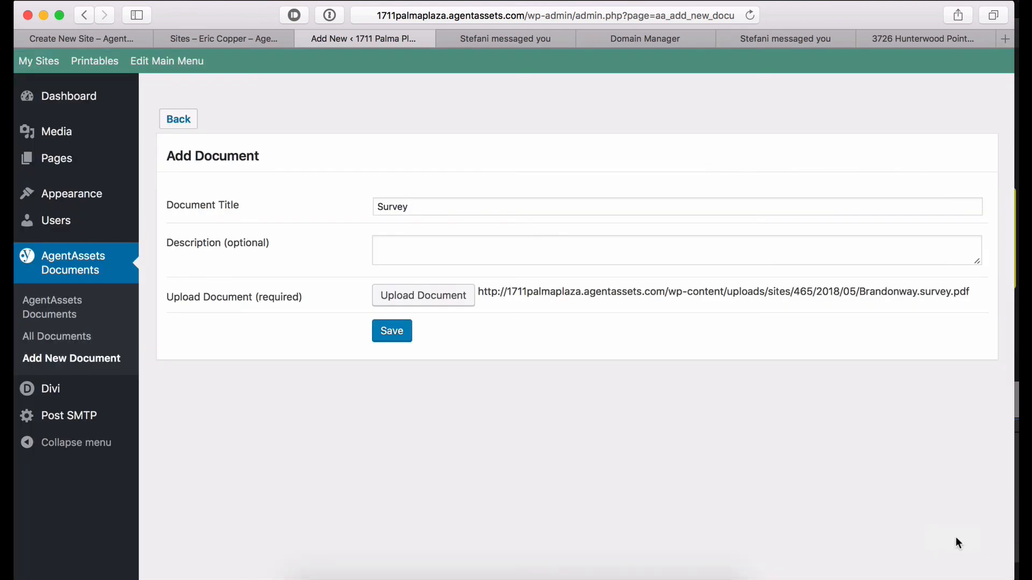
left_click(404, 332)
left_click(425, 101)
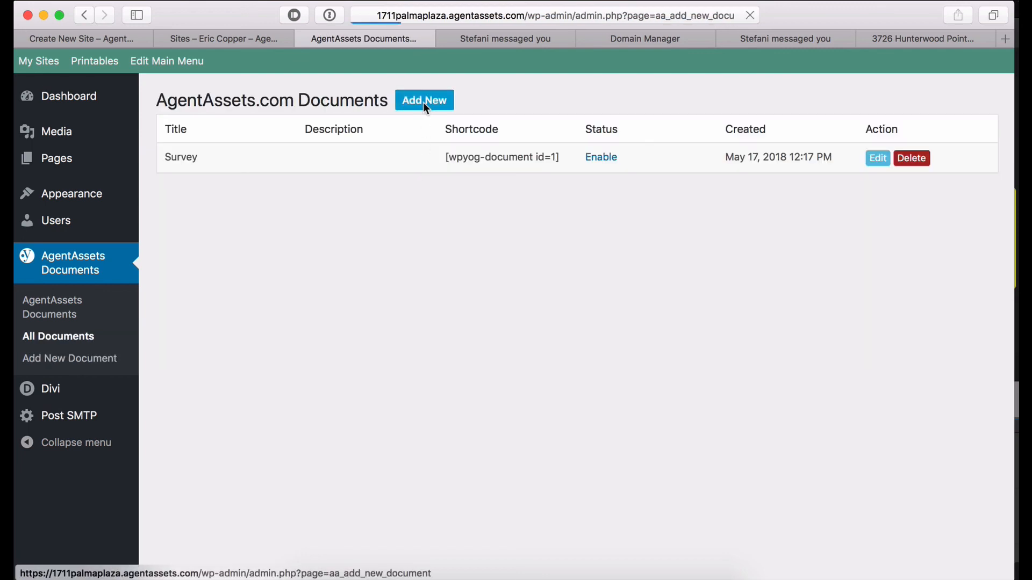
Title the document 'Seller's Disclosure', attach Sellers_Disclosure_Statement.pdf, and save it.
left_click(396, 207)
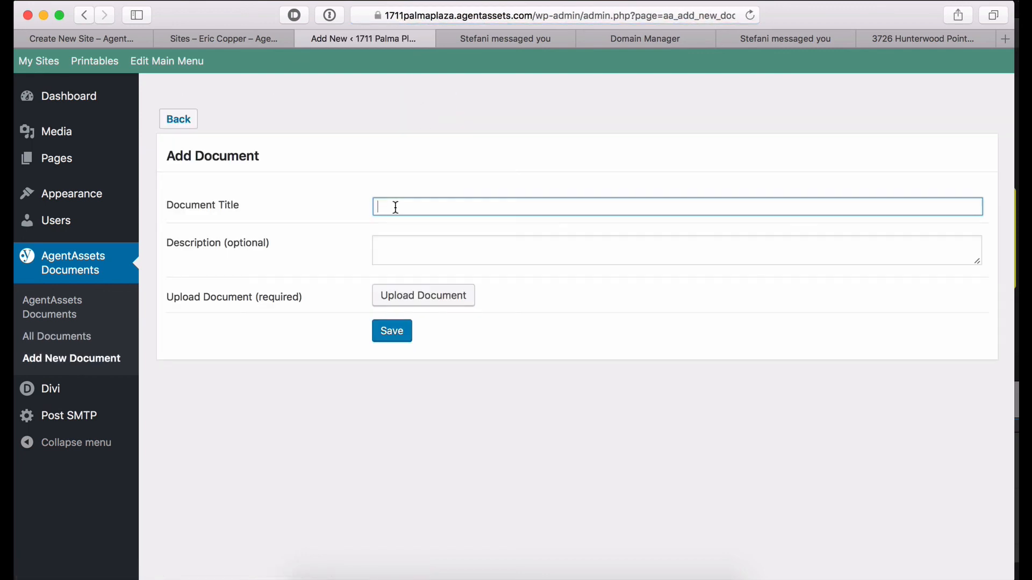
type("Seller's Disclosure")
left_click(405, 296)
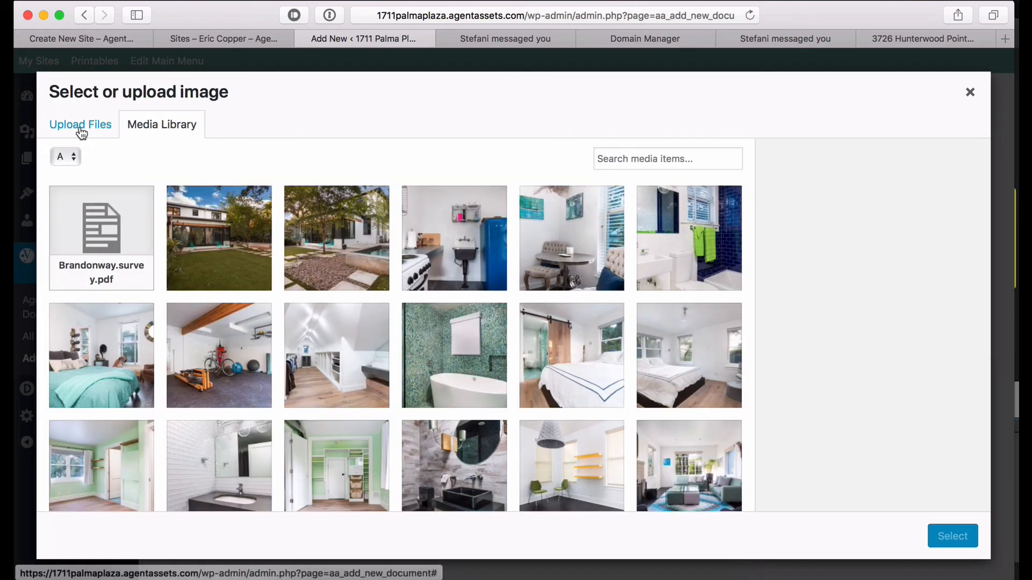
left_click(80, 129)
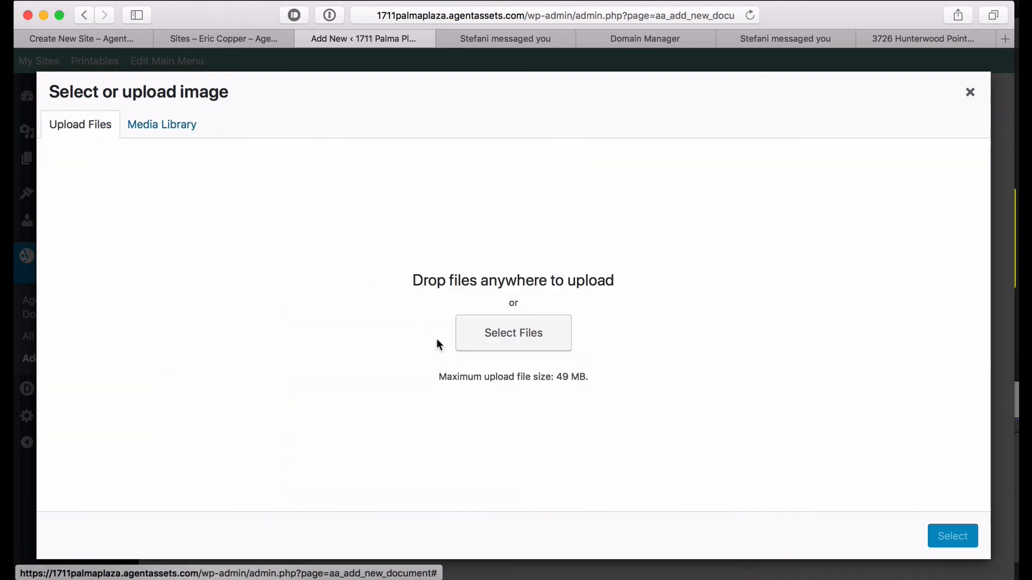
left_click(514, 334)
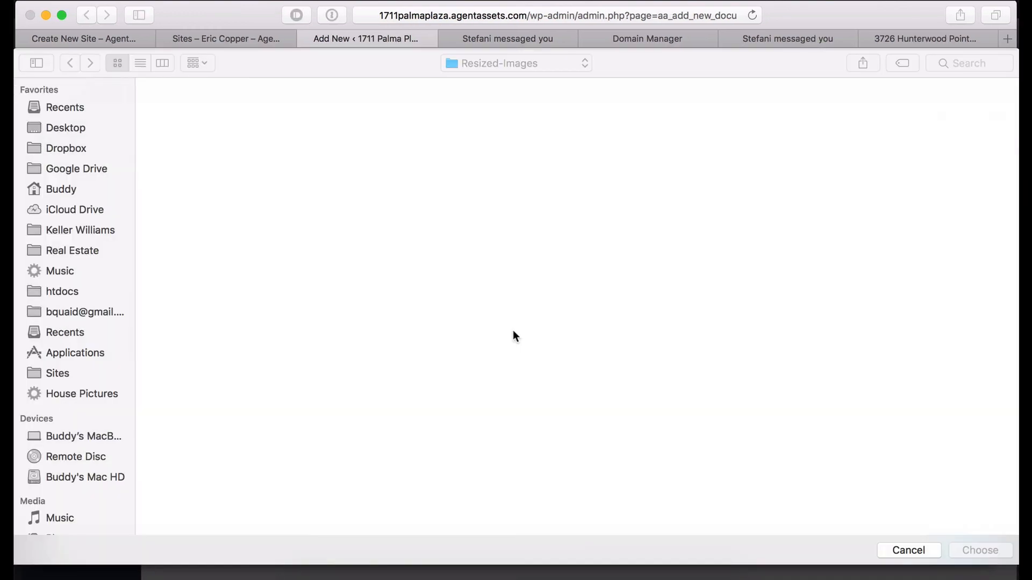
left_click(266, 365)
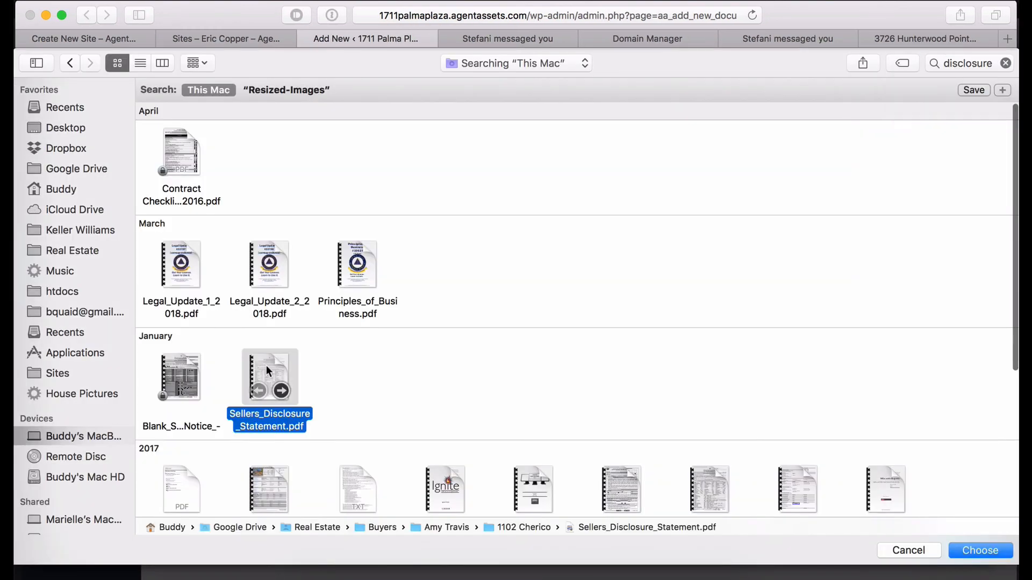
mouse_move(280, 385)
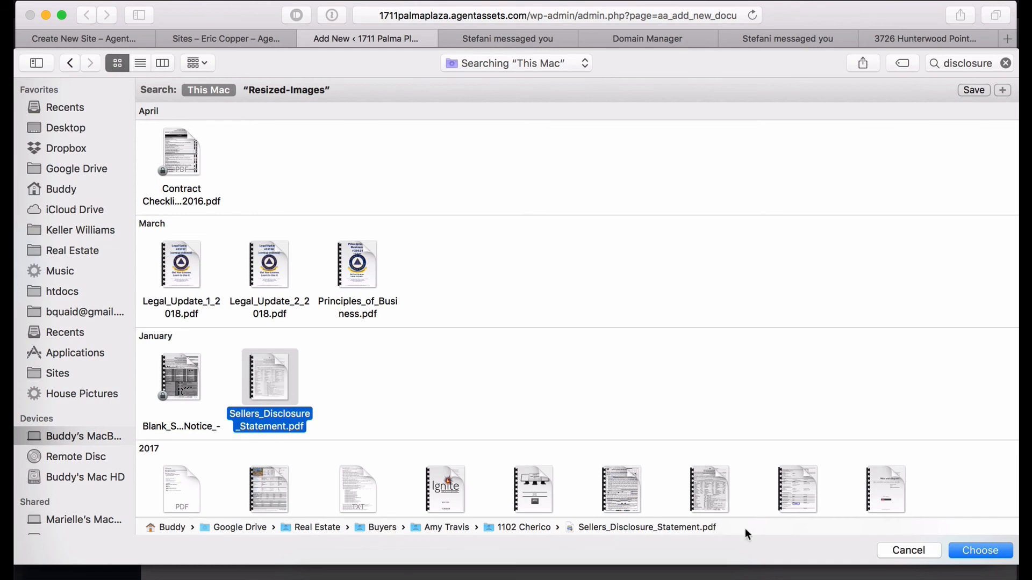
left_click(981, 551)
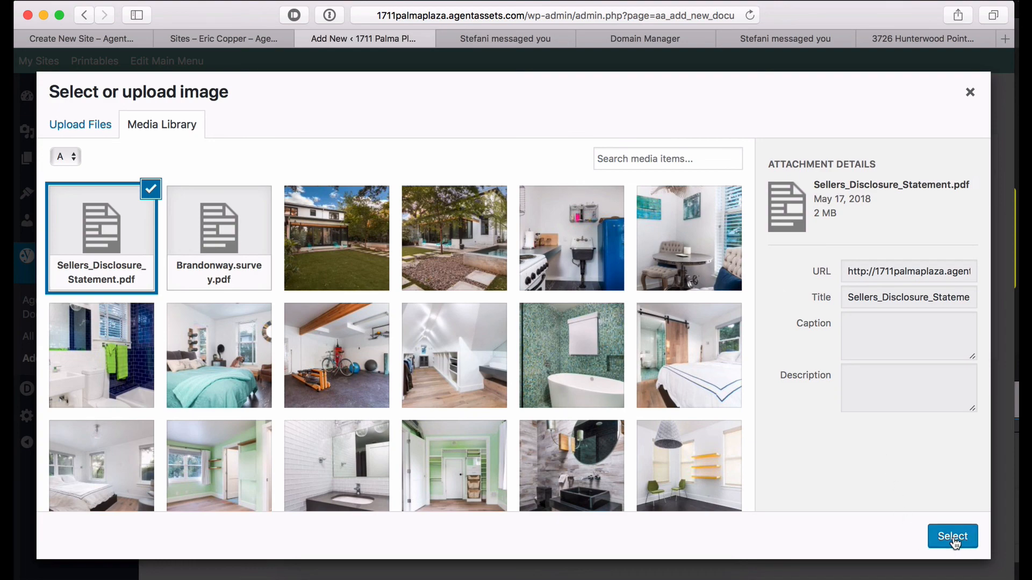
left_click(955, 544)
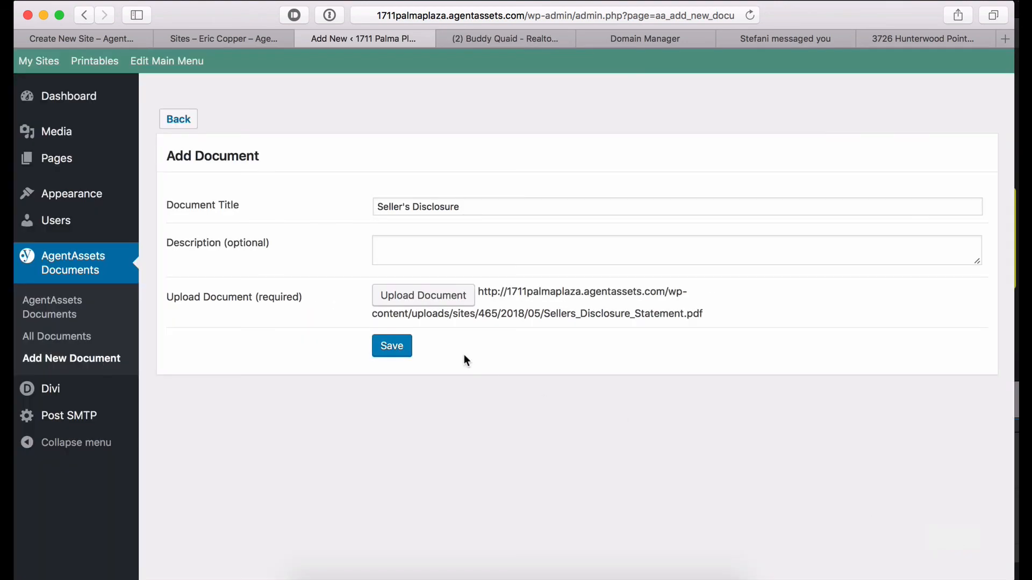
left_click(398, 348)
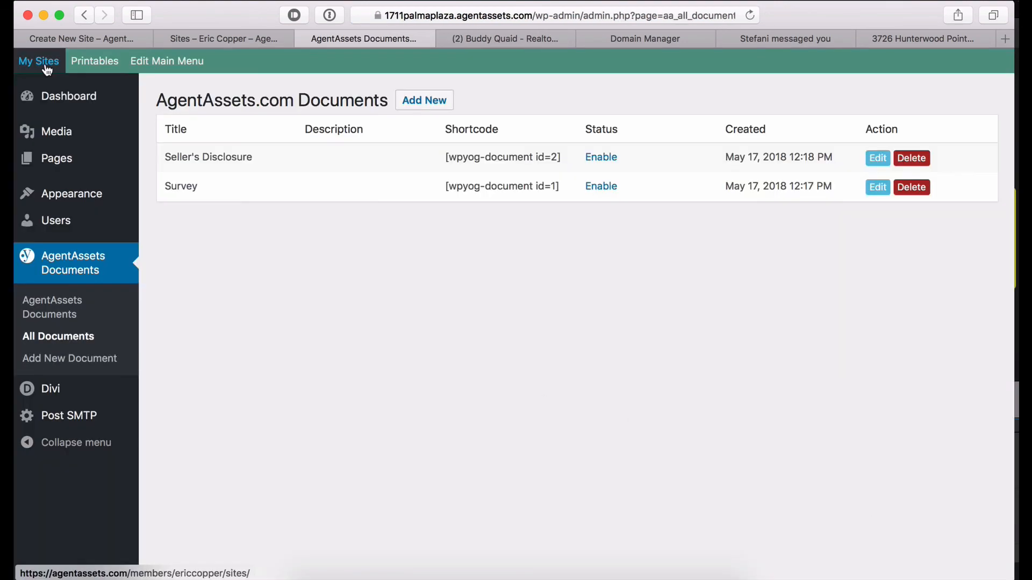
left_click(46, 65)
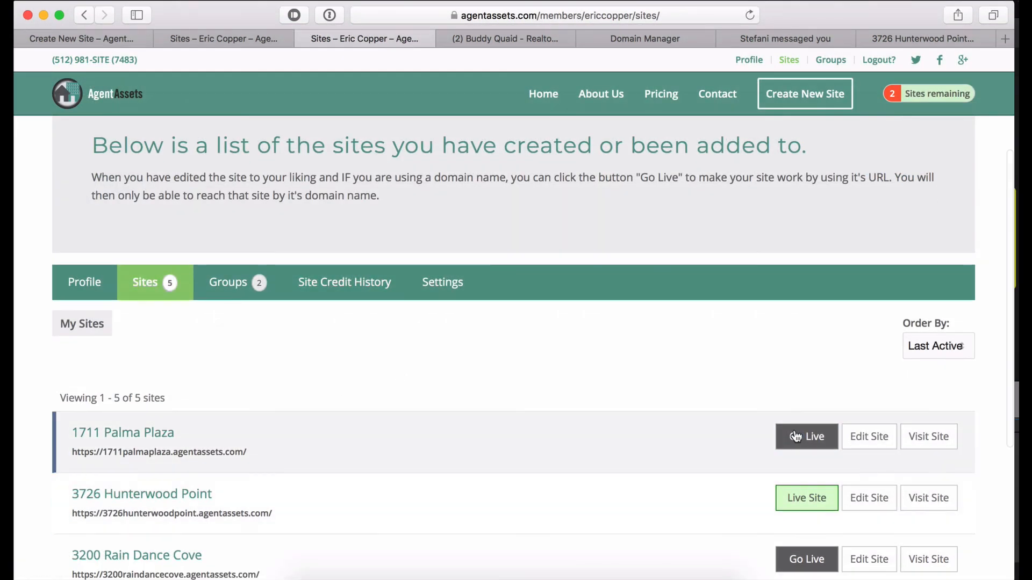
left_click(932, 438)
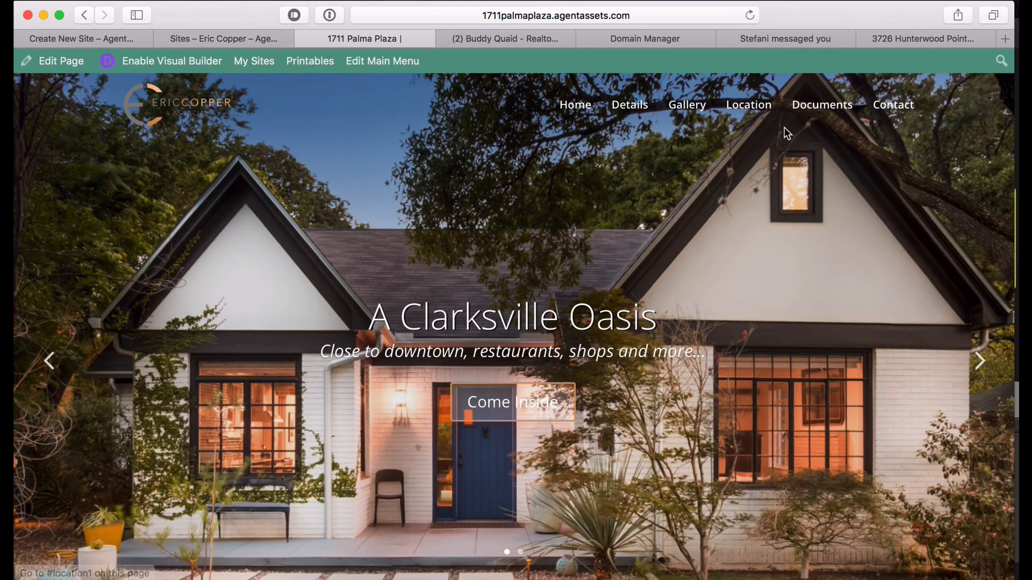
left_click(814, 110)
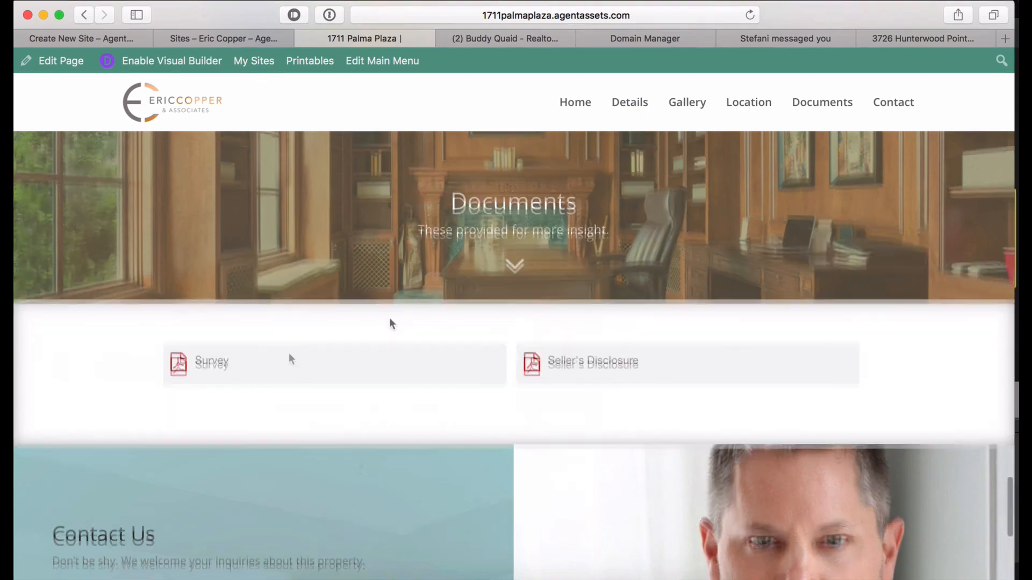
scroll(389, 318, "up", 10)
scroll(389, 318, "up", 15)
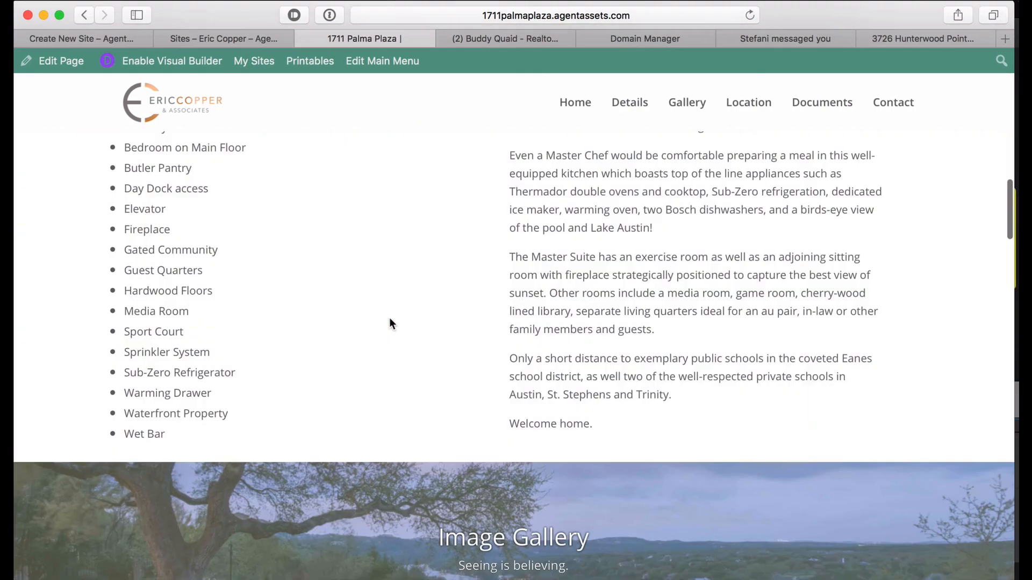